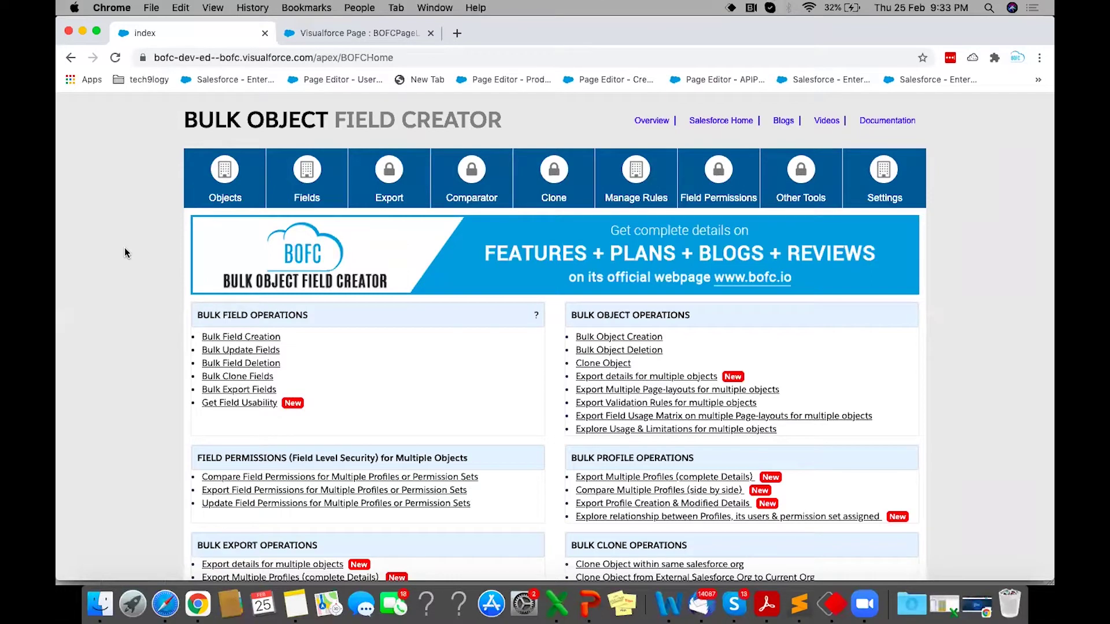
Step: Look over the BOFC home page operations and the Webinar #6 agenda, highlighting the item on comparing objects/fields across multiple orgs
scroll(125, 253, down, 5)
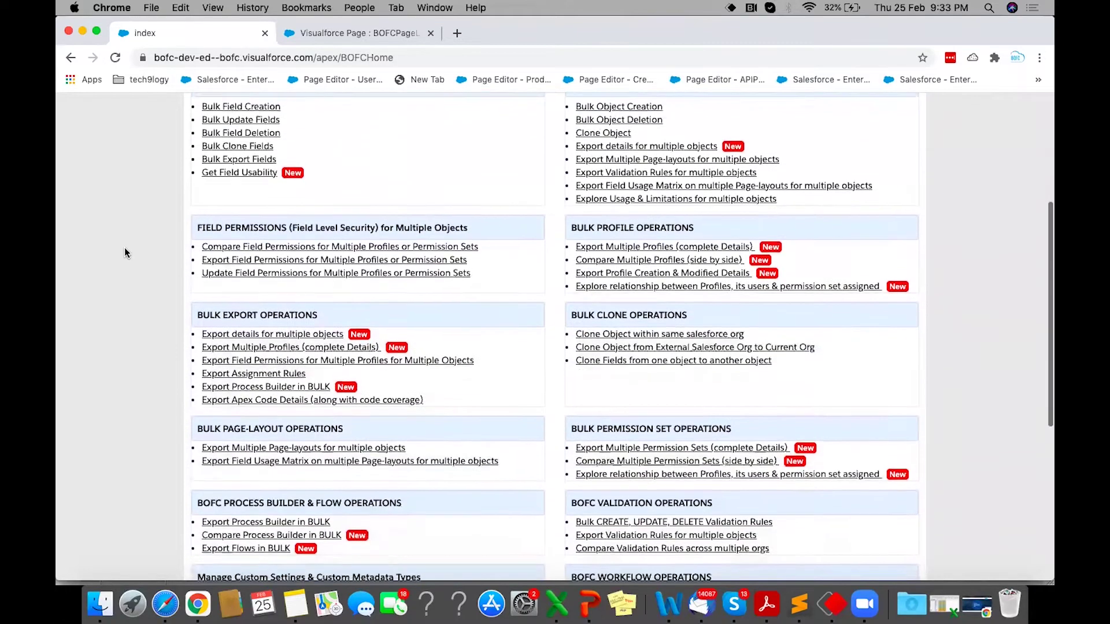
scroll(343, 278, down, 3)
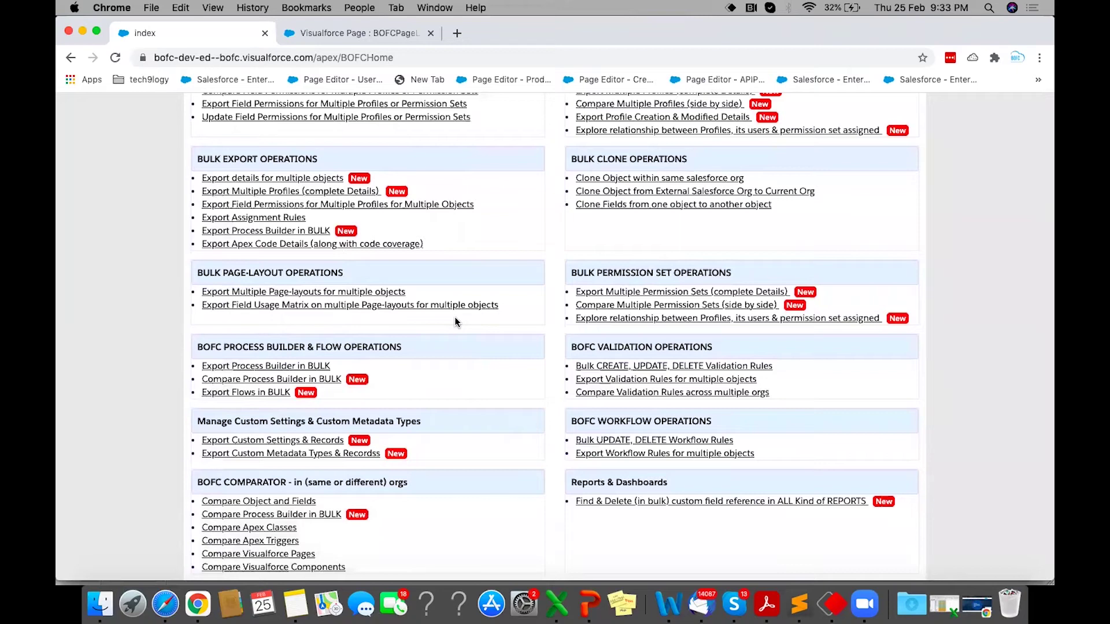
scroll(455, 322, up, 3)
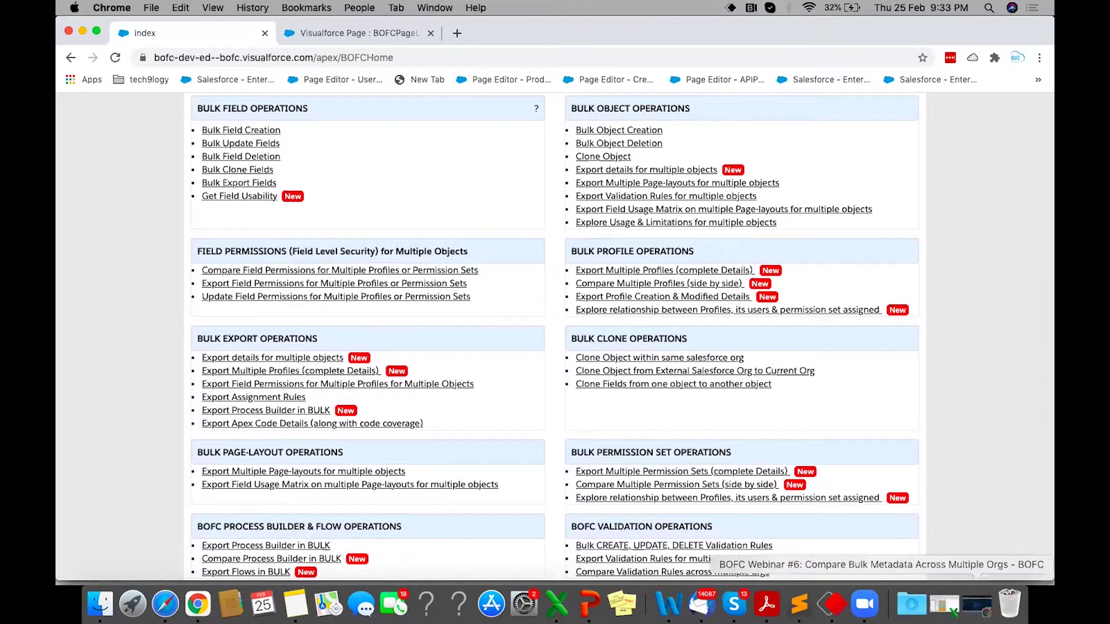
click(977, 604)
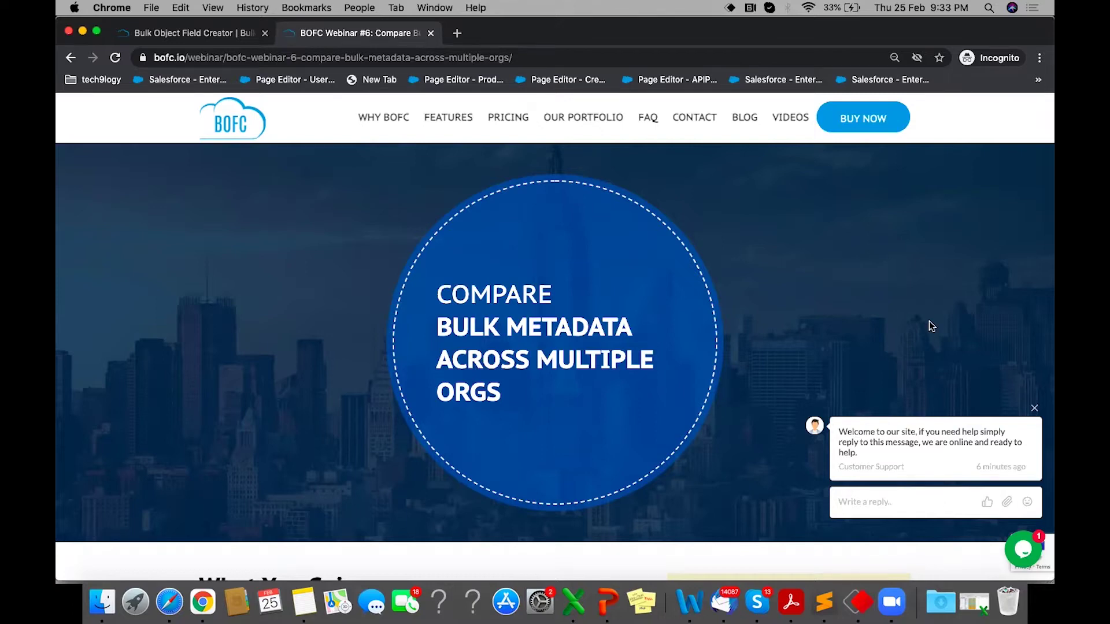
click(1035, 409)
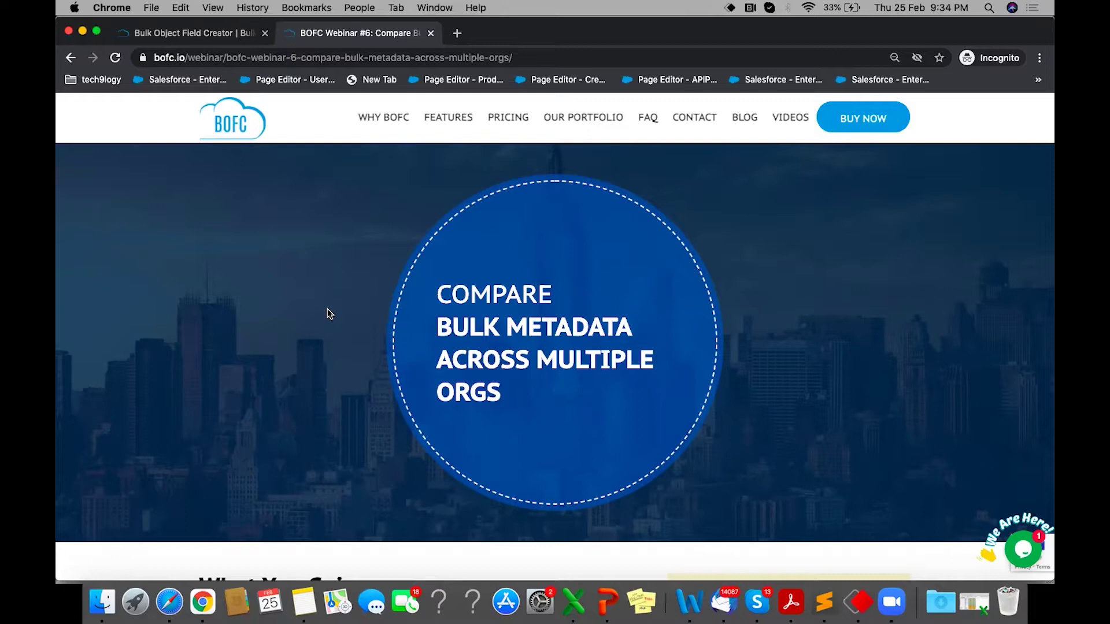
scroll(330, 314, down, 10)
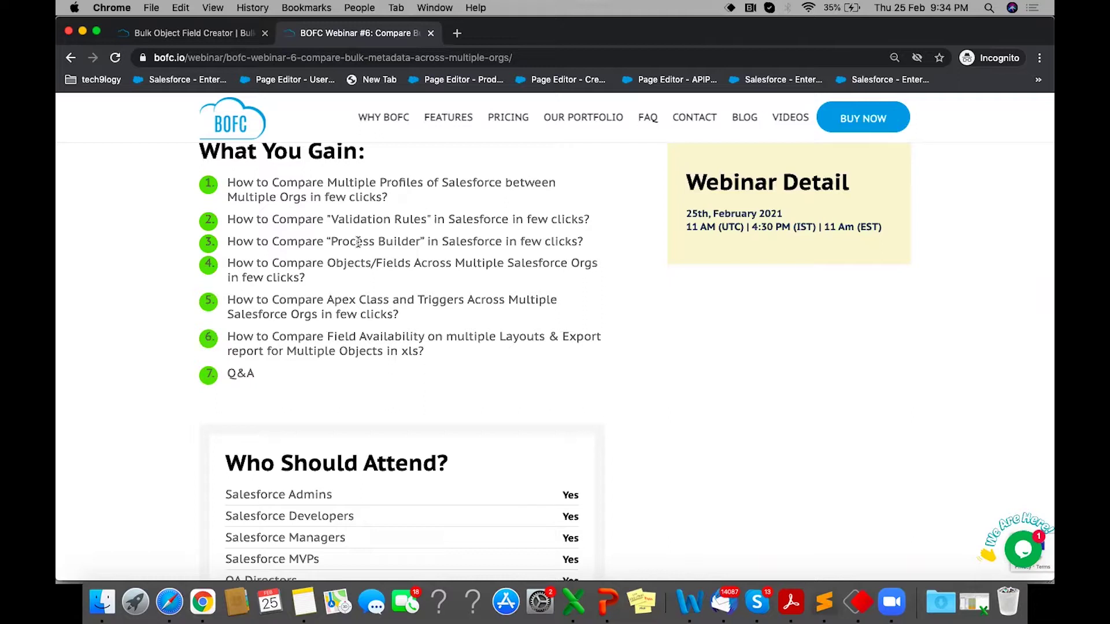
scroll(345, 299, down, 1)
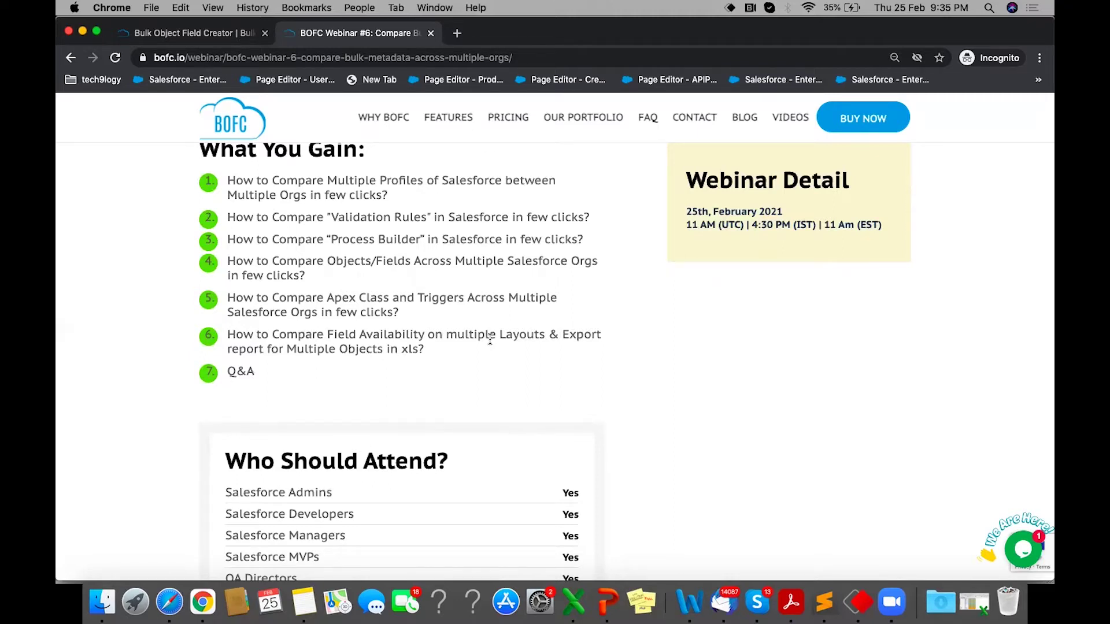
triple_click(336, 270)
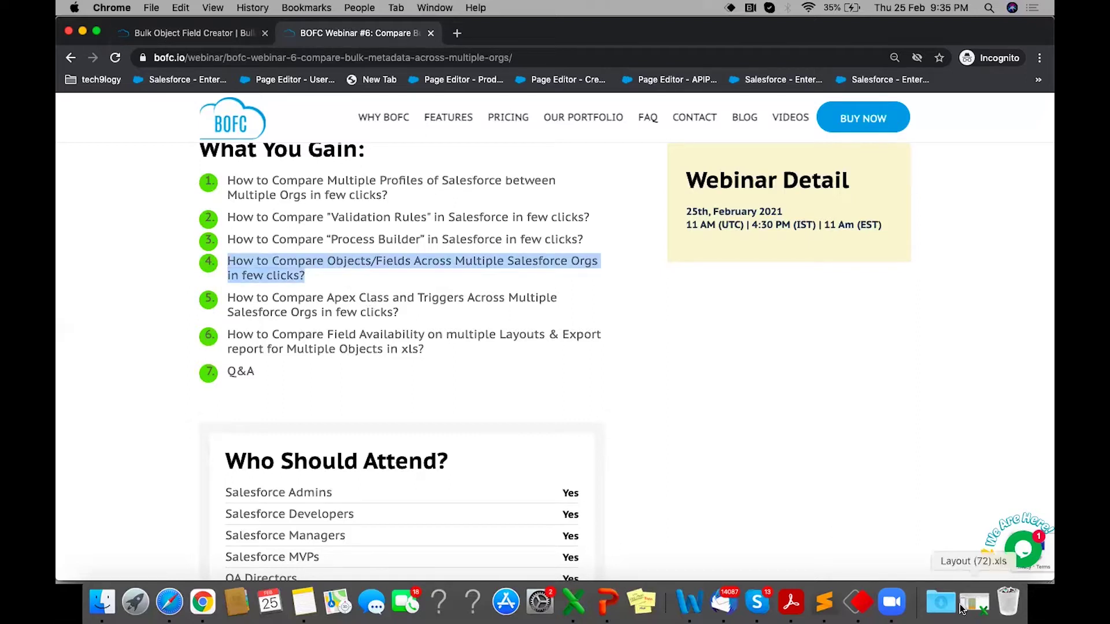
Step: Return to the BOFC home page and open the Compare Object and Fields comparator
click(82, 31)
scroll(367, 375, down, 10)
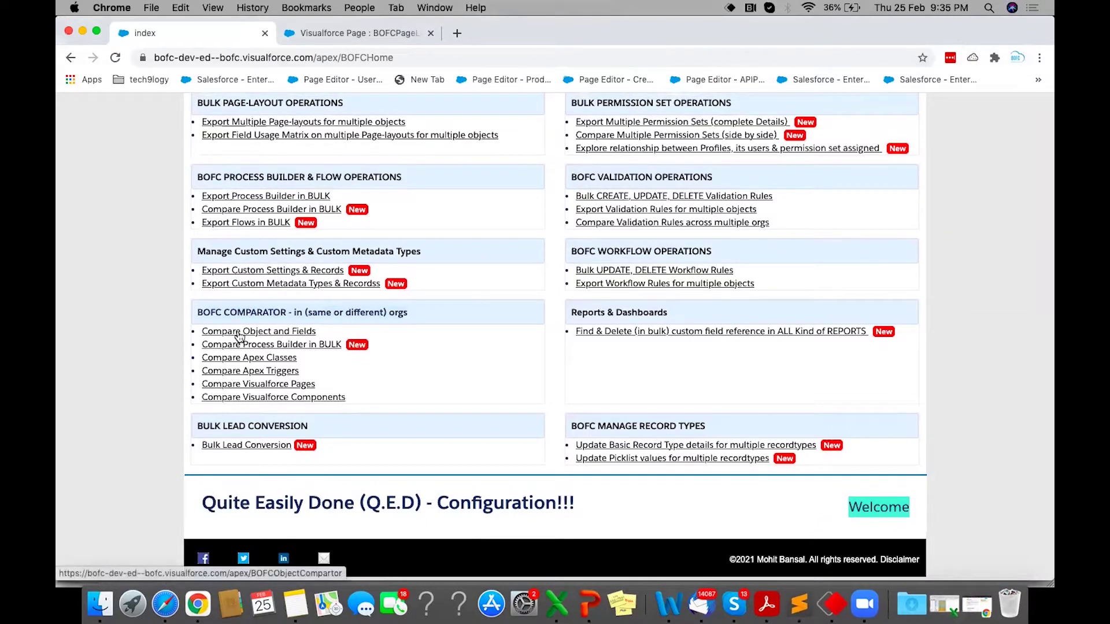
click(256, 332)
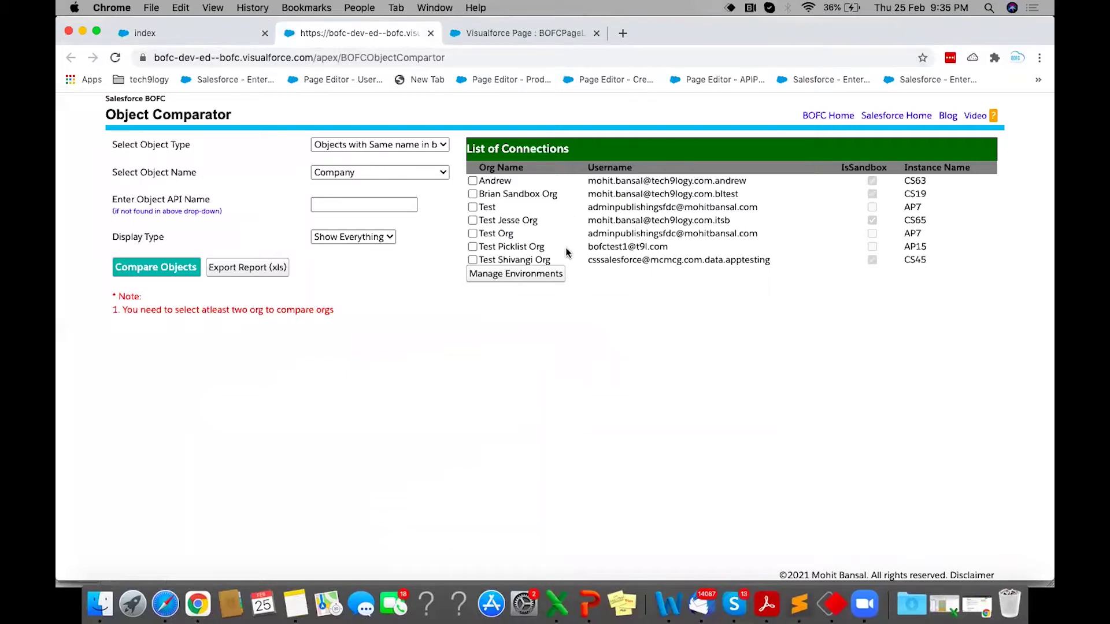
Step: Examine the managed environments and the blank new-environment form, closing both without saving
click(507, 276)
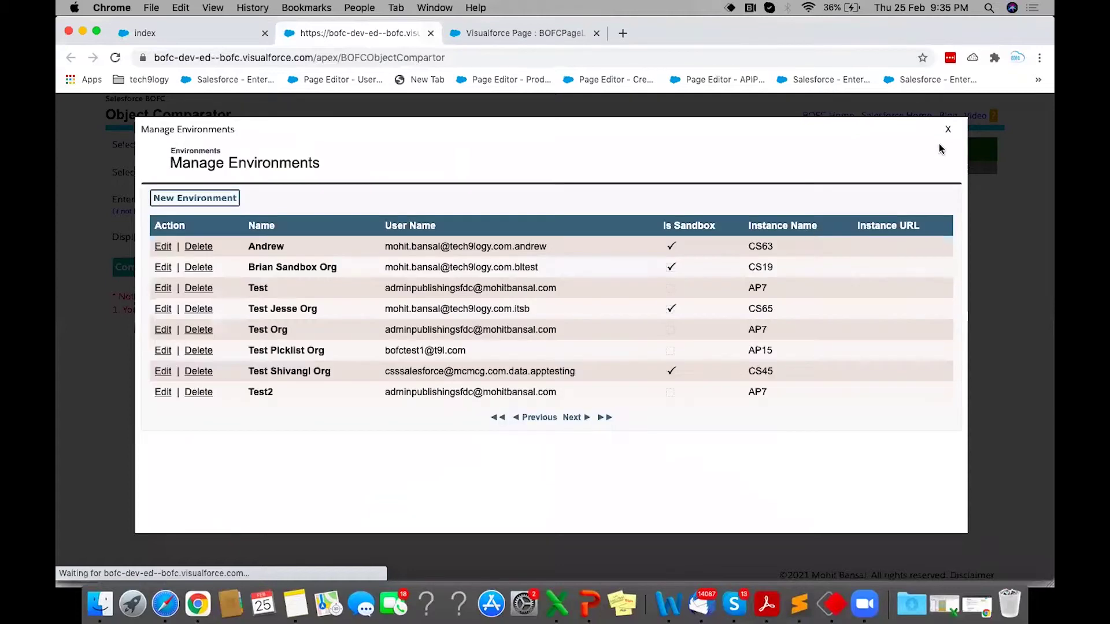
click(223, 202)
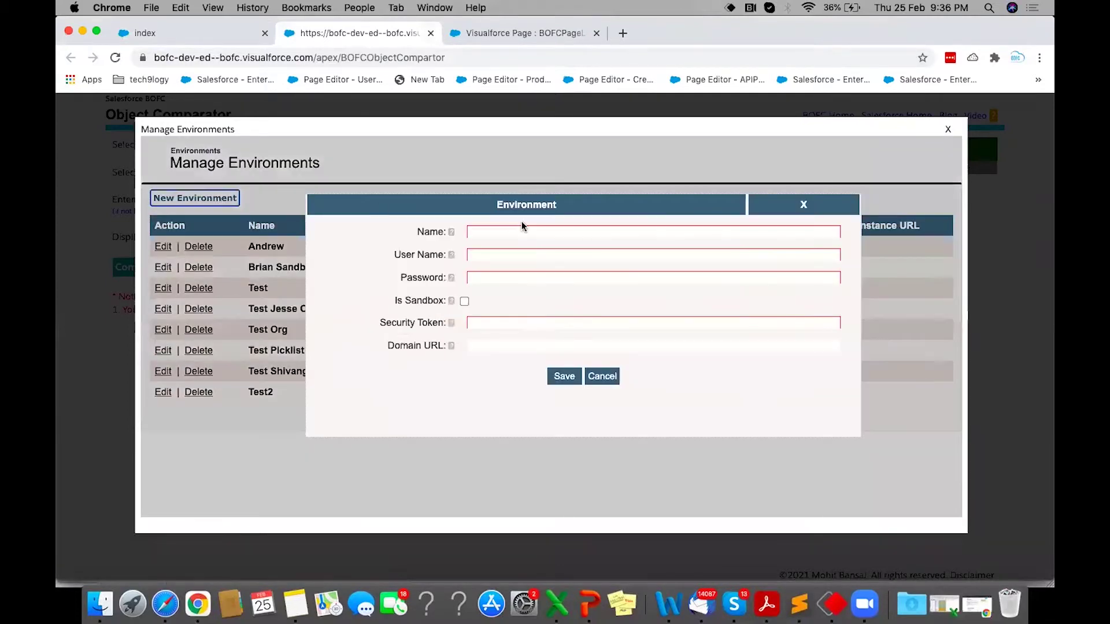
click(595, 376)
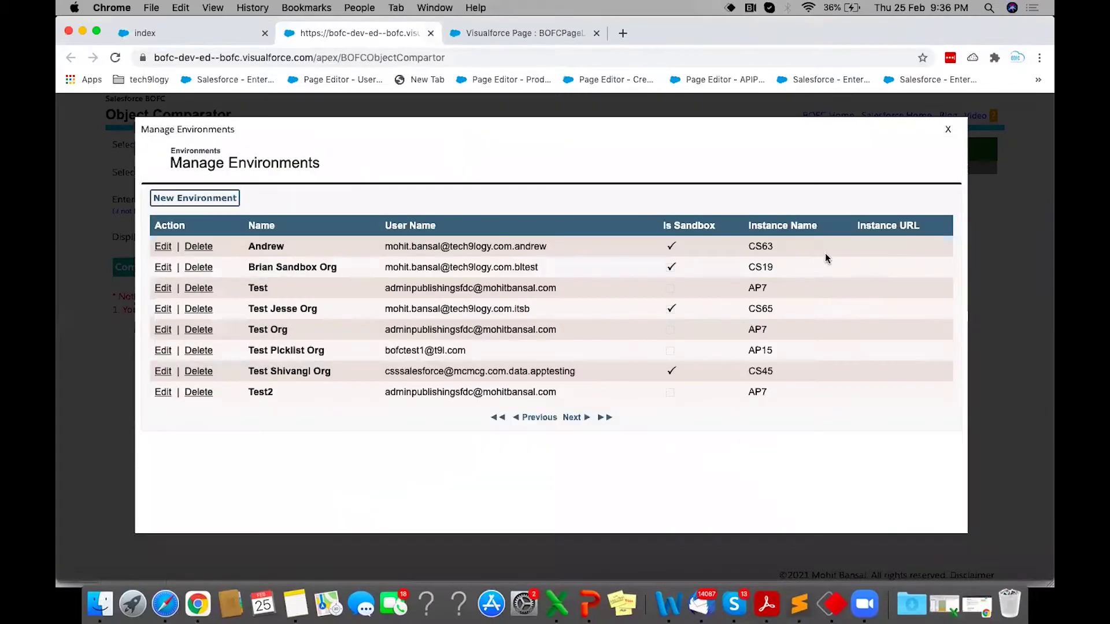
click(949, 130)
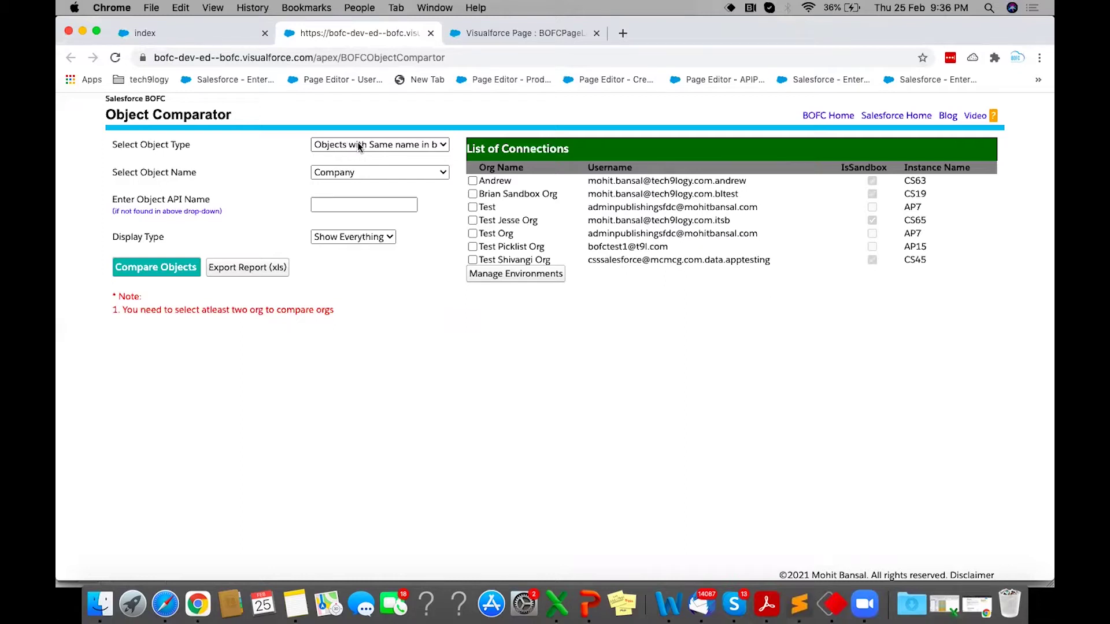
Step: Try to compare the Company object between the CS19 sandbox org and Test Org, and return to the comparator setup
click(333, 173)
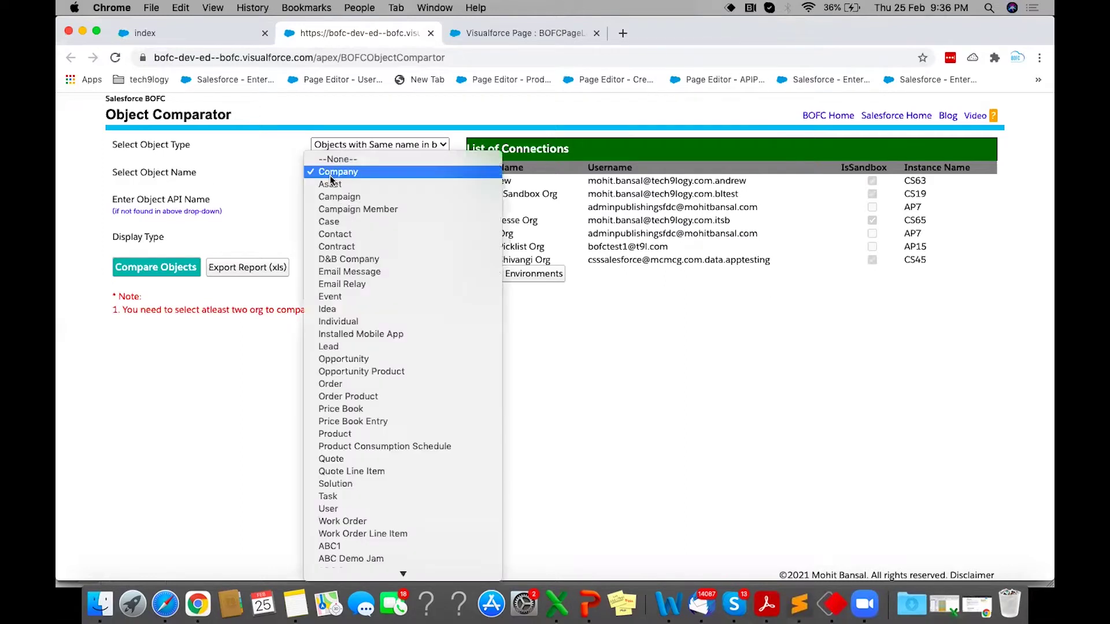
click(338, 173)
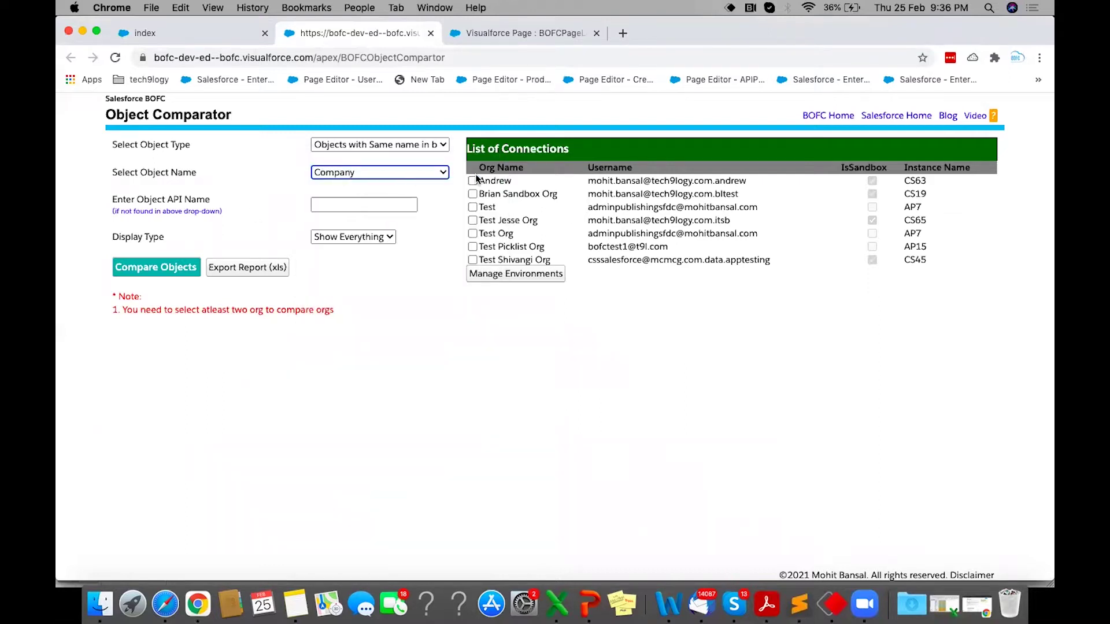
click(471, 194)
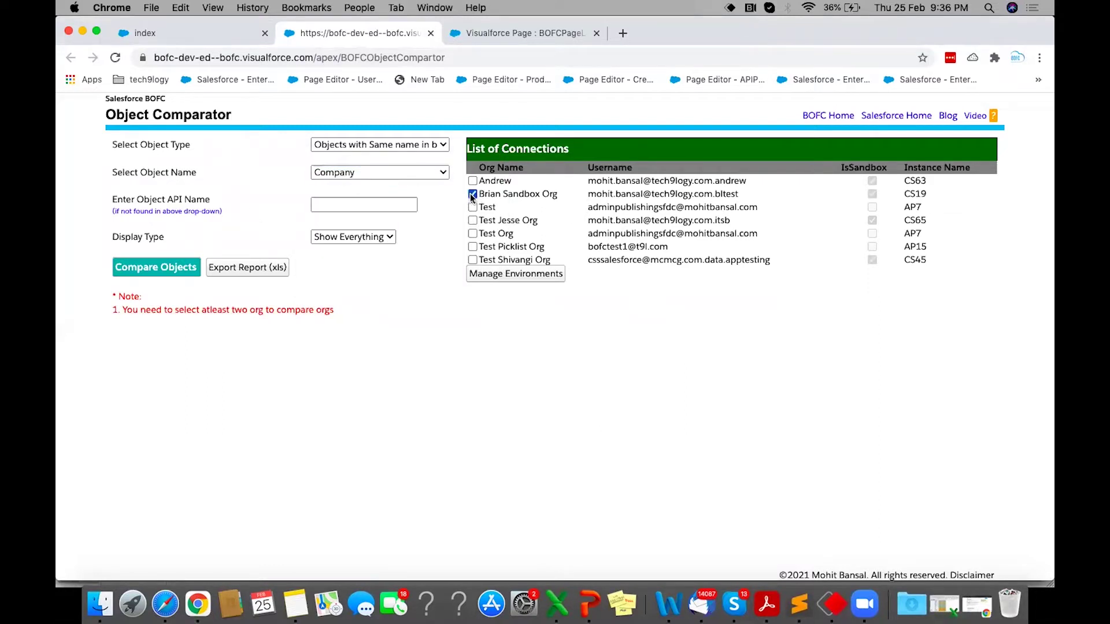
click(473, 233)
scroll(471, 237, down, 1)
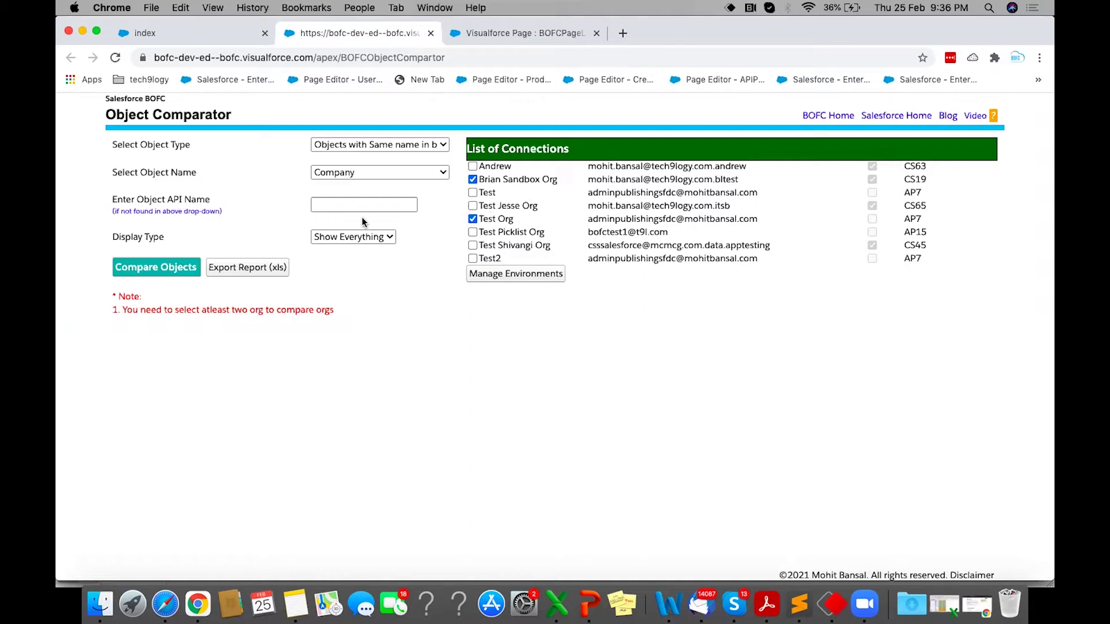
click(162, 267)
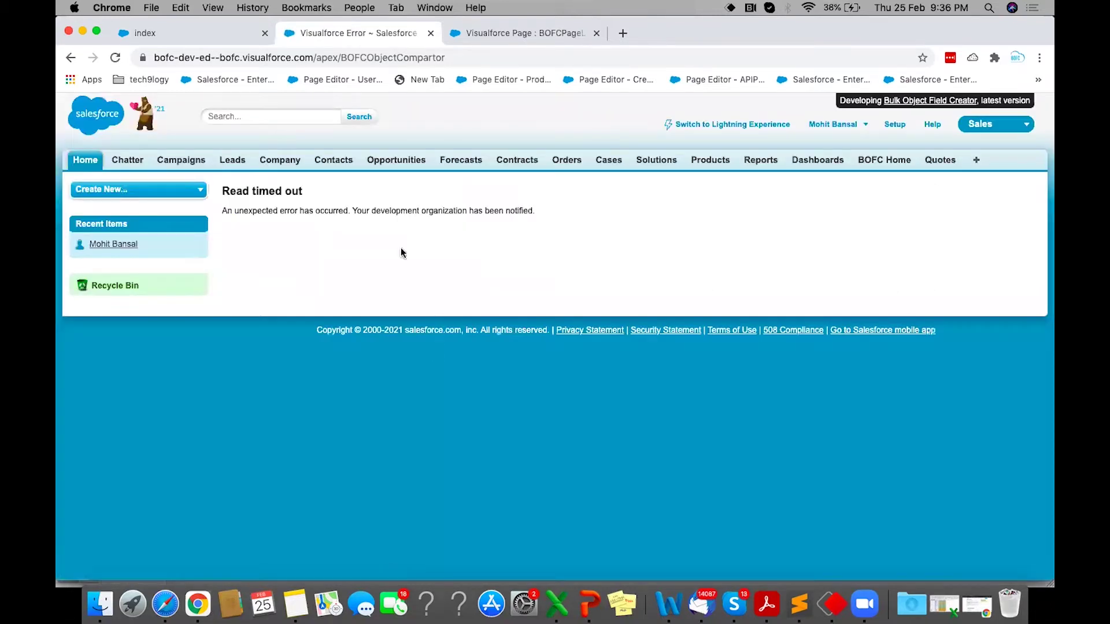
click(71, 57)
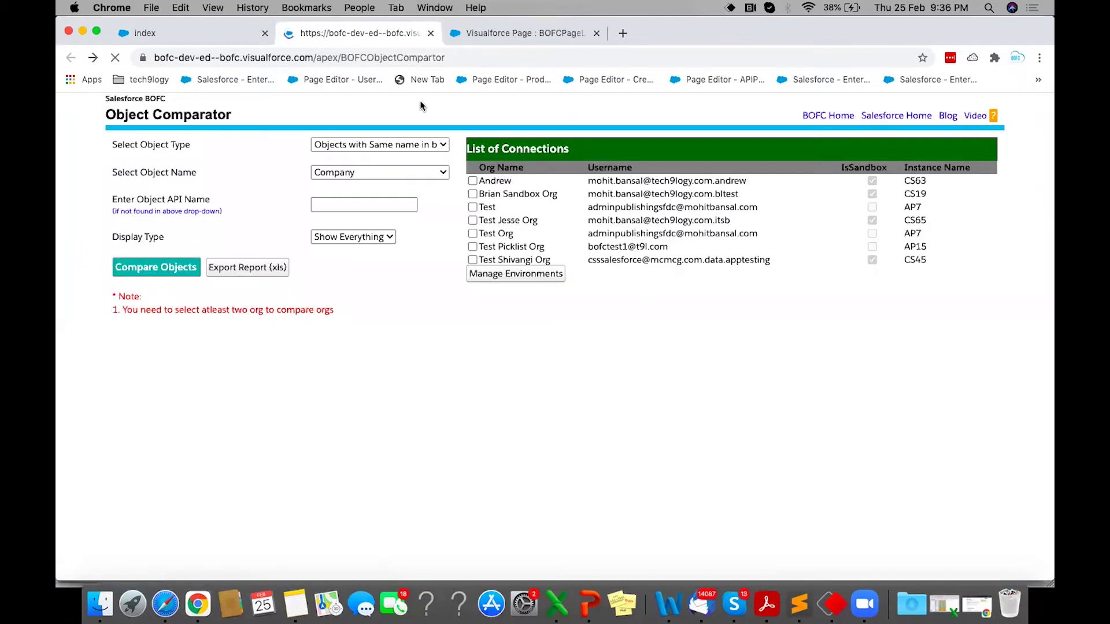
Step: Compare the Company object between the CS19 and CS45 sandbox orgs and look through both field lists
click(472, 194)
click(473, 234)
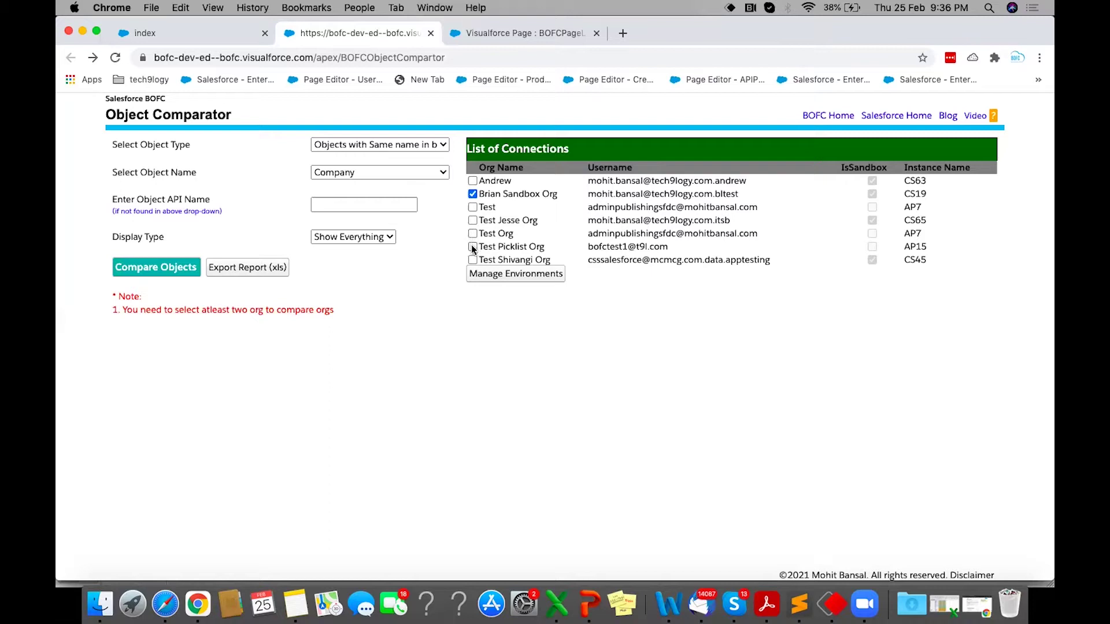
scroll(473, 249, down, 1)
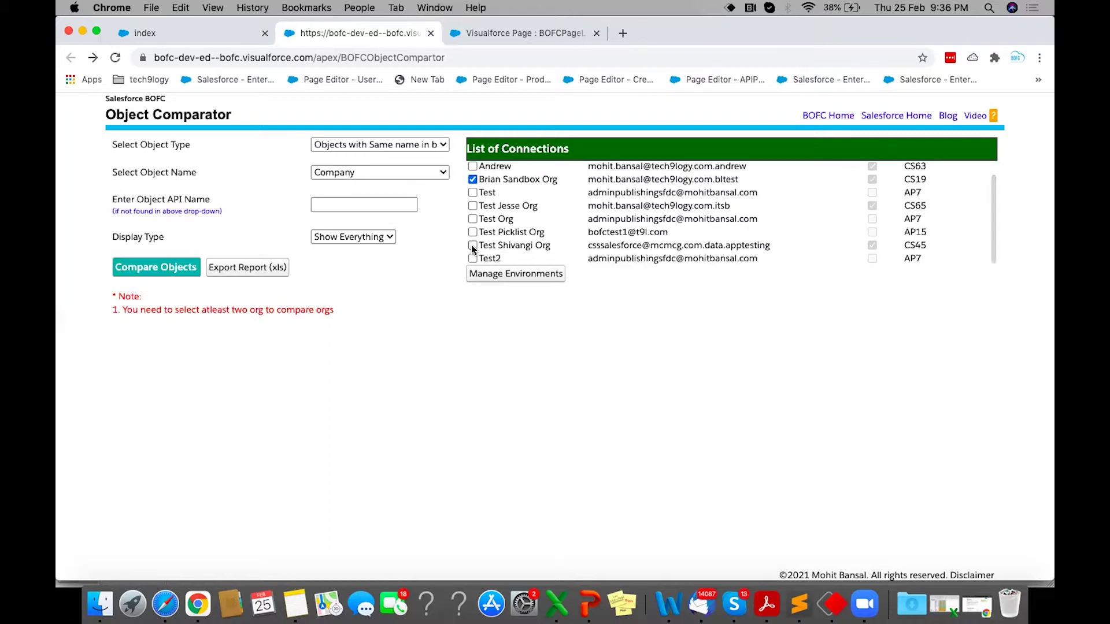
click(472, 233)
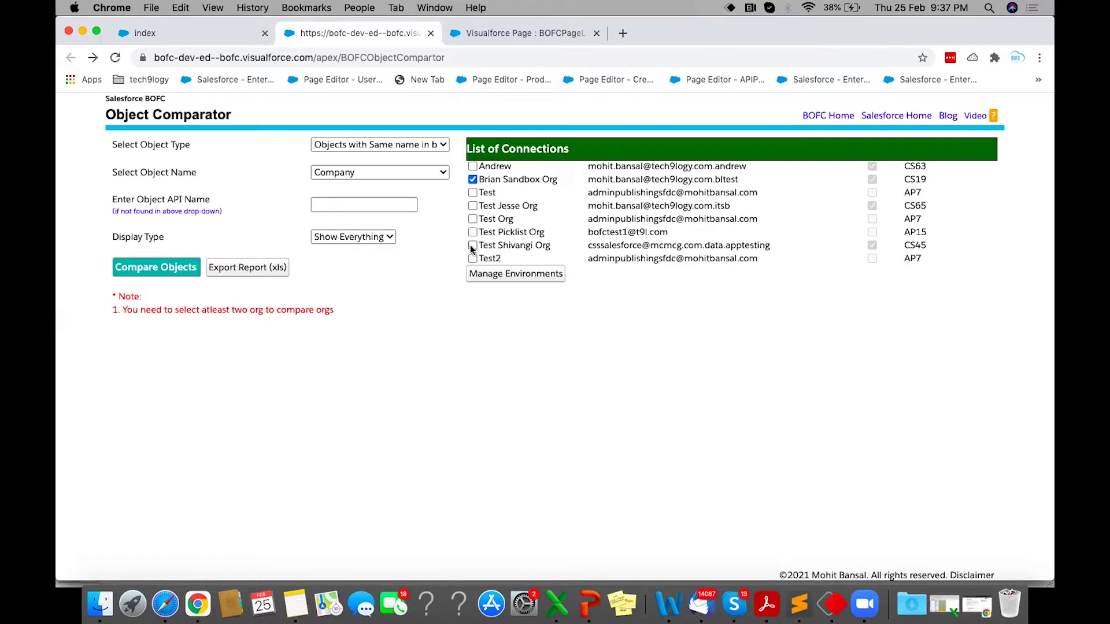
click(173, 270)
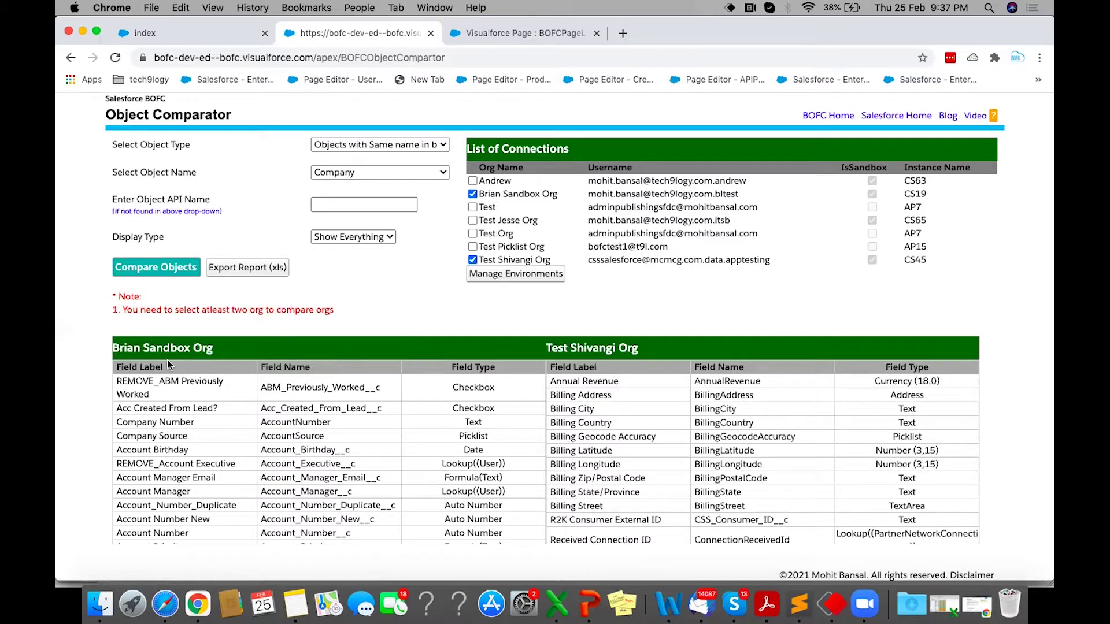
double_click(150, 347)
scroll(624, 434, down, 3)
scroll(625, 433, down, 15)
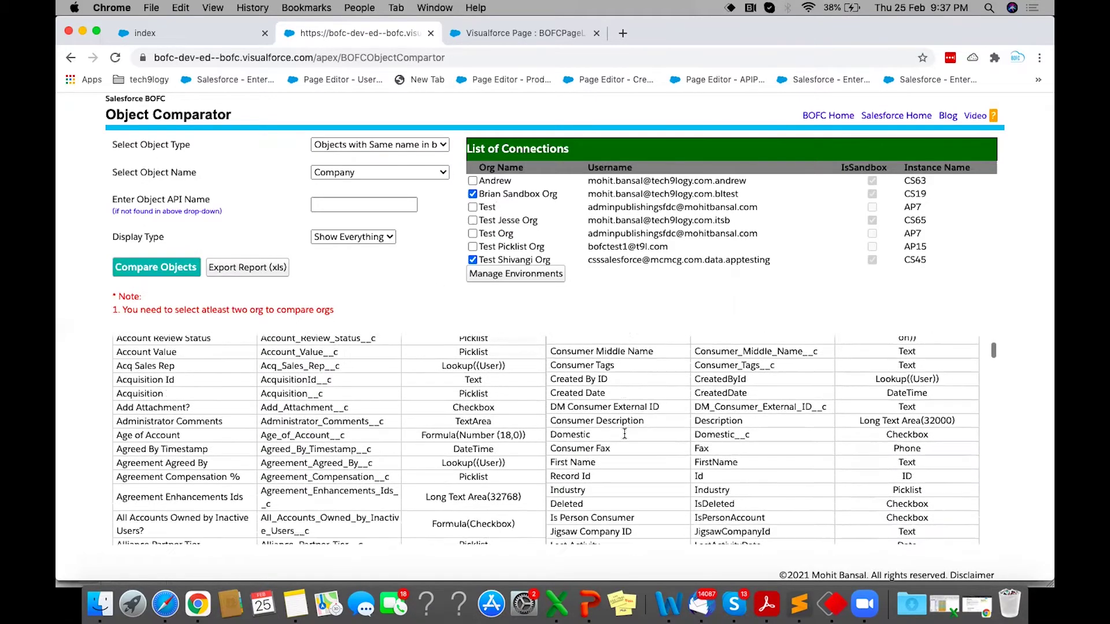
scroll(623, 437, up, 20)
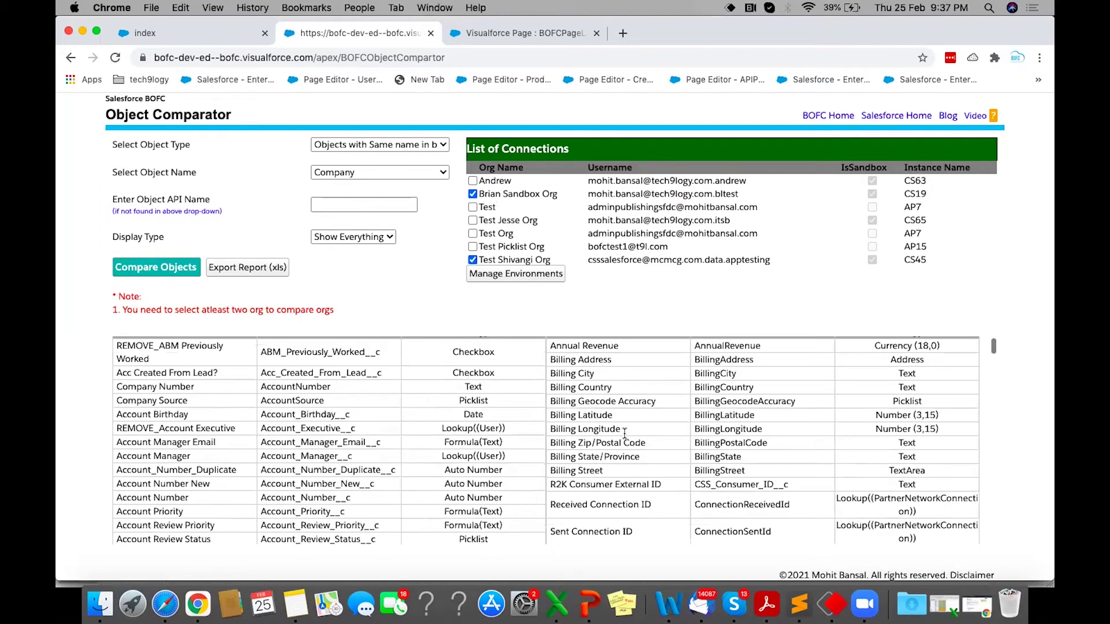
Step: Rerun the Company comparison with the display type set to Show Difference and review the differing fields
click(358, 237)
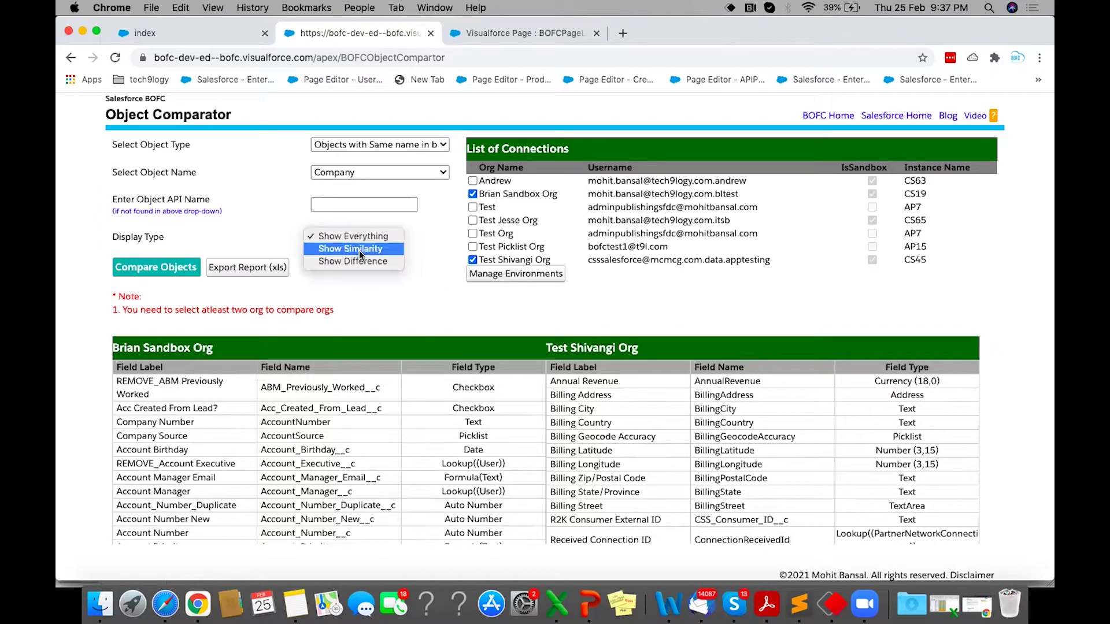
click(359, 260)
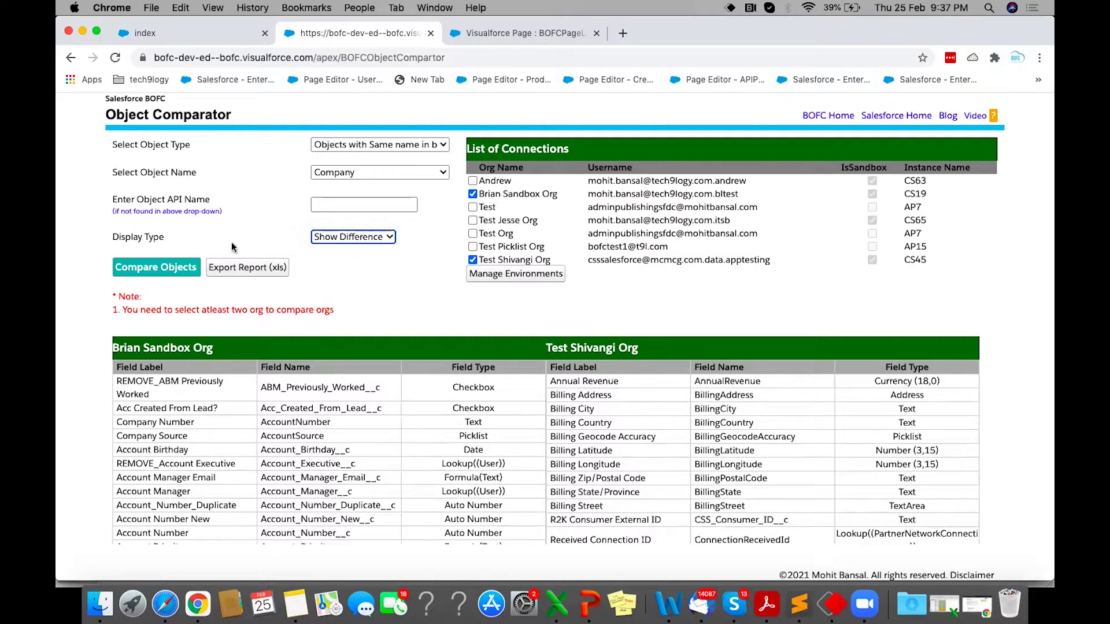
click(133, 272)
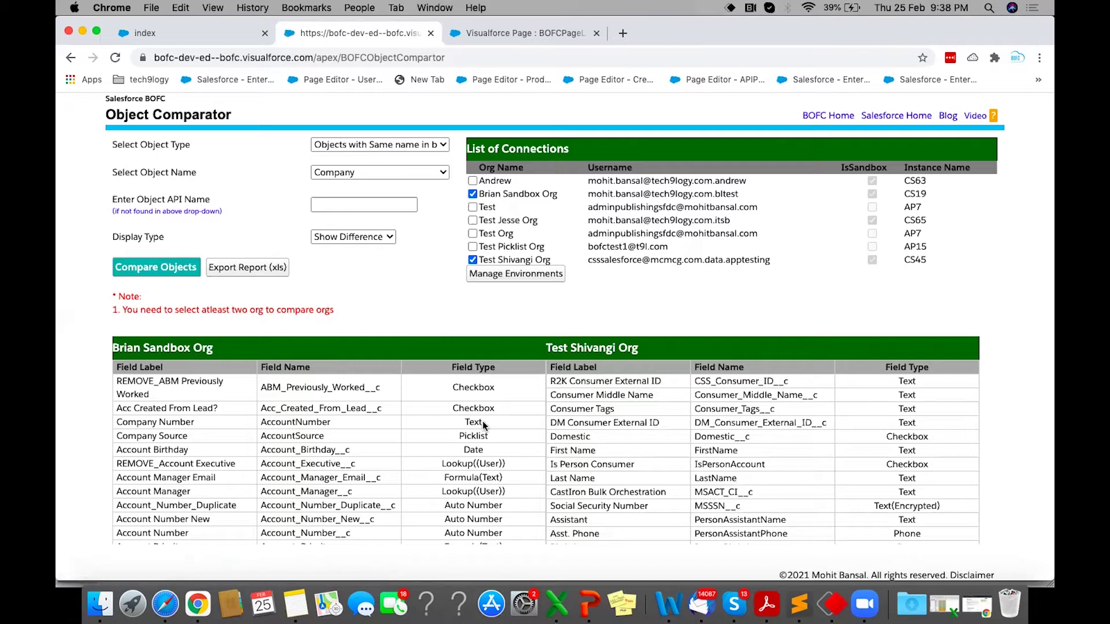
scroll(482, 421, down, 1)
scroll(483, 421, up, 1)
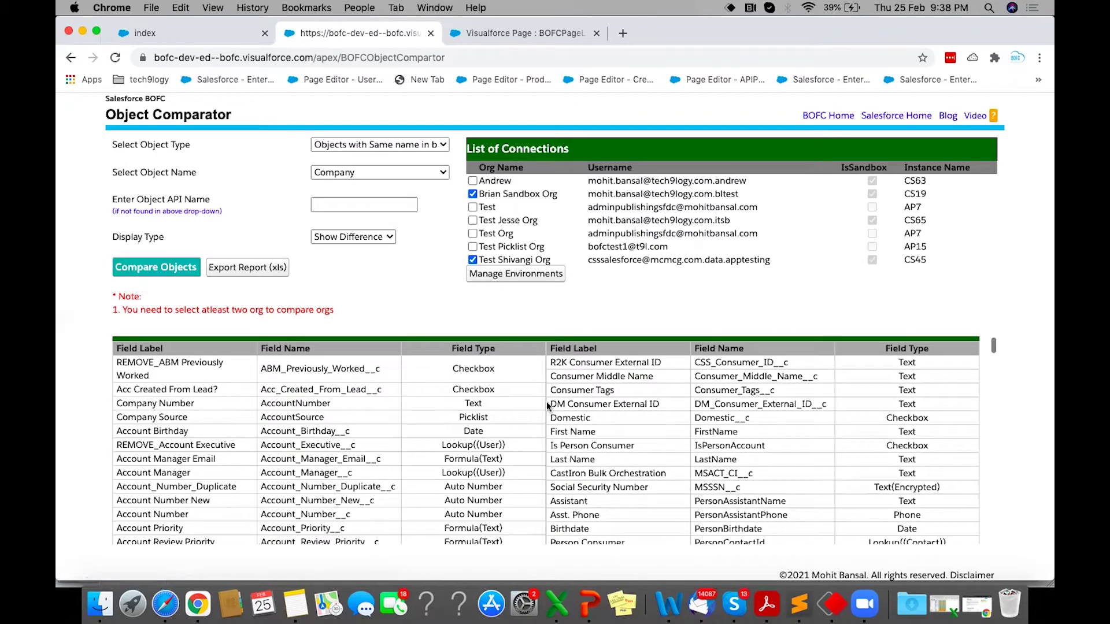
scroll(579, 428, up, 1)
scroll(579, 428, down, 1)
scroll(580, 428, down, 10)
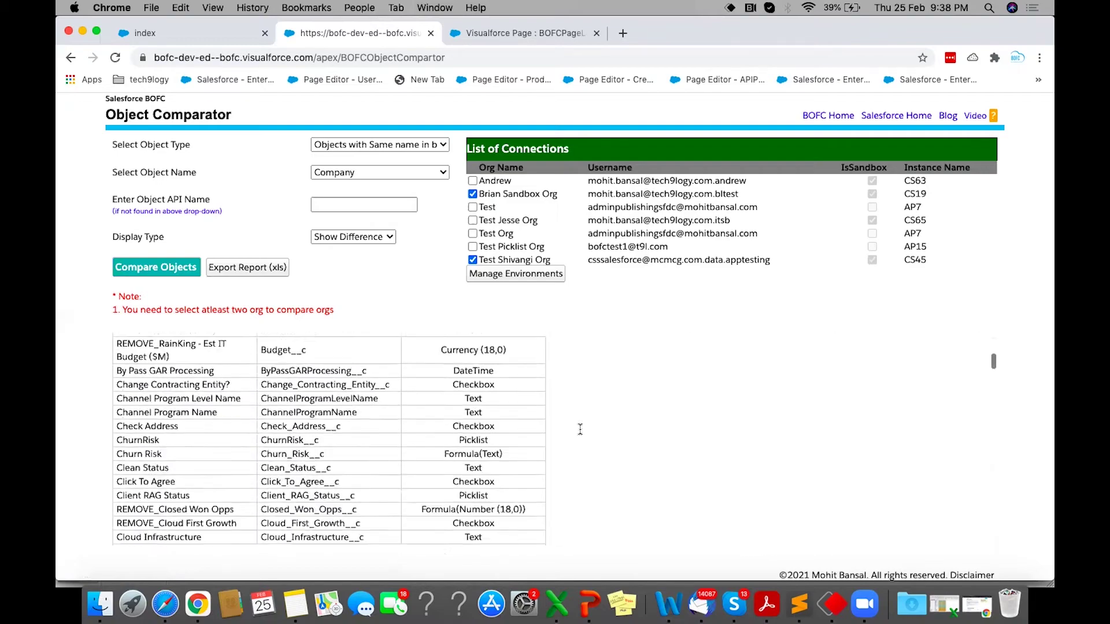
scroll(580, 429, up, 12)
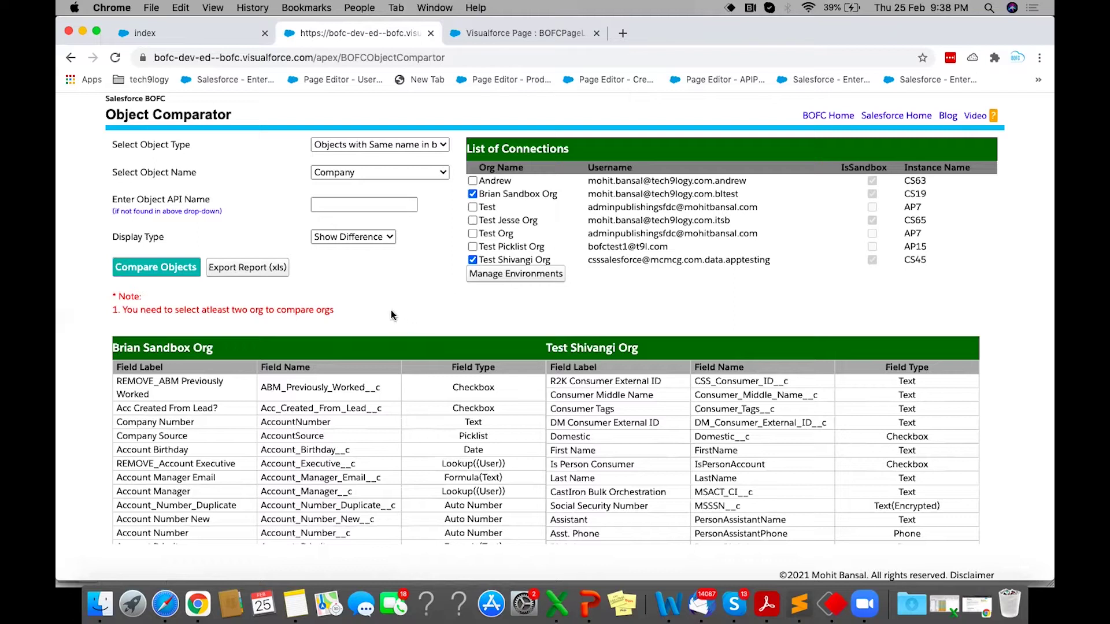
Step: Set the comparison's object type to Objects with Different name in both org
click(354, 147)
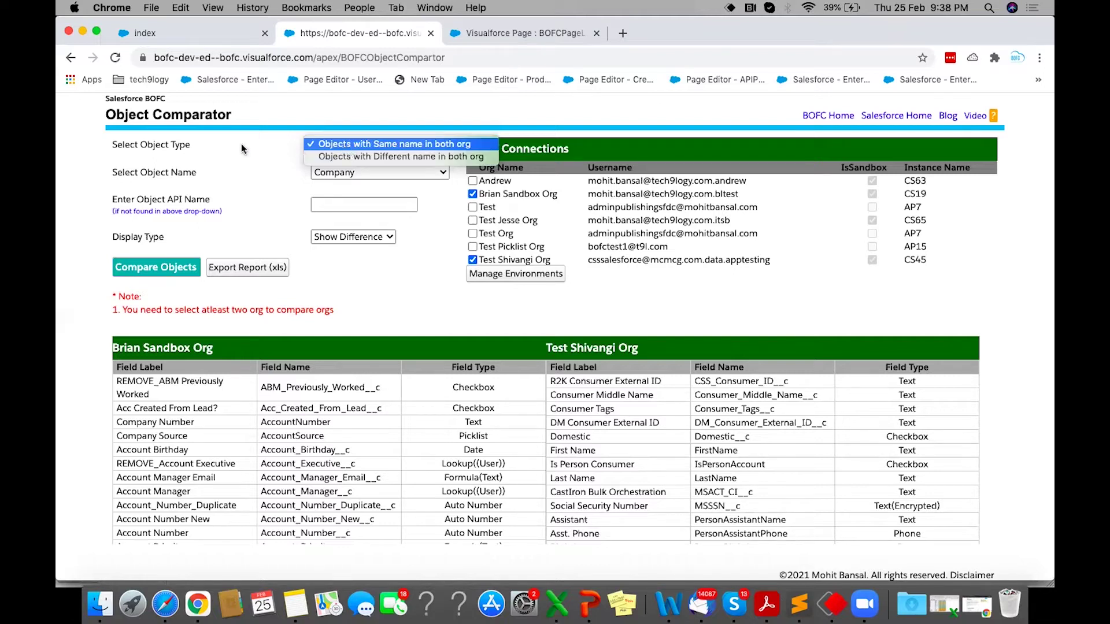
click(226, 149)
click(330, 148)
click(347, 159)
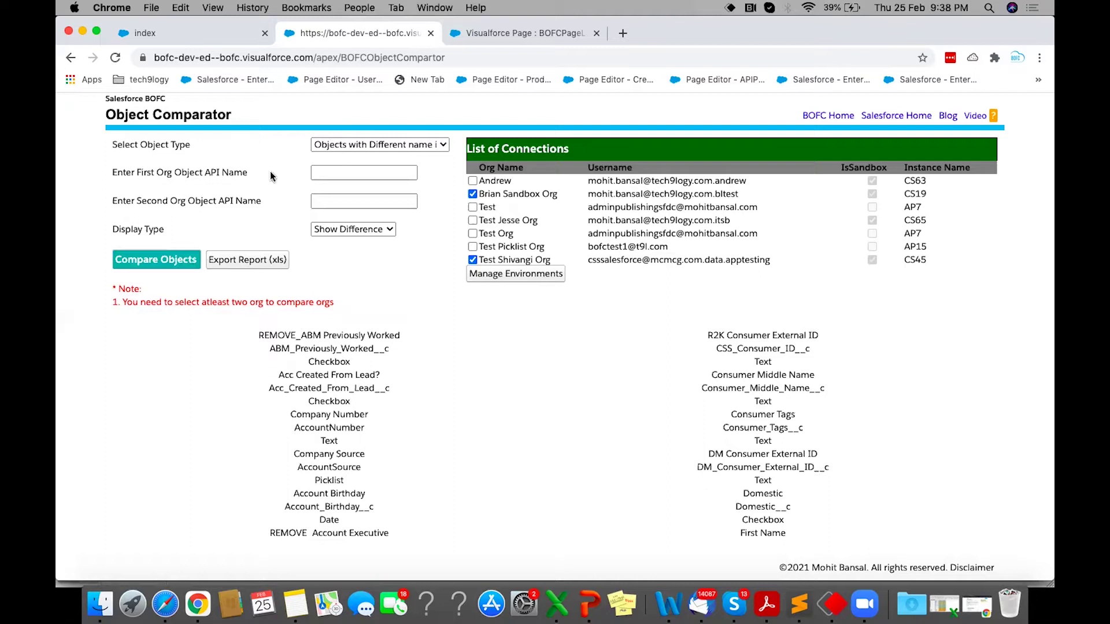
Step: Compare the first org's Accounts__c object with the second org's Account object, keeping the display type Show Difference
click(329, 170)
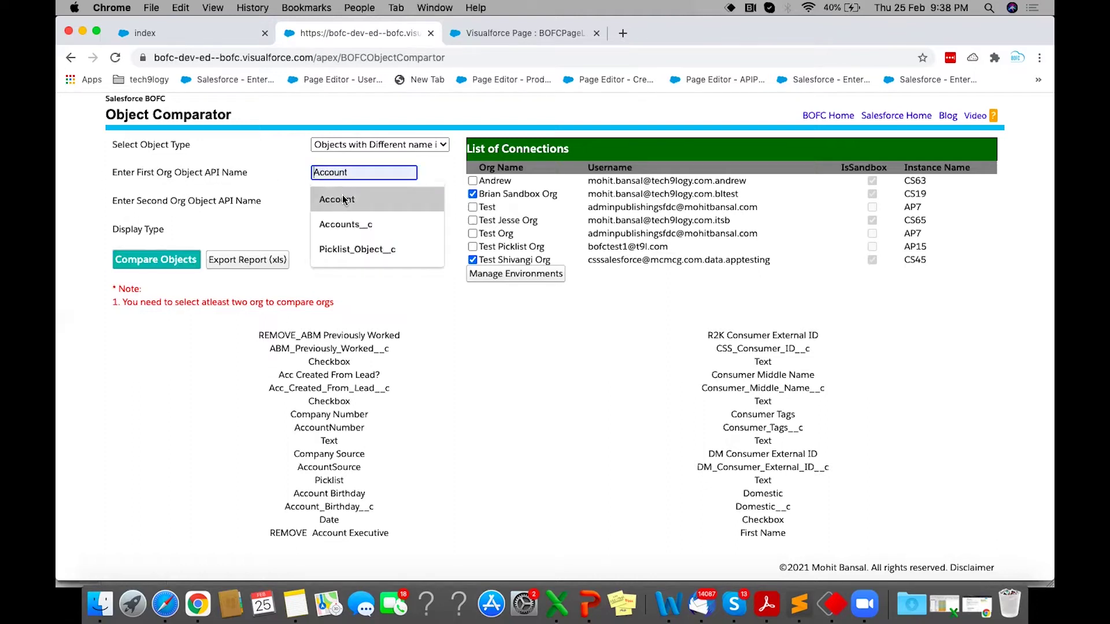
click(343, 195)
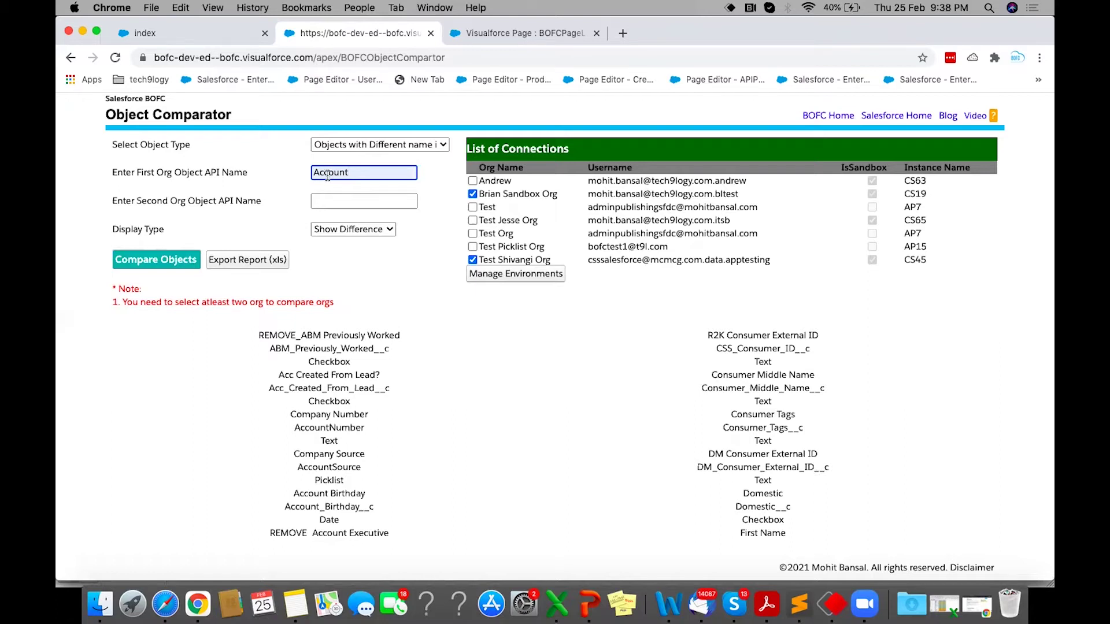
click(328, 198)
text(Account)
click(362, 172)
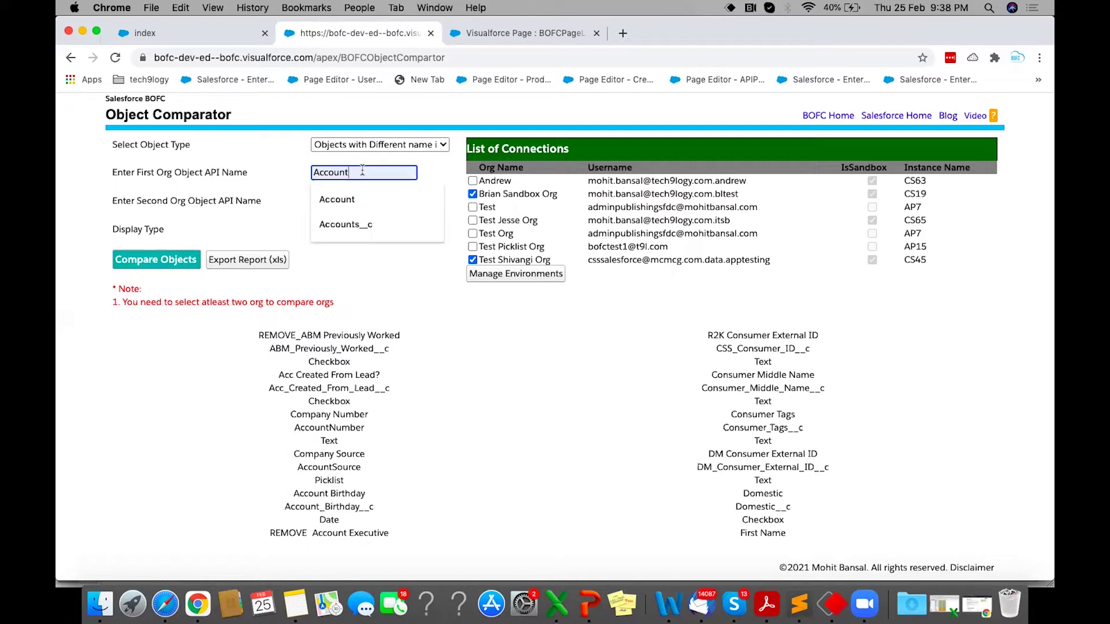
click(343, 224)
click(153, 260)
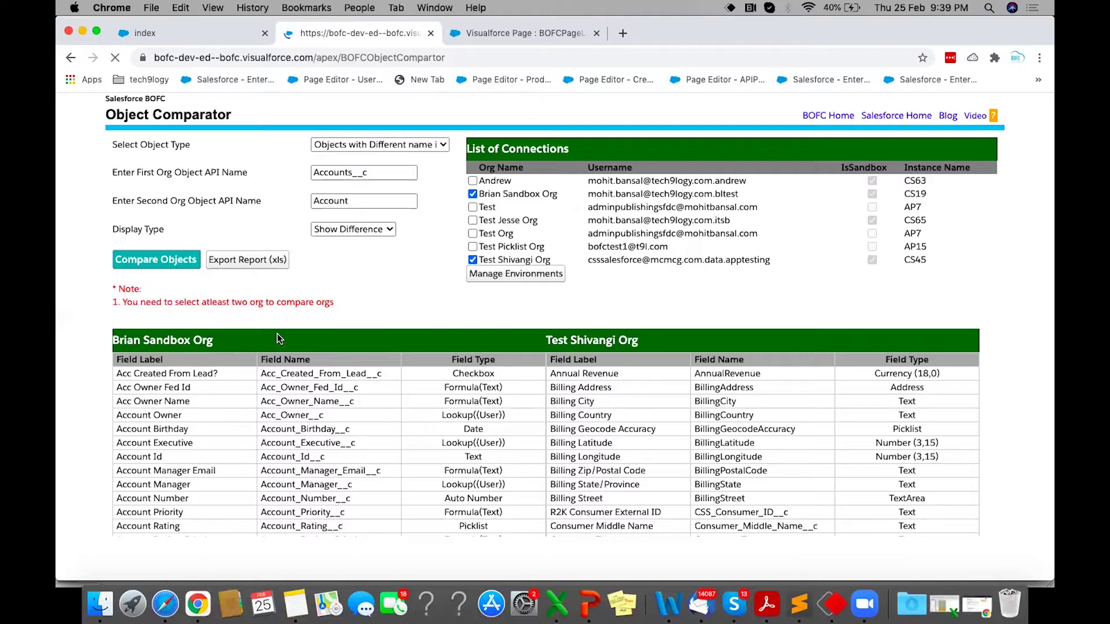
Step: Examine the differing fields under each org's heading against the entered object API names
triple_click(135, 342)
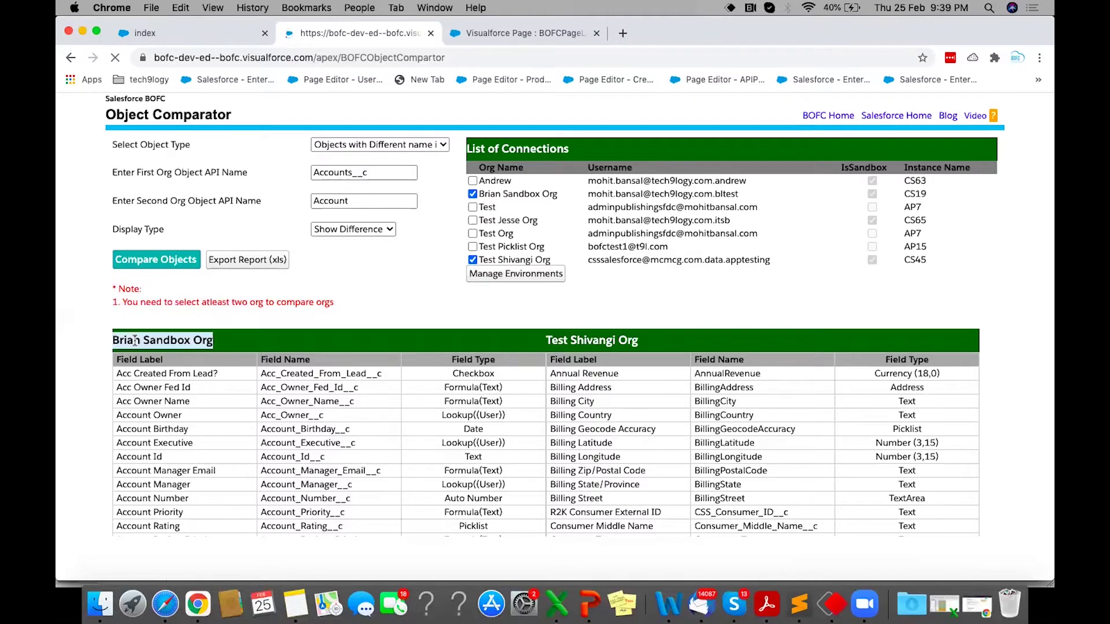
click(325, 173)
triple_click(590, 340)
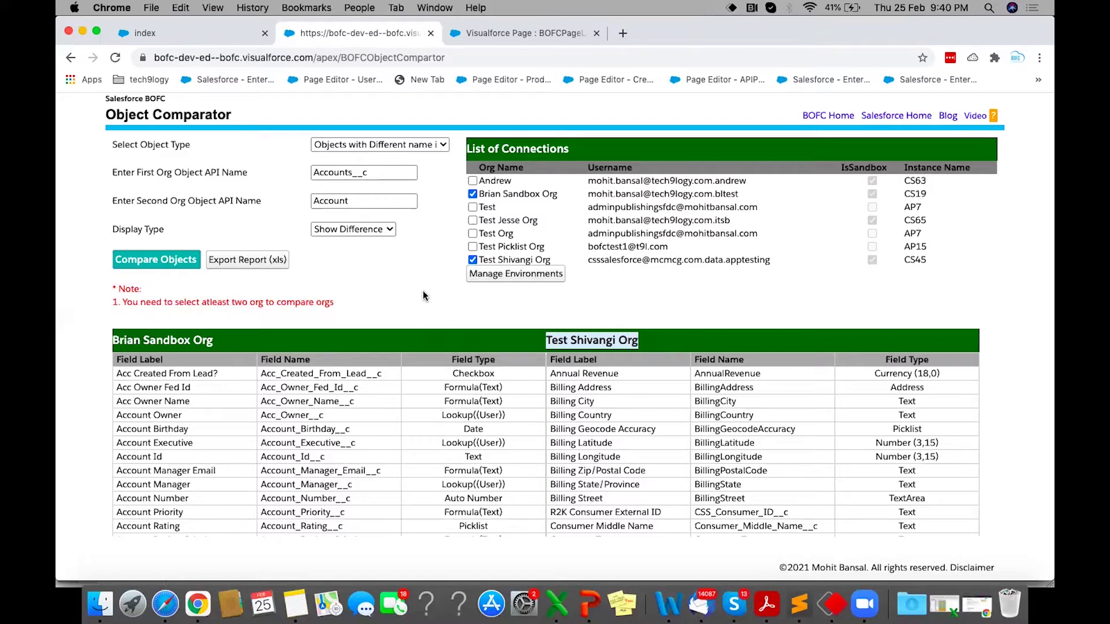
click(455, 330)
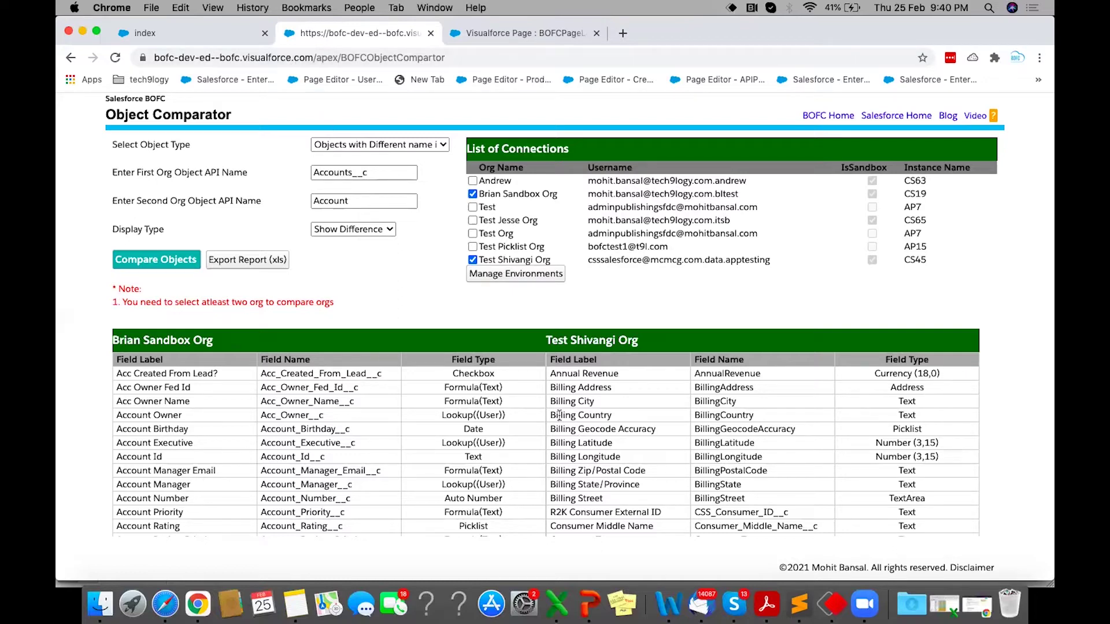
Step: Check the webinar agenda and open Compare Process Builder in BULK from the BOFC home page
click(983, 610)
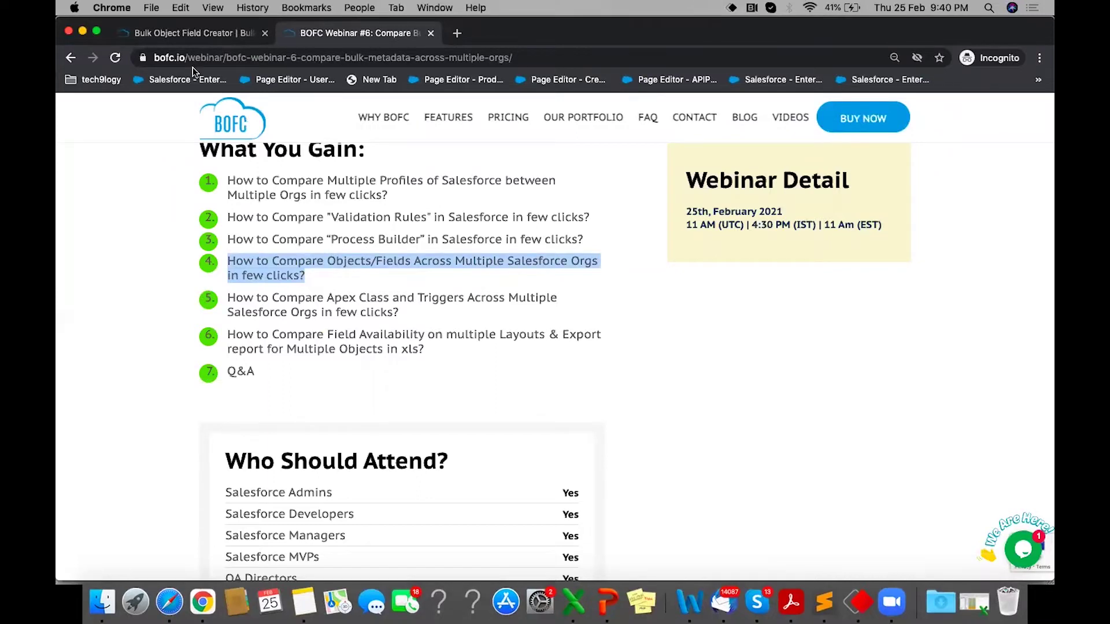
click(82, 31)
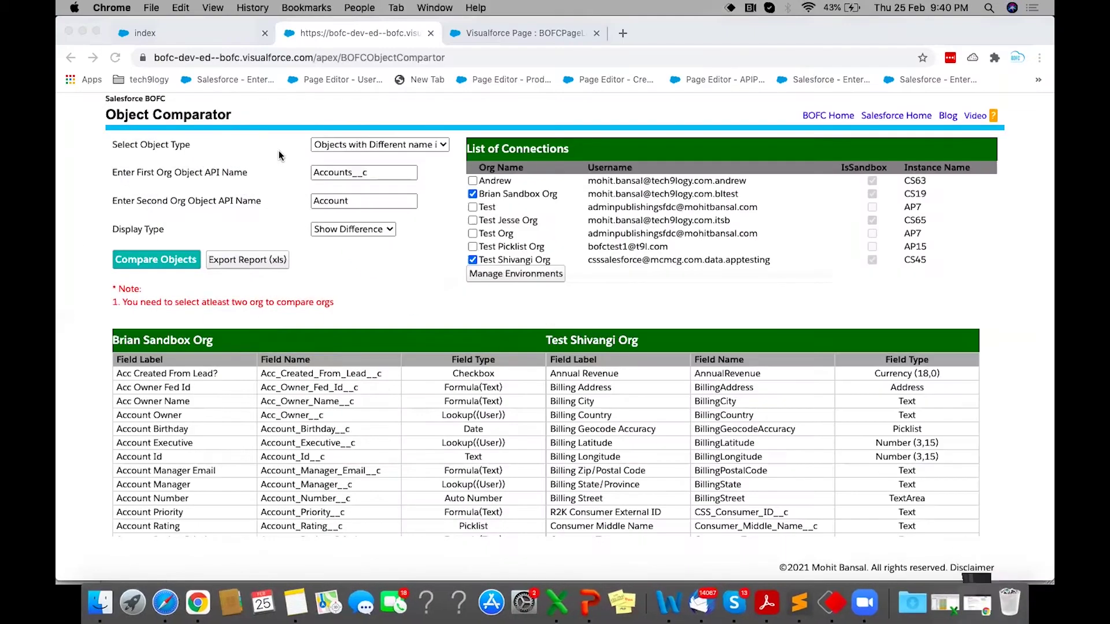
click(225, 41)
scroll(148, 282, up, 10)
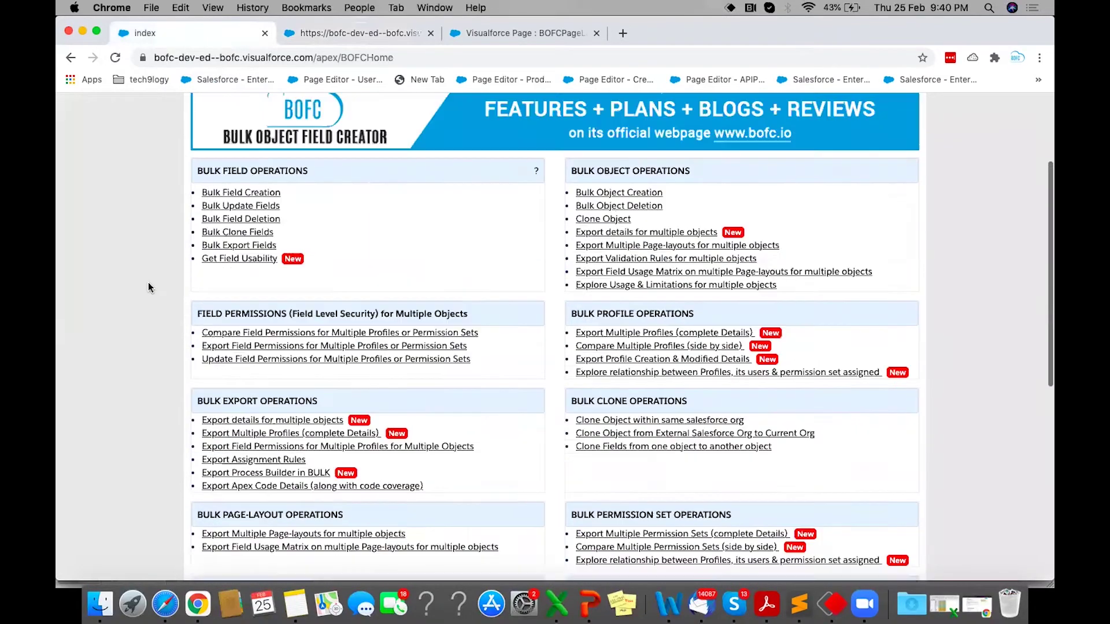
scroll(385, 302, down, 7)
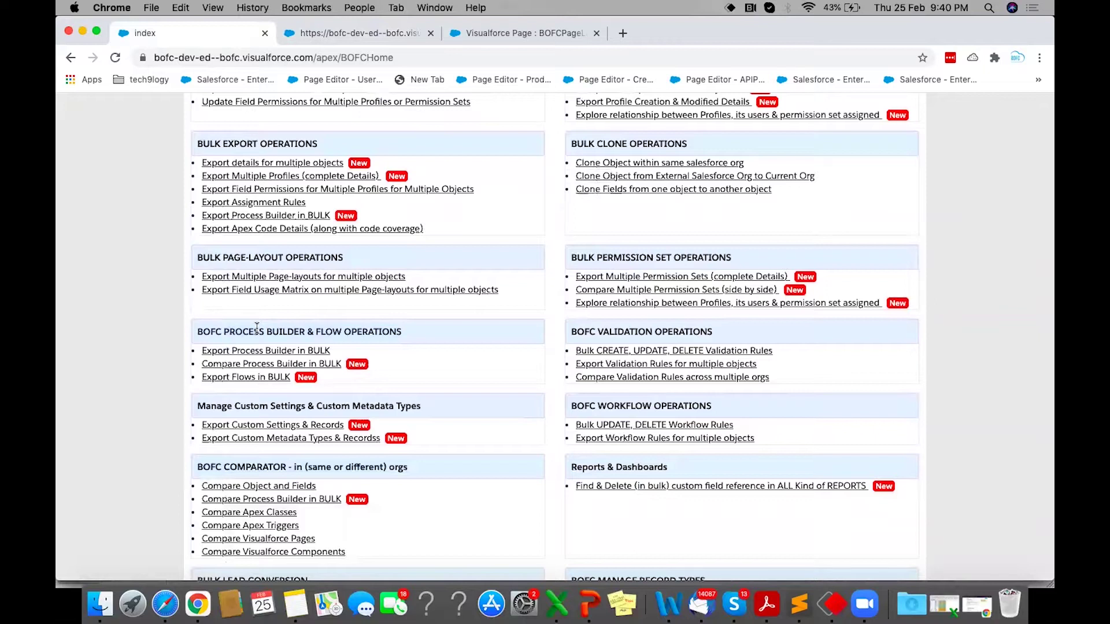
click(250, 365)
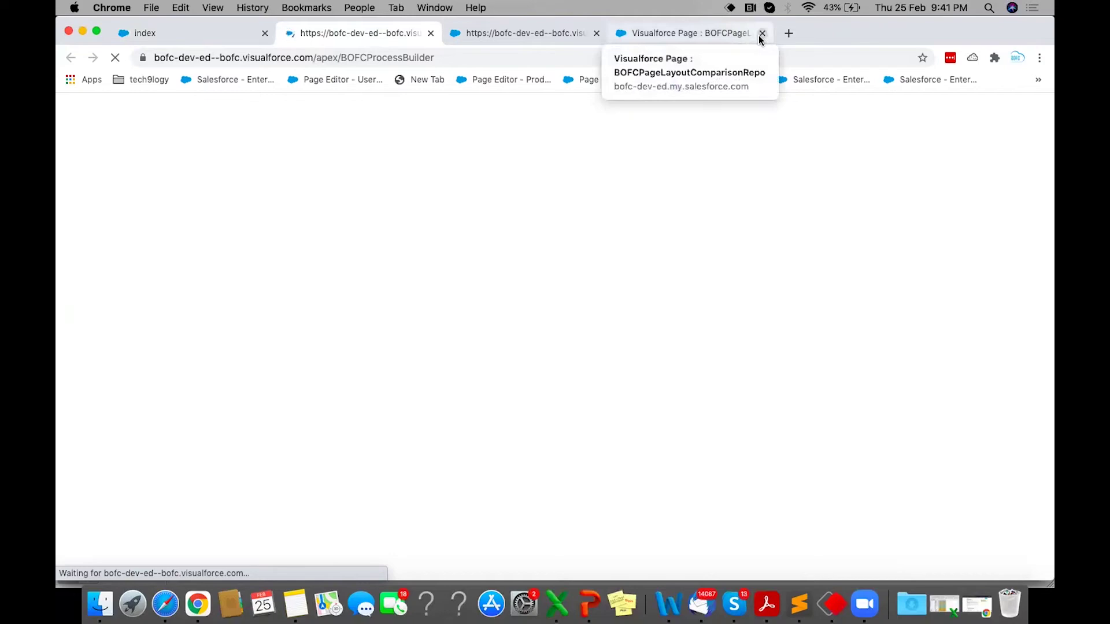
Step: Close the Object Comparator page and return to the Process Builders page
click(596, 34)
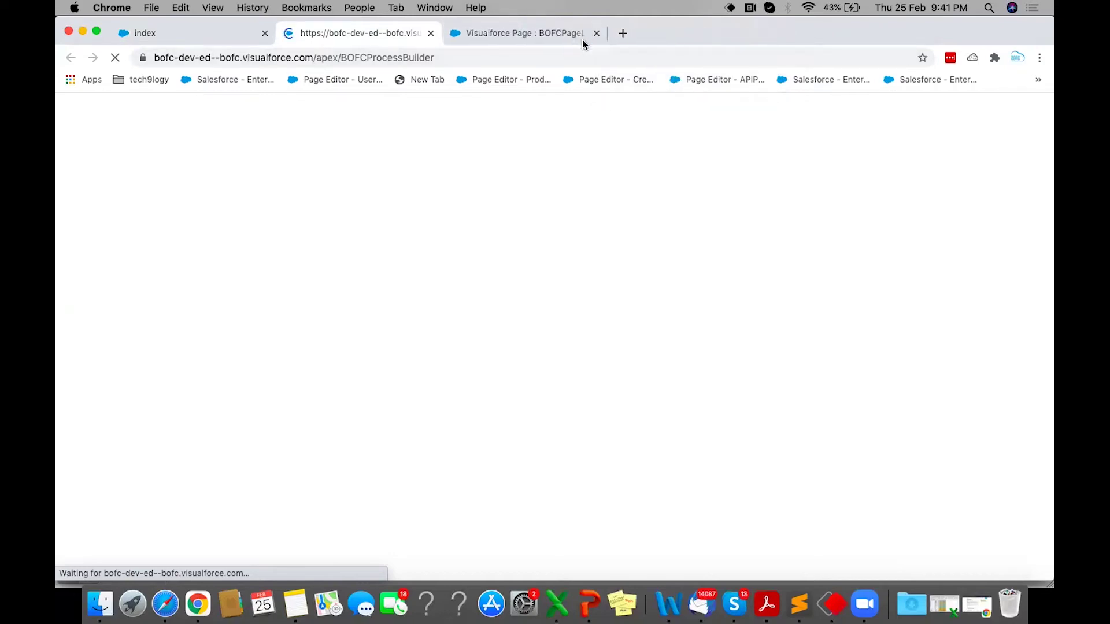
click(218, 30)
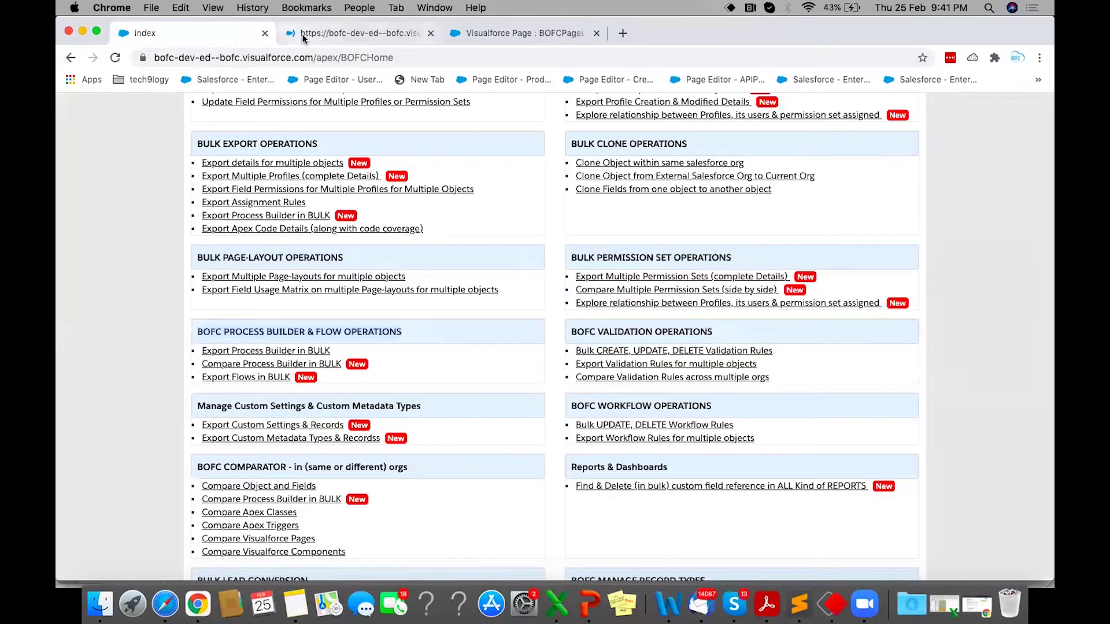
click(301, 34)
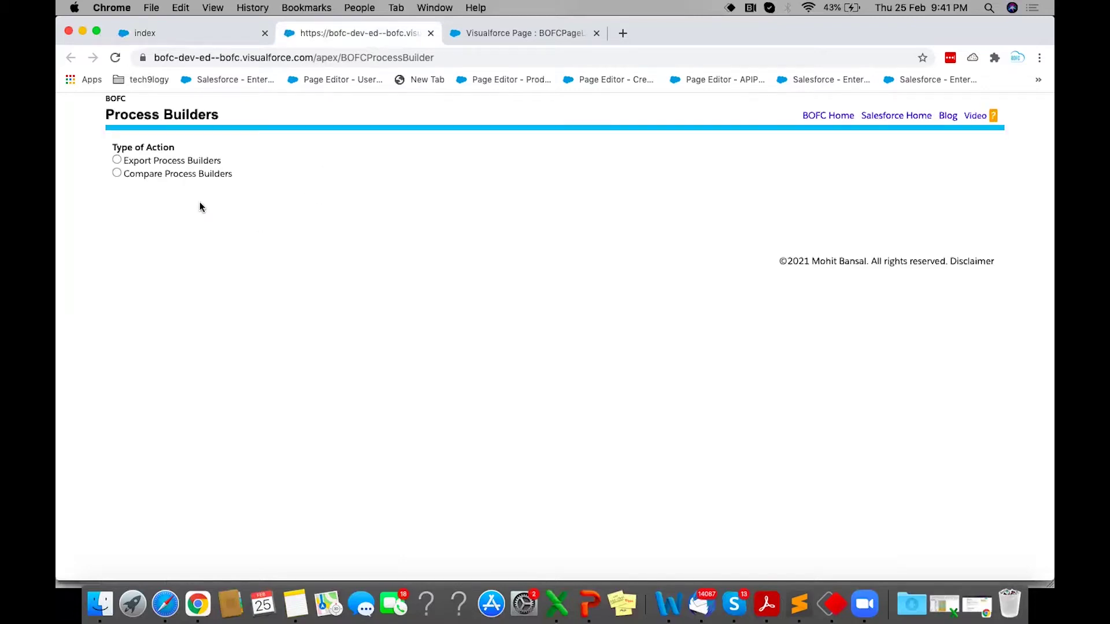
Step: Choose Compare Process Builders and compare the active processes of the CS19 and CS45 sandbox orgs
click(137, 176)
click(809, 9)
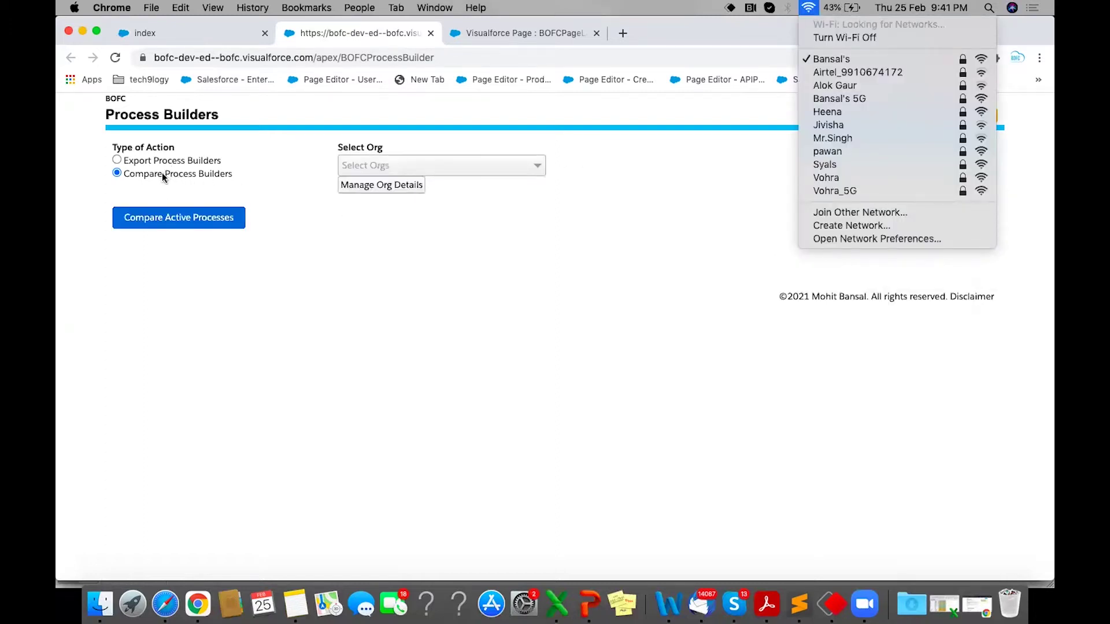
click(363, 167)
click(363, 167)
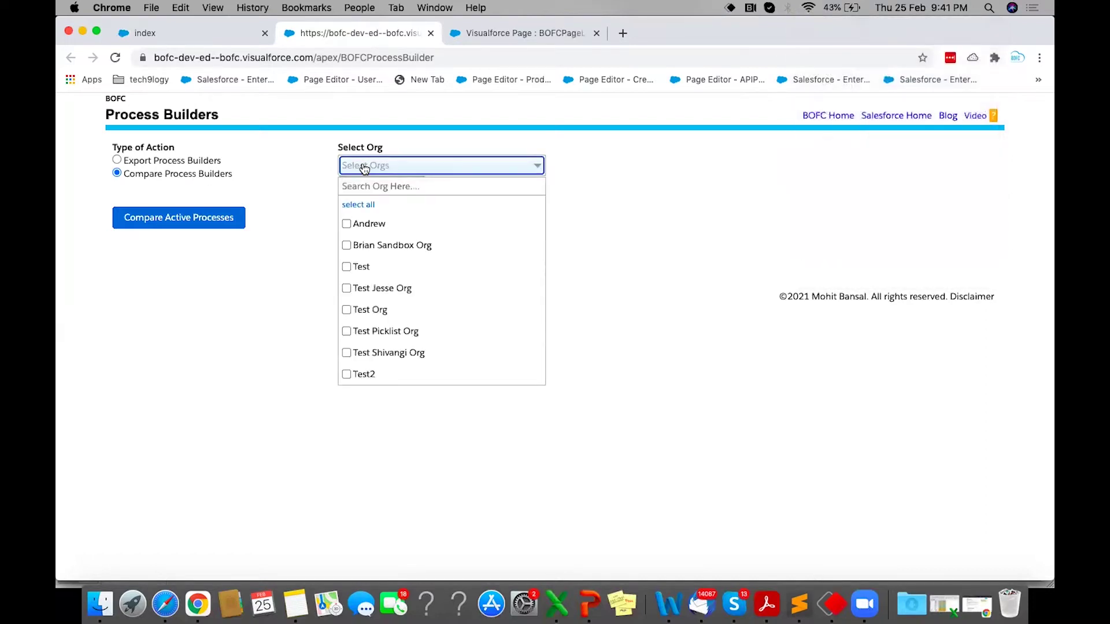
click(380, 245)
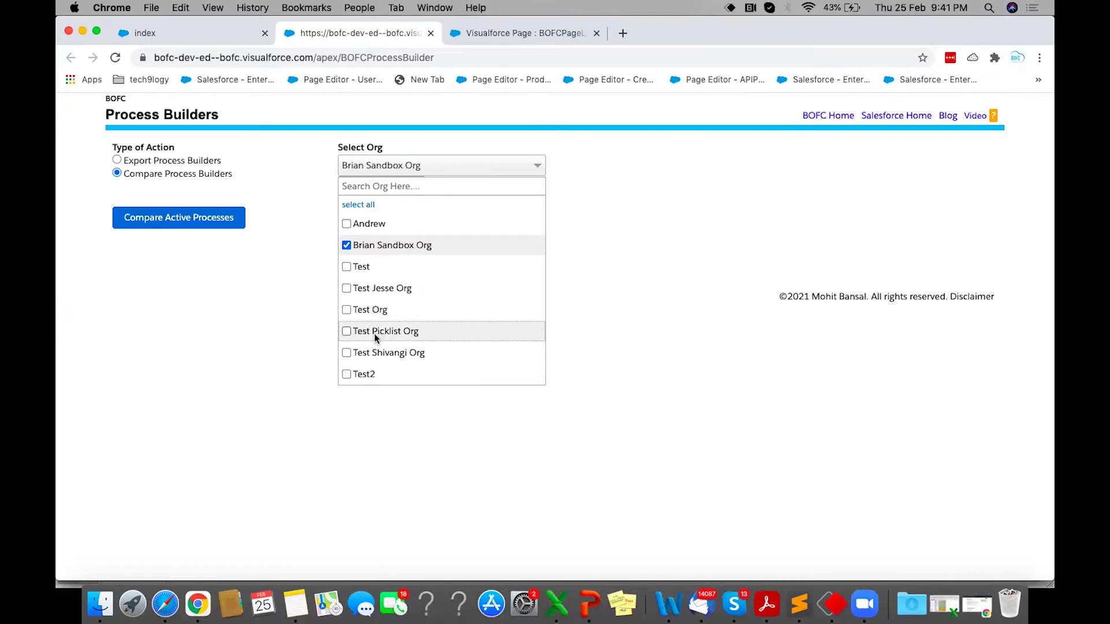
click(373, 351)
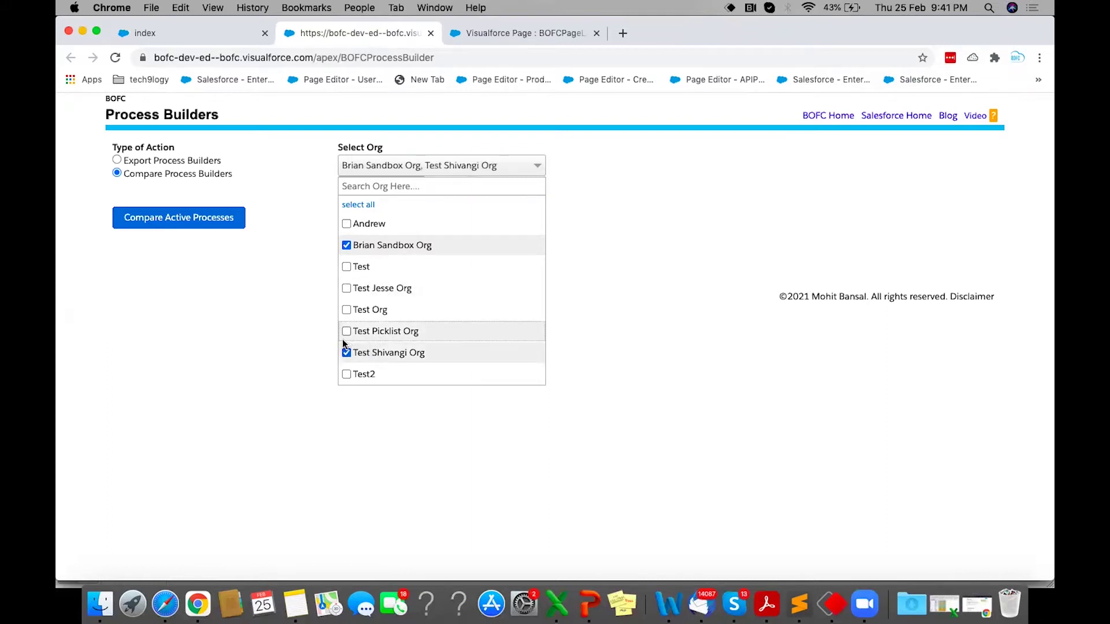
click(308, 310)
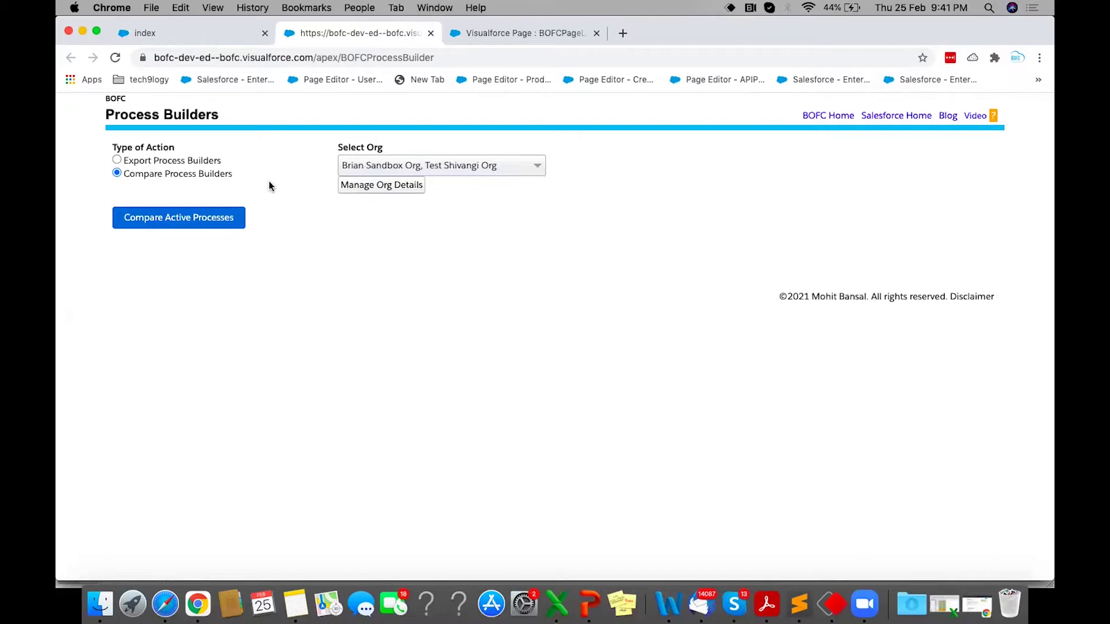
click(176, 218)
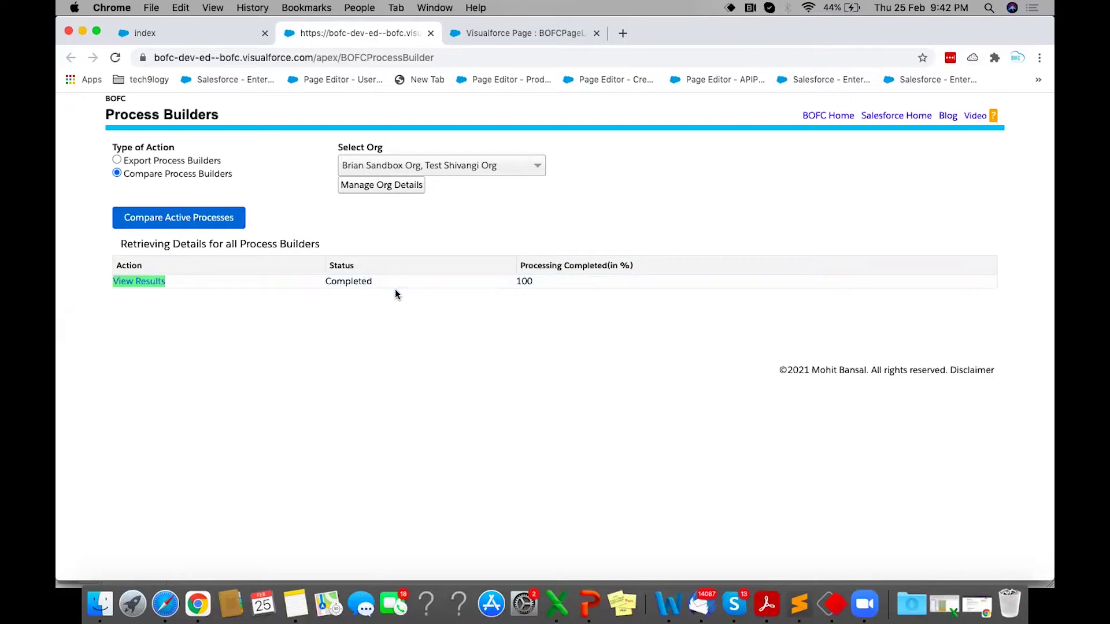
Step: Open the completed comparison's results and examine the processes listed under each org
click(133, 283)
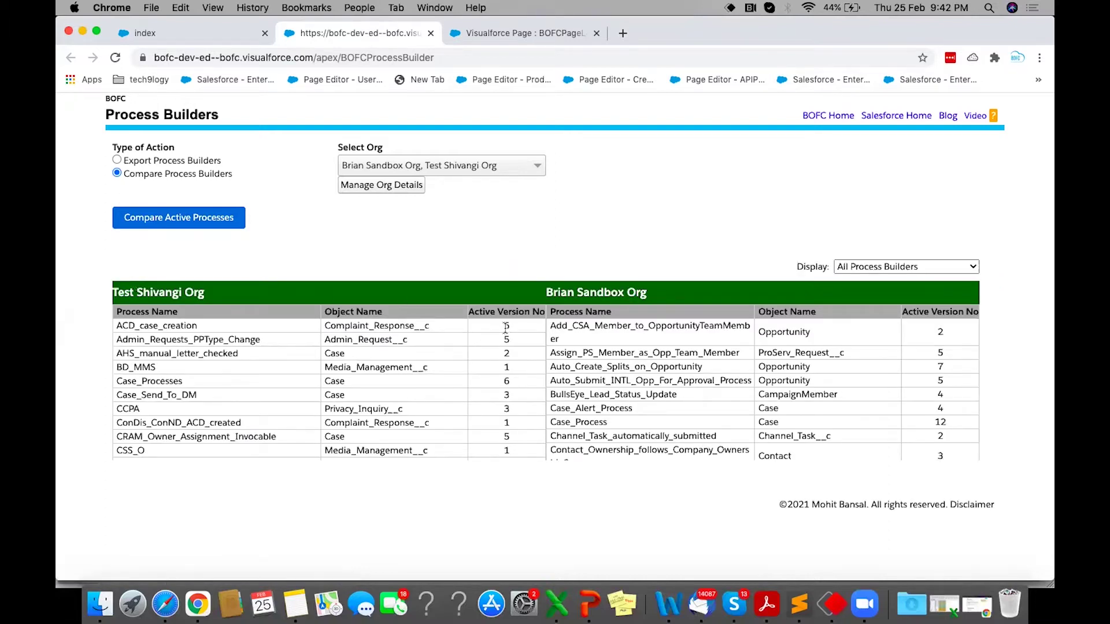
double_click(162, 292)
triple_click(163, 292)
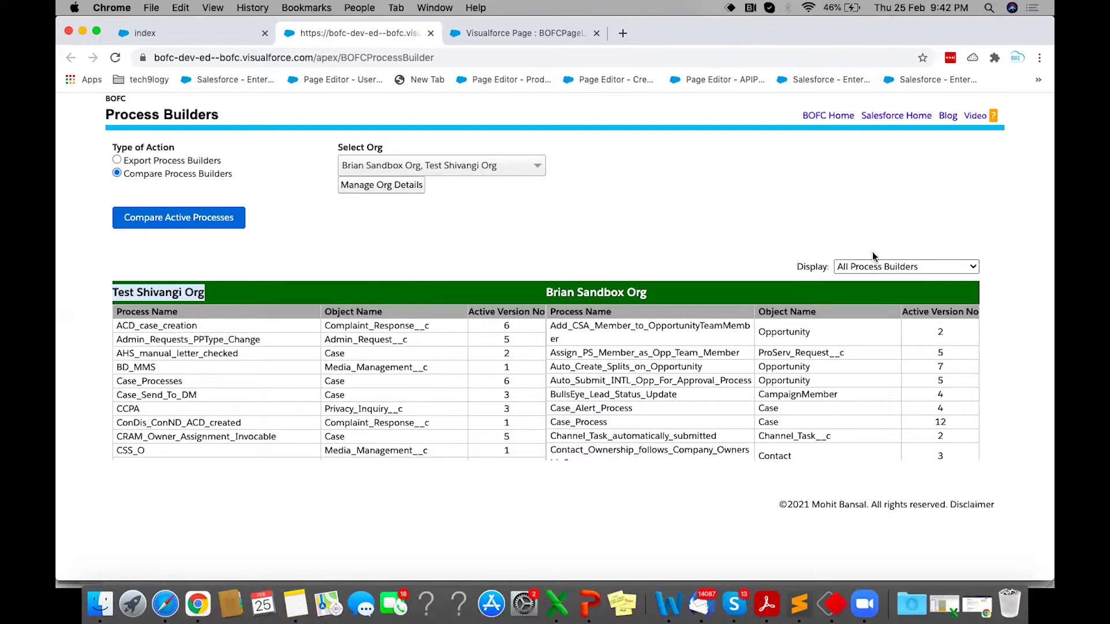
Step: Filter the comparison results to Common Process Builders
click(877, 267)
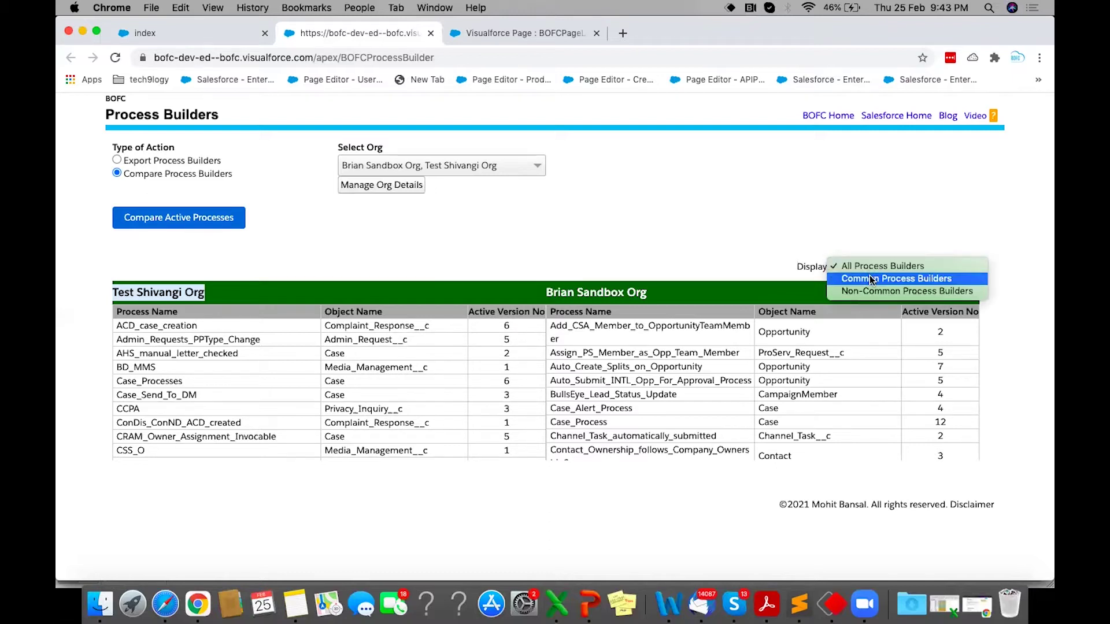
click(872, 279)
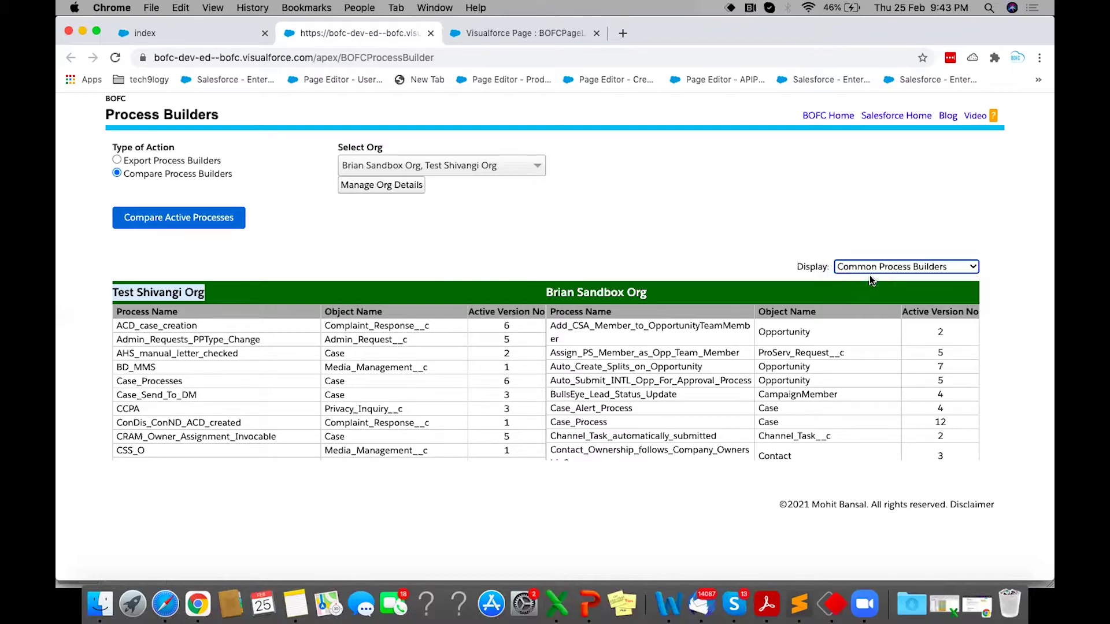
click(777, 251)
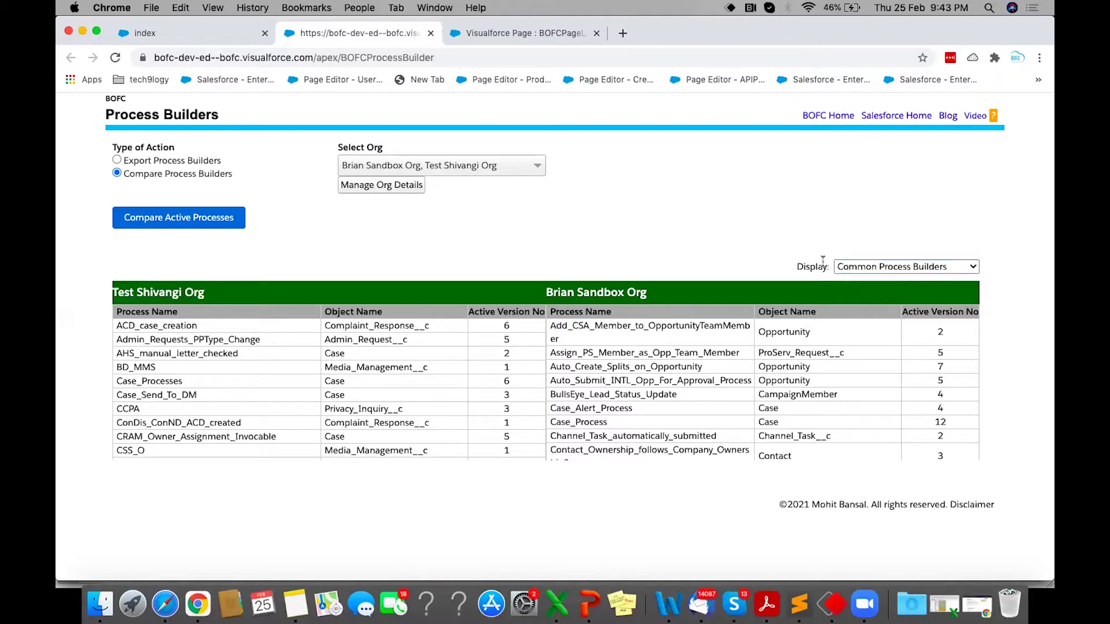
Step: Filter the results to Non-Common Process Builders and review the process names in both orgs' lists
click(860, 267)
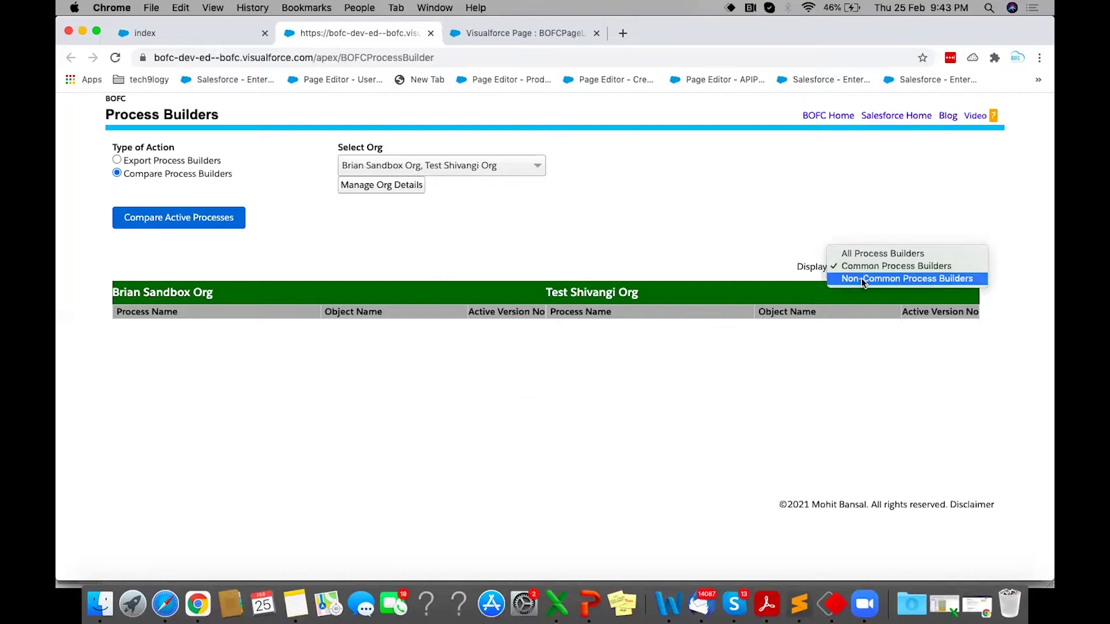
click(862, 278)
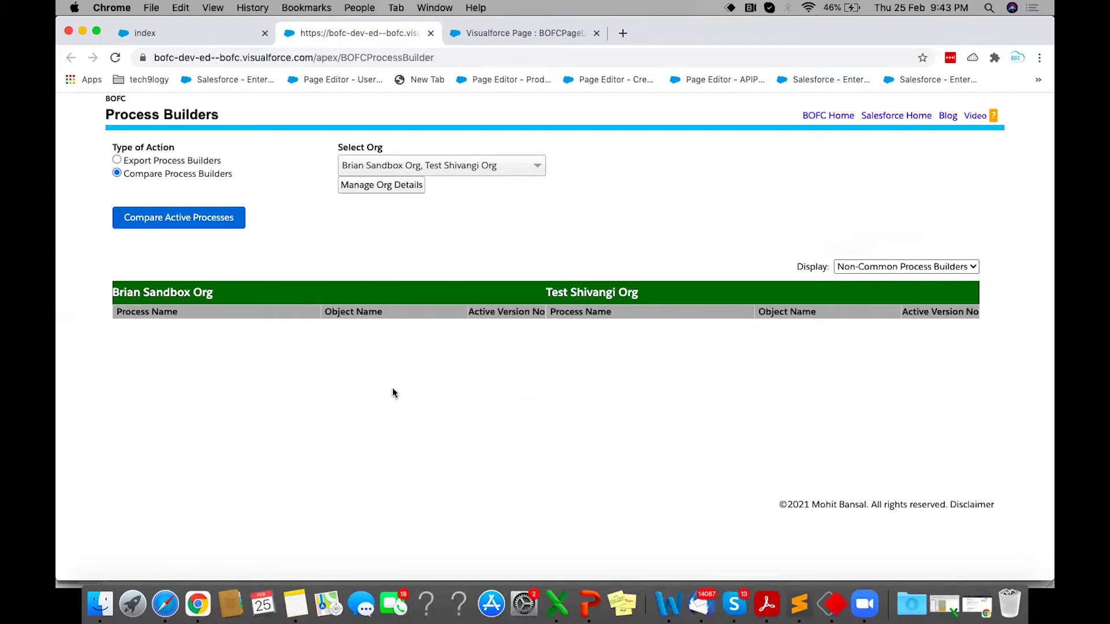
scroll(617, 362, down, 20)
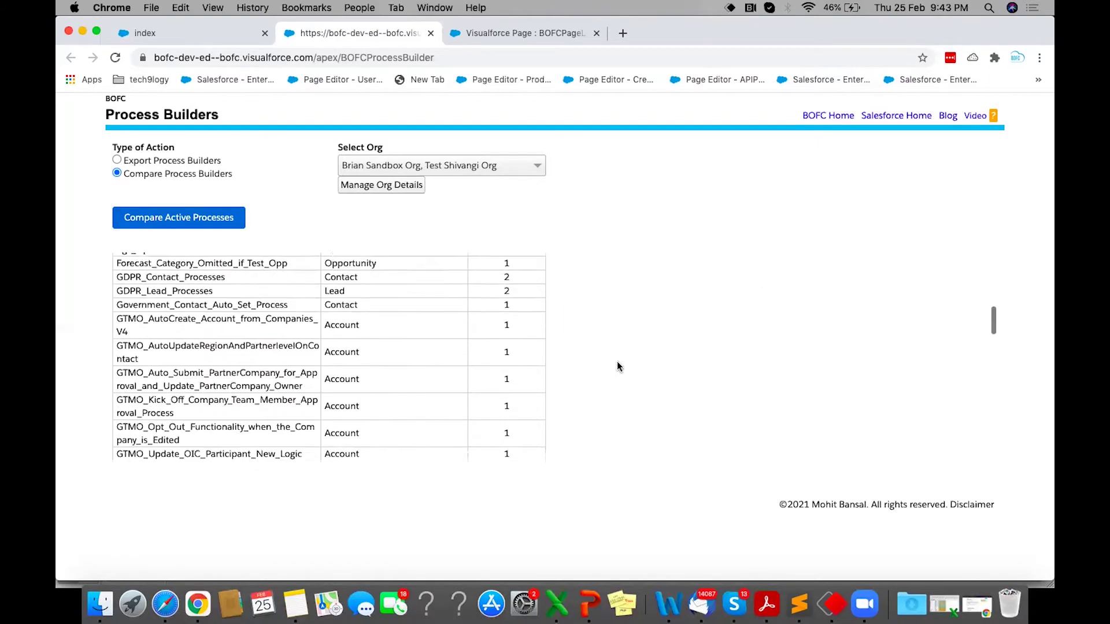
scroll(616, 362, up, 20)
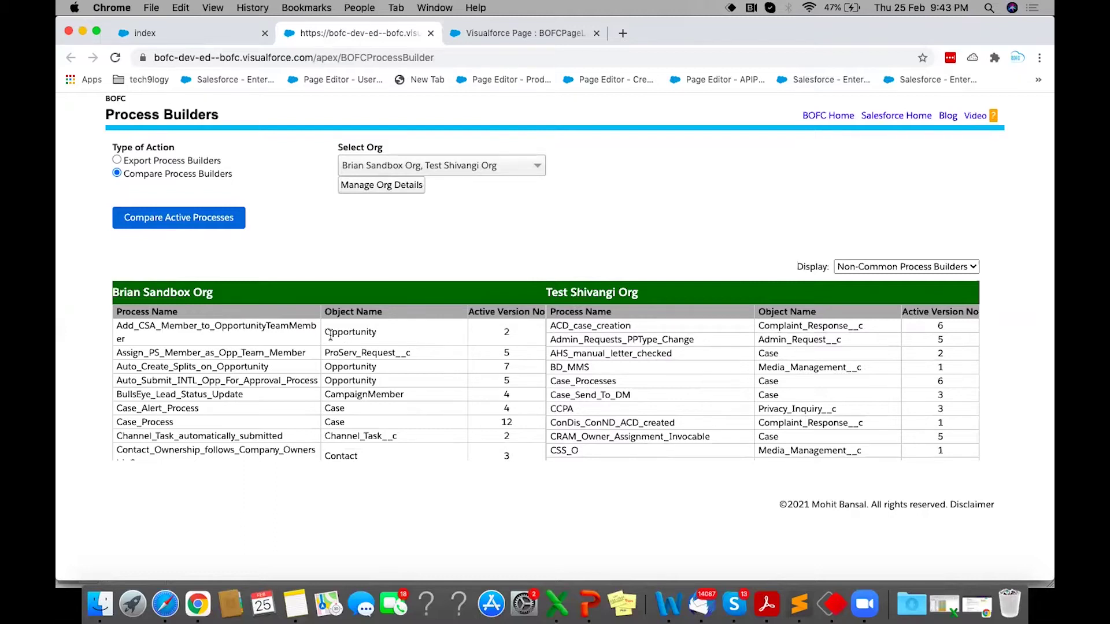
double_click(153, 325)
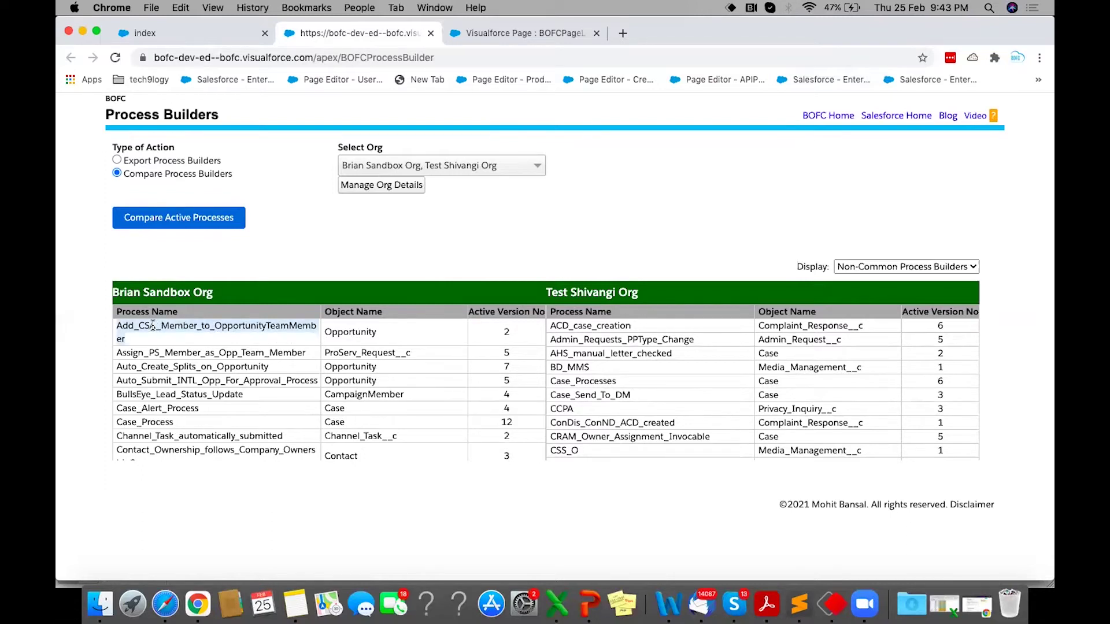
double_click(603, 326)
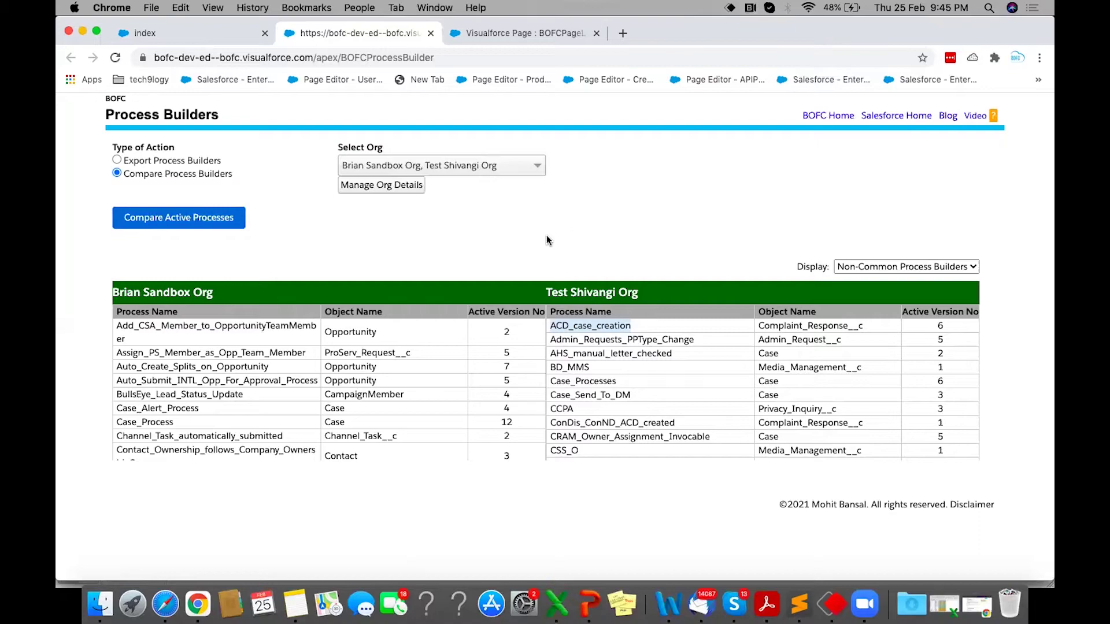
Step: Look over the home page's tool menus and highlight the "Validation Rules" comparison topic in the webinar agenda
click(220, 36)
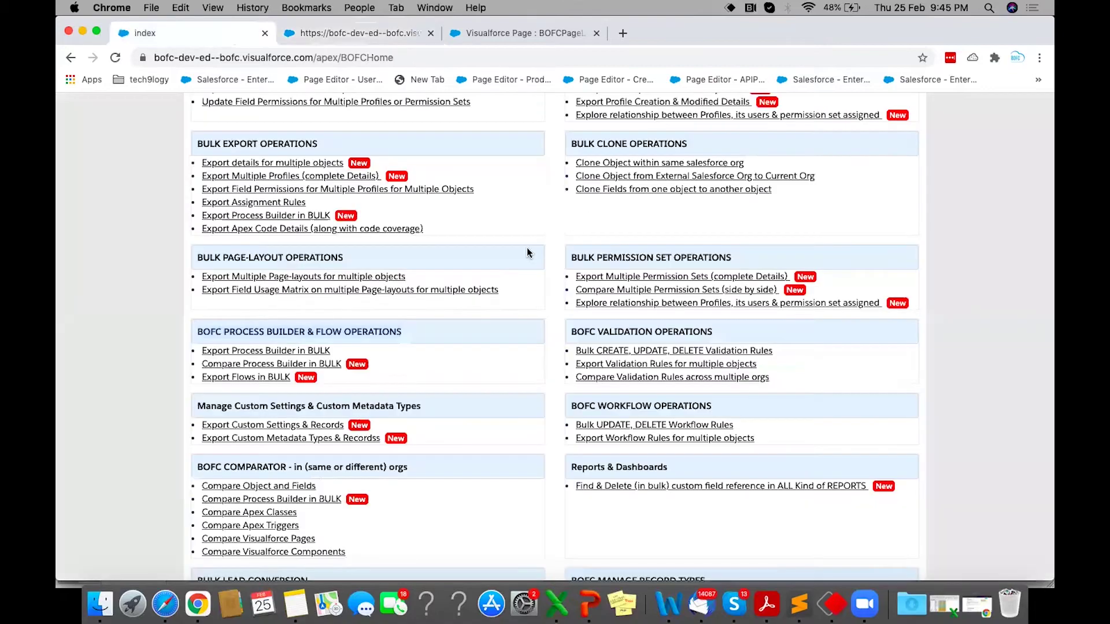
scroll(528, 252, up, 10)
mouse_move(878, 173)
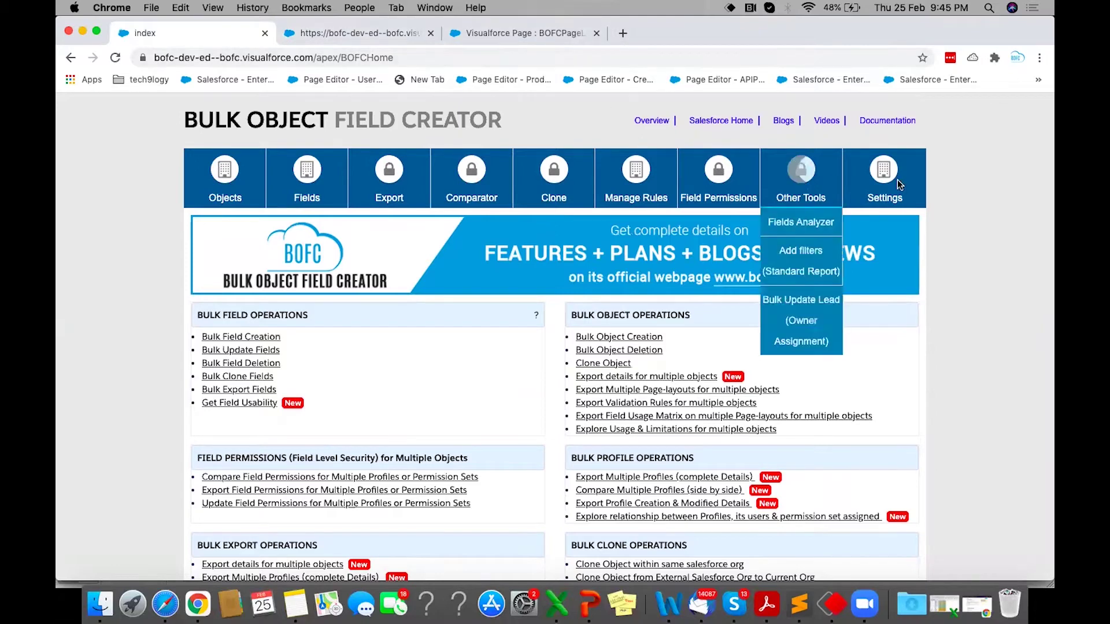
click(373, 40)
click(466, 35)
click(376, 40)
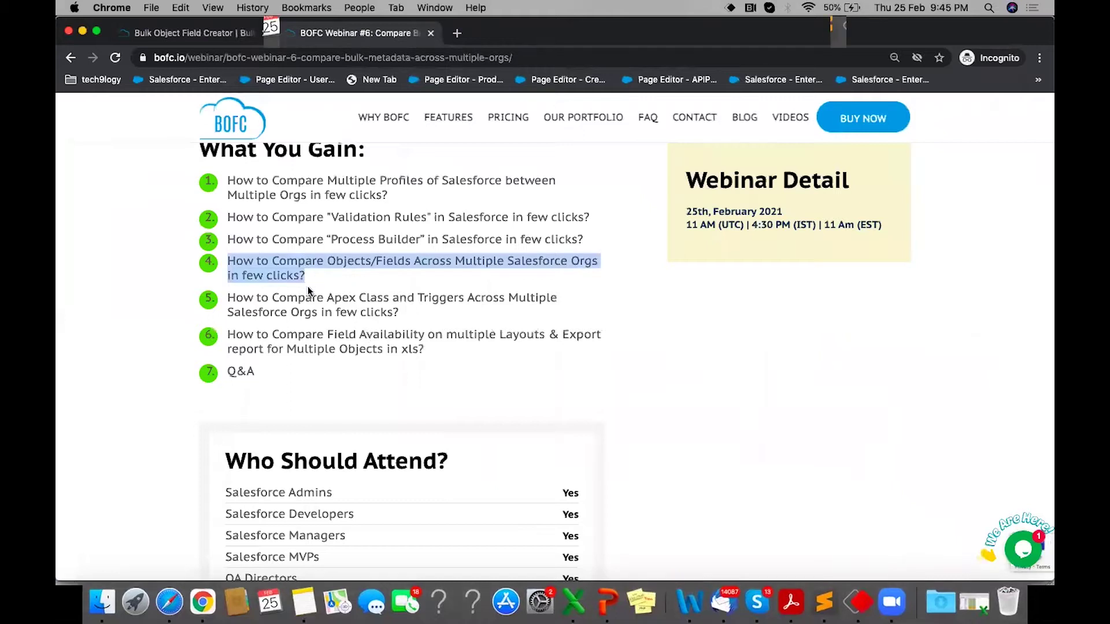
triple_click(349, 215)
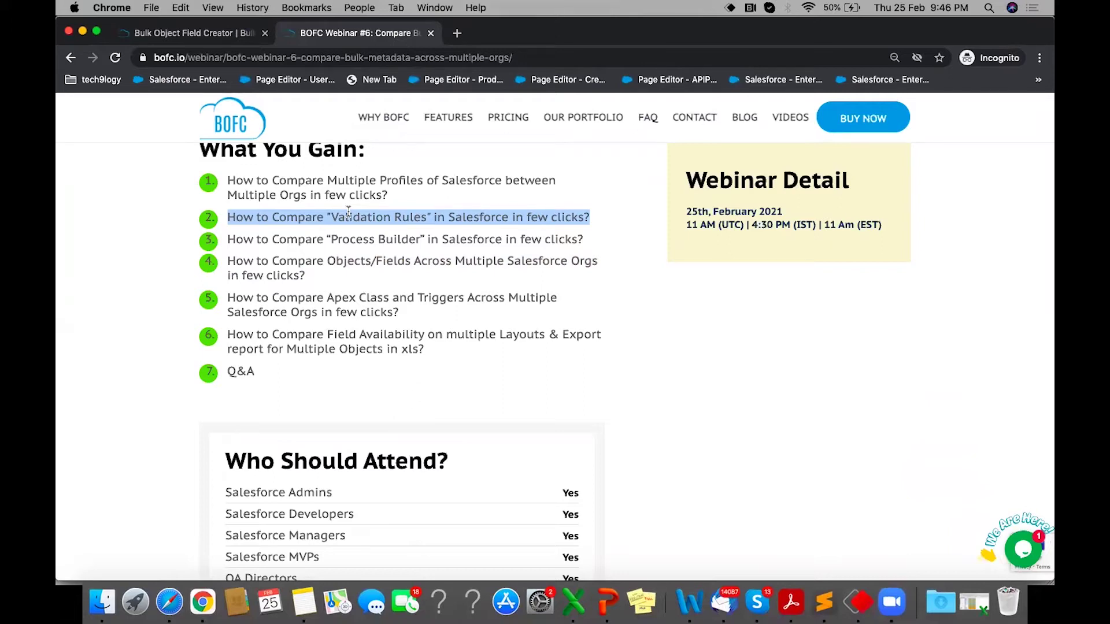
click(83, 31)
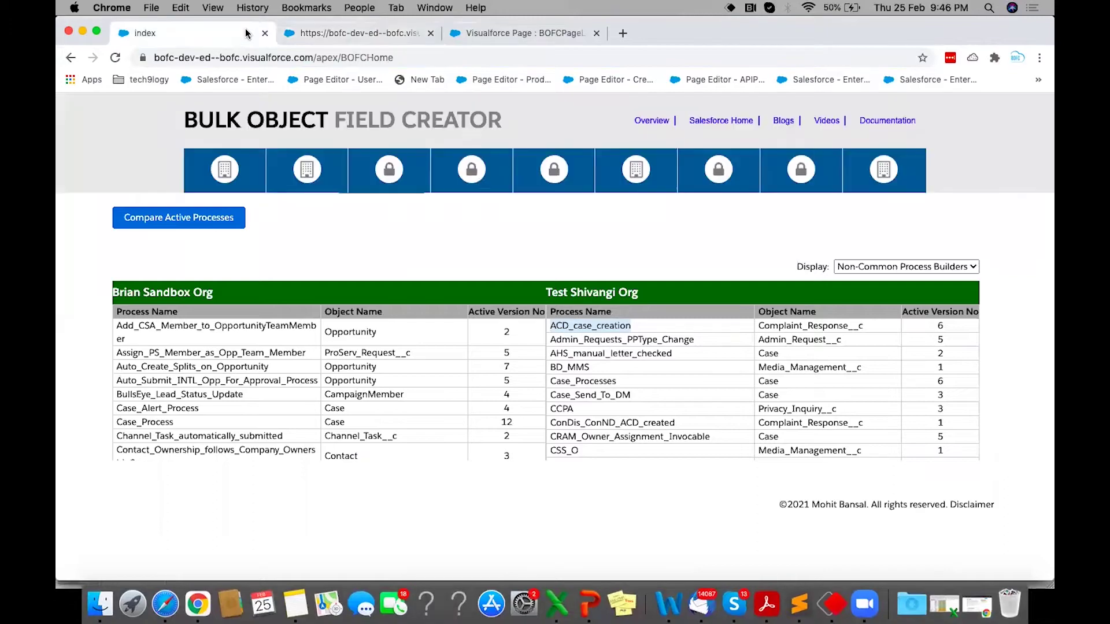
Step: Open the home page's tool for comparing validation rules and choose the Compare across Multiple Orgs operation
scroll(474, 339, down, 10)
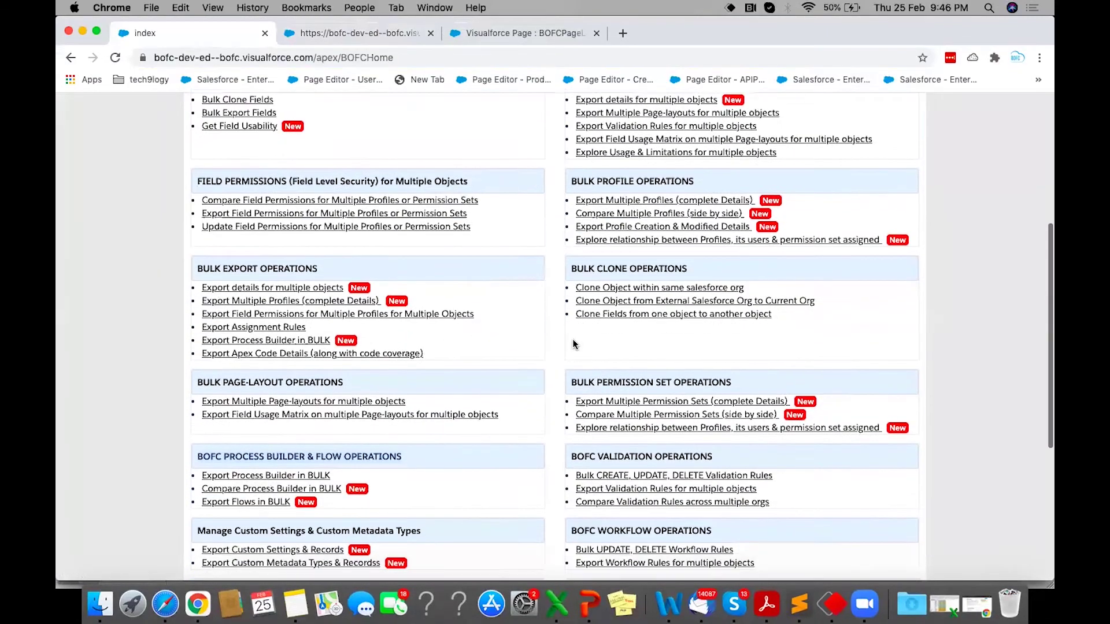
scroll(633, 375, down, 3)
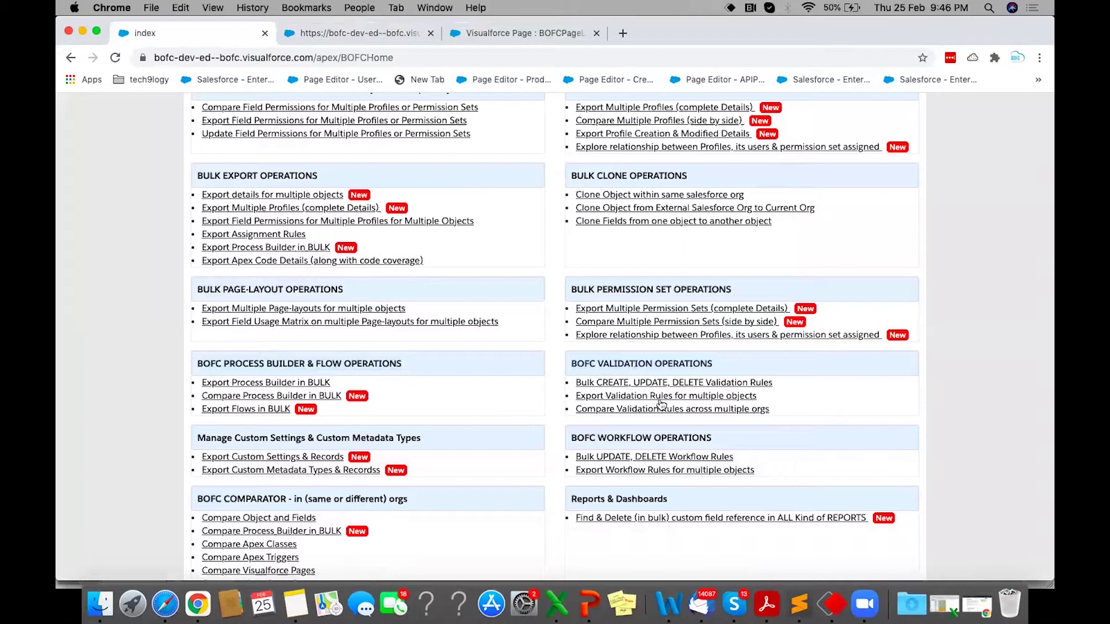
click(617, 410)
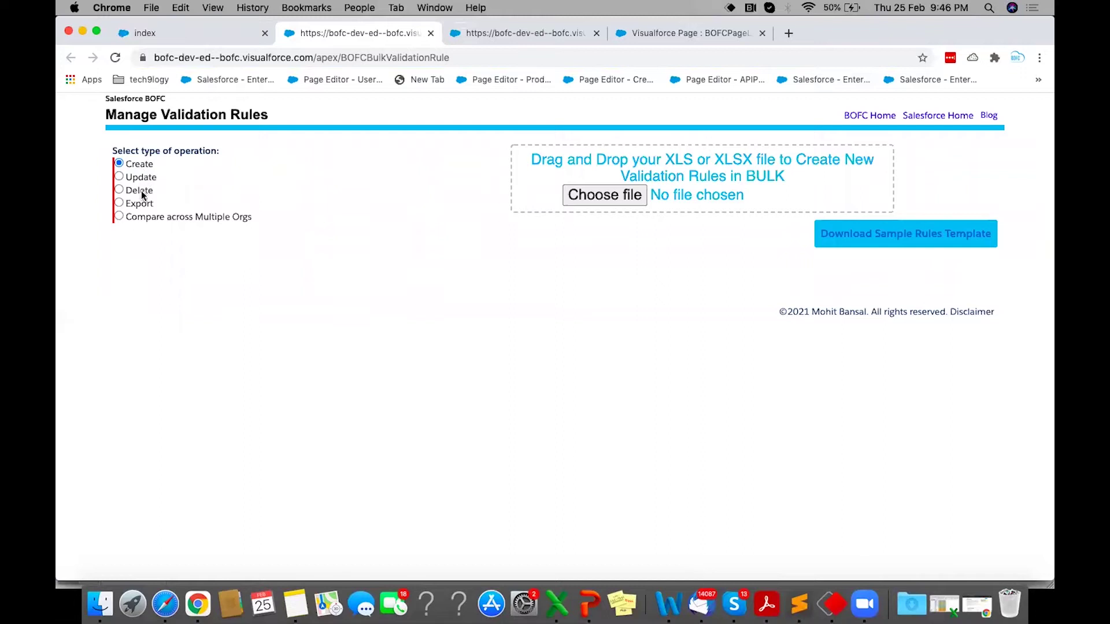
click(140, 216)
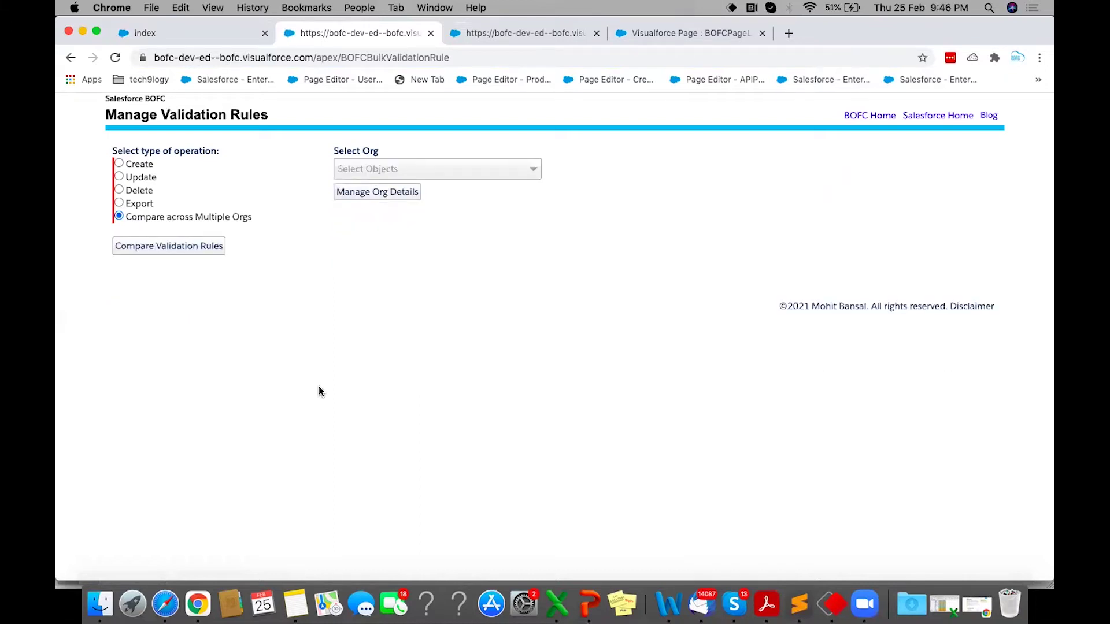
Step: Select Current_Org and the listed Sandbox Org as the two orgs for the validation rule comparison
click(496, 172)
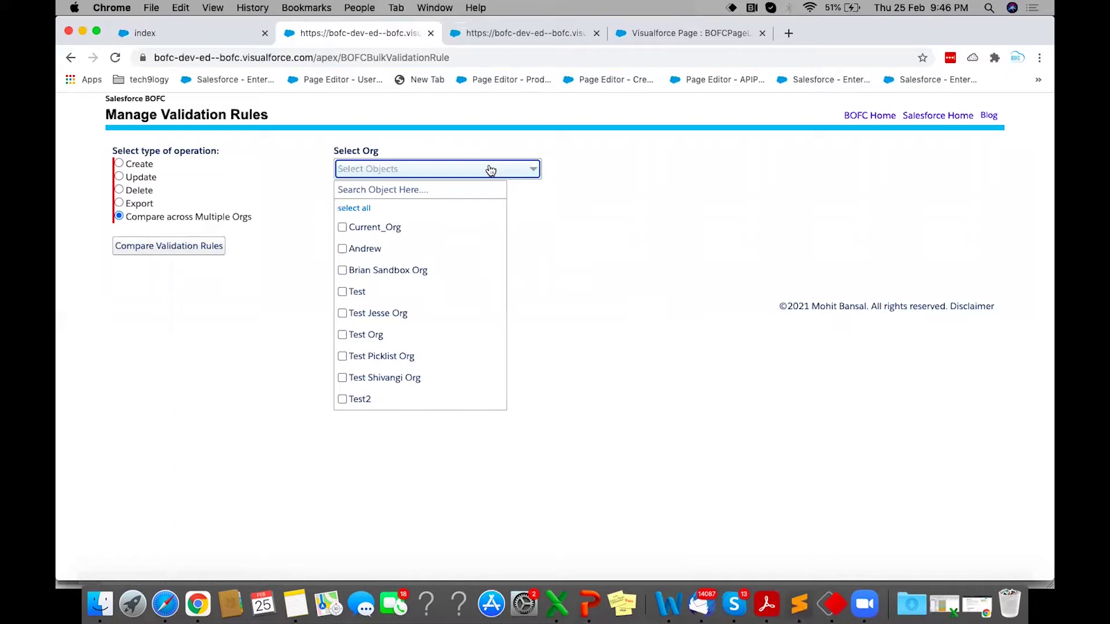
click(413, 233)
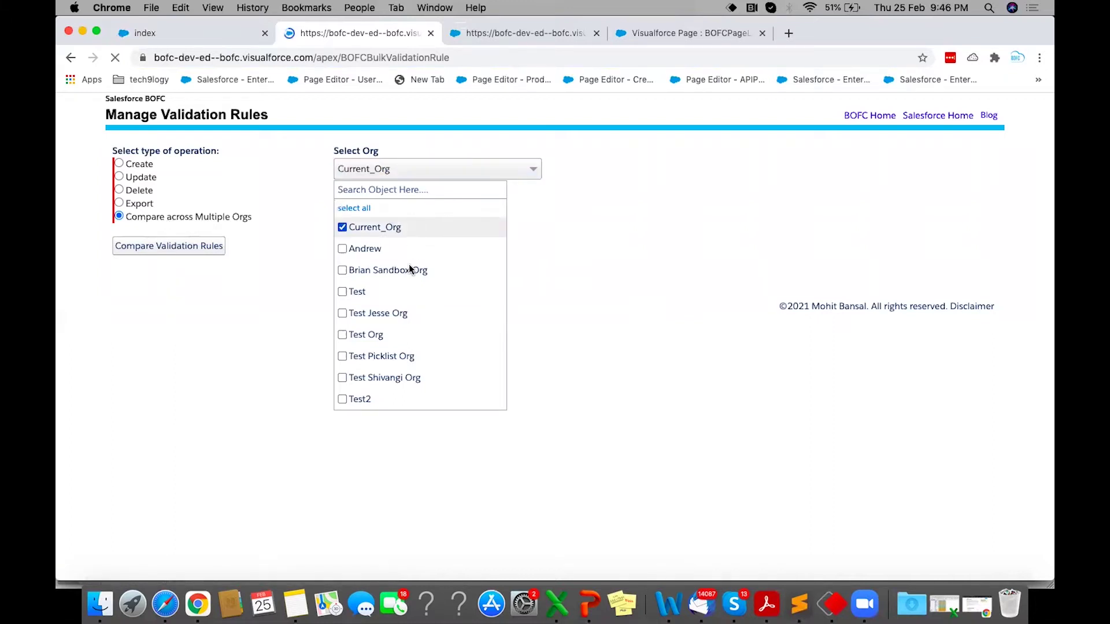
click(396, 179)
click(377, 269)
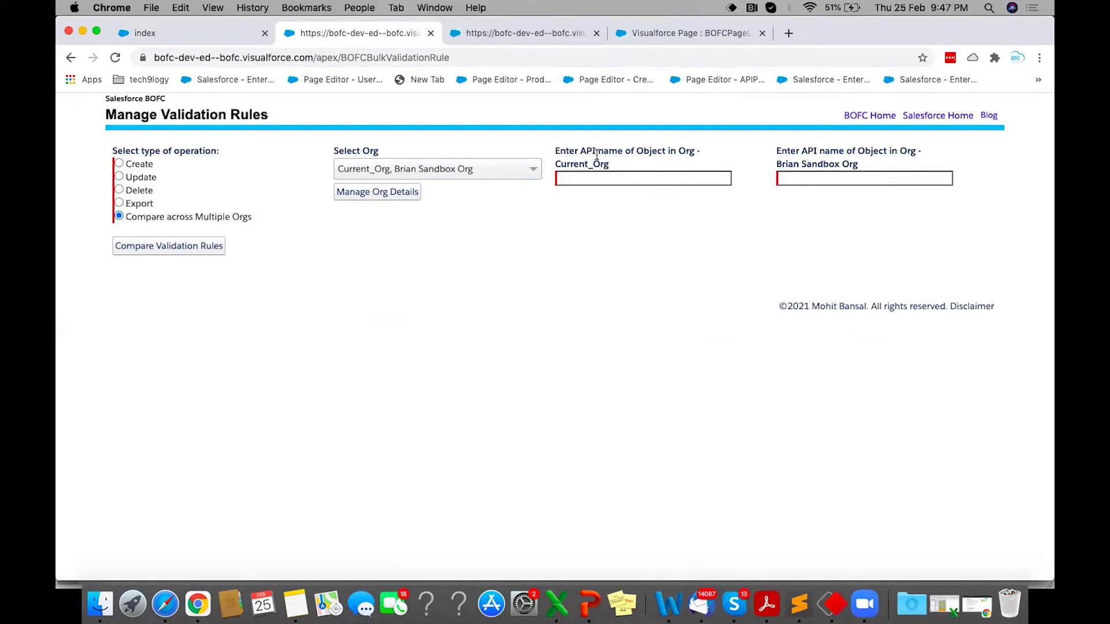
Step: Enter Account as the object API name for both orgs and run the validation rule comparison
double_click(576, 163)
click(572, 176)
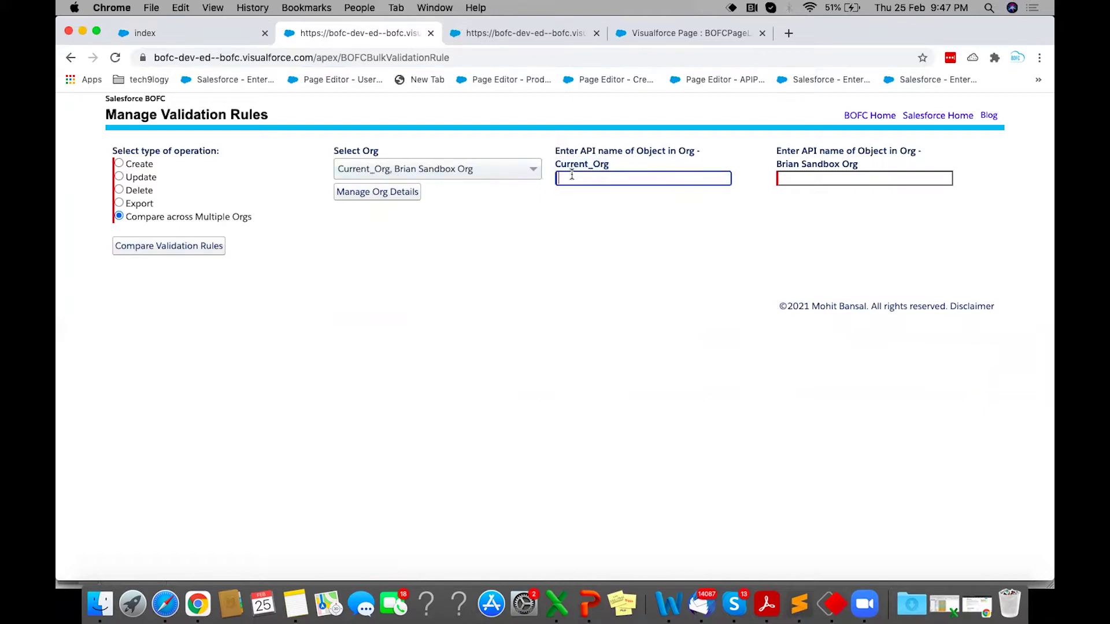
text(Account)
click(790, 178)
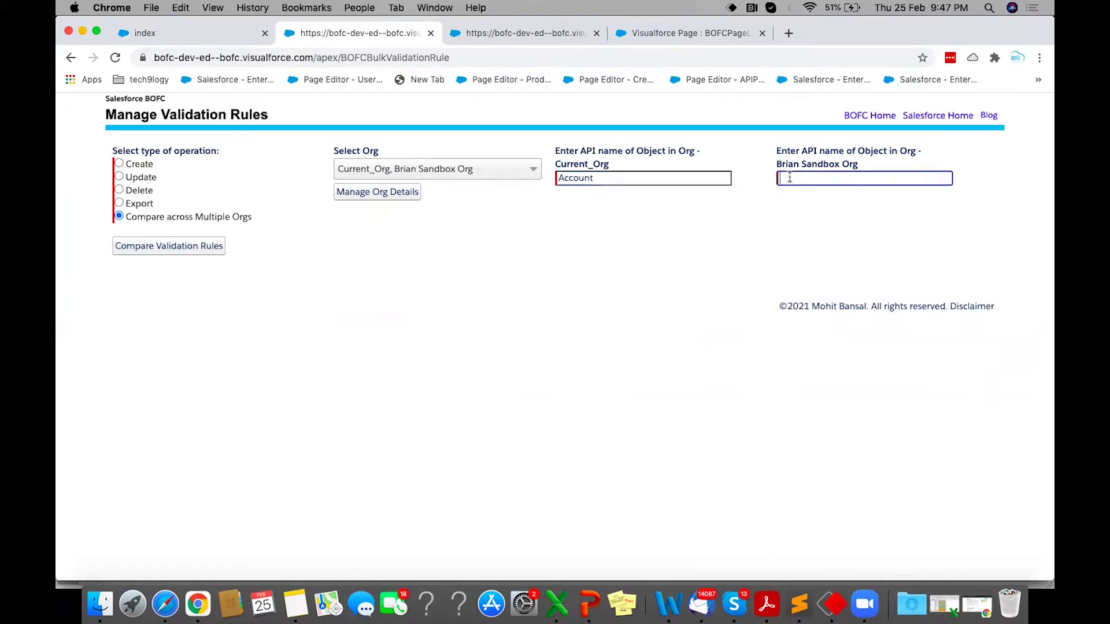
text(Account)
click(639, 216)
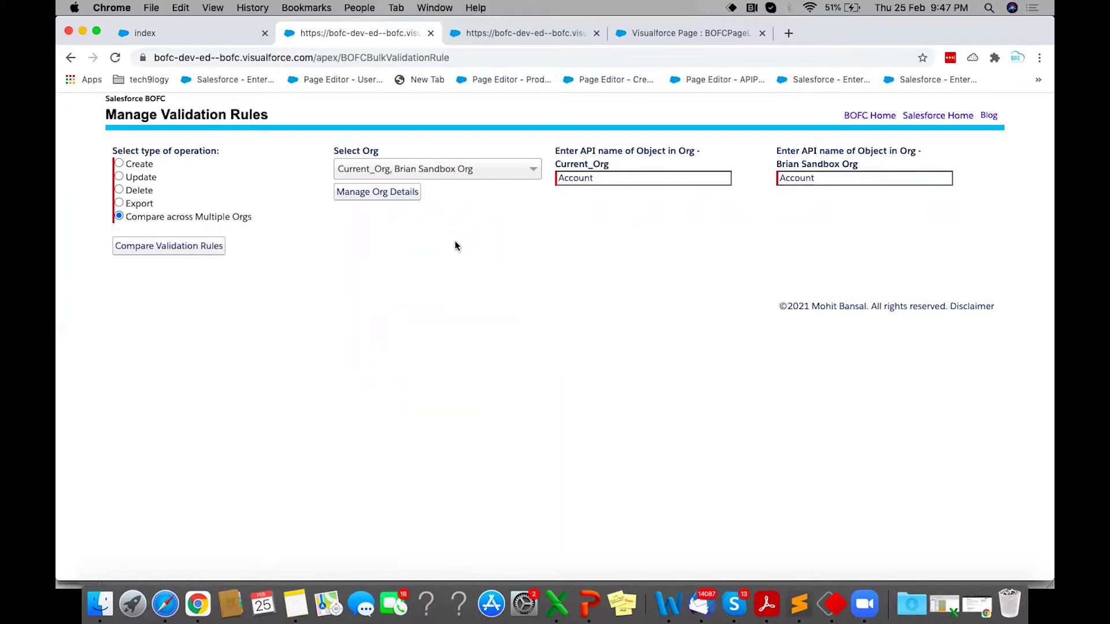
click(157, 247)
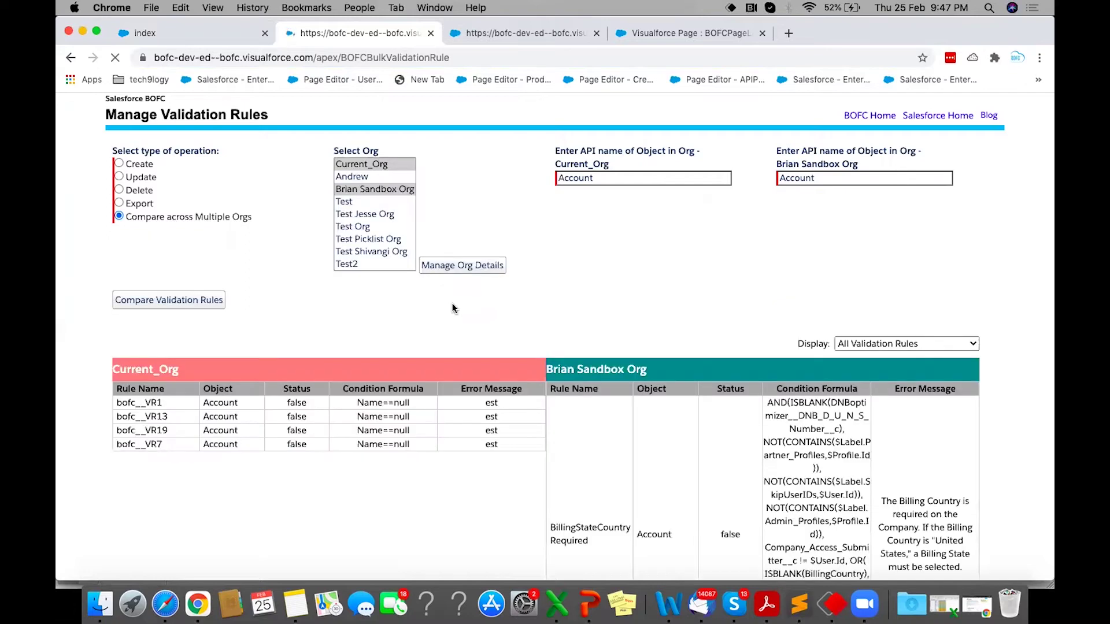
Step: Examine each org's Account validation rules, including rule names, statuses, condition formulas and error messages
scroll(452, 303, down, 3)
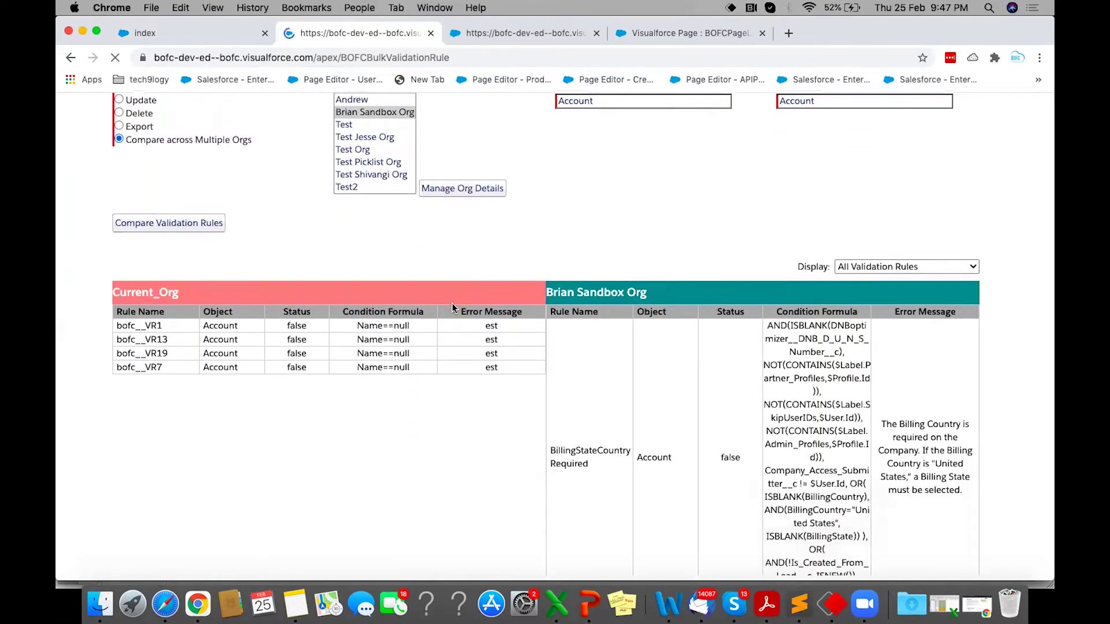
scroll(440, 302, up, 2)
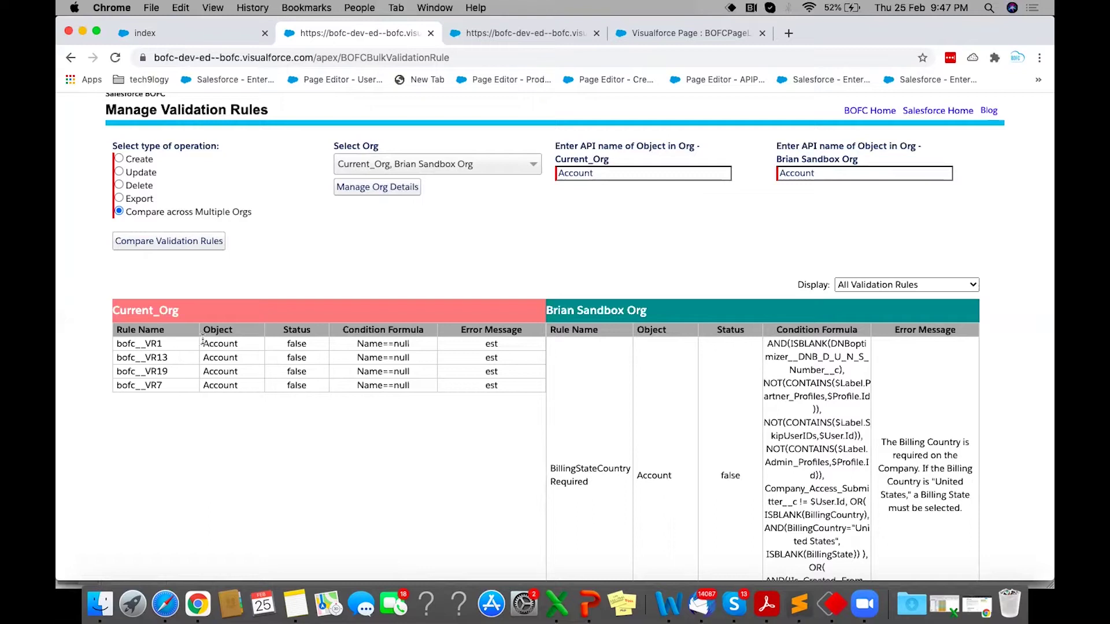
double_click(154, 345)
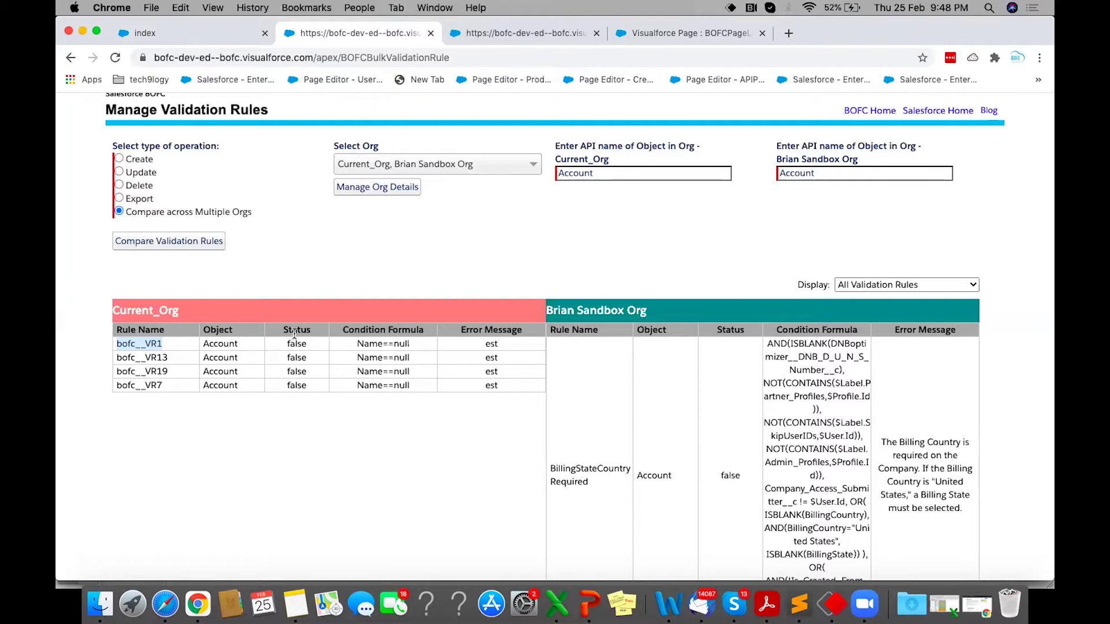
double_click(369, 333)
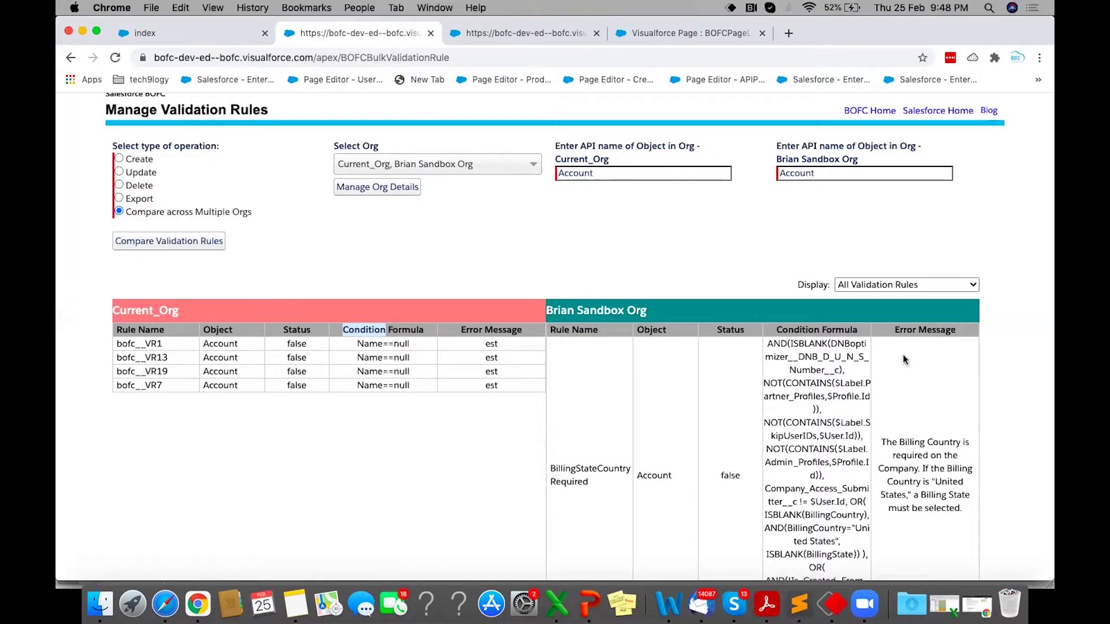
scroll(905, 359, down, 15)
scroll(903, 356, down, 15)
scroll(904, 355, down, 15)
scroll(903, 355, up, 20)
Step: Check the display filter options for the comparison results and keep All Validation Rules selected
click(865, 290)
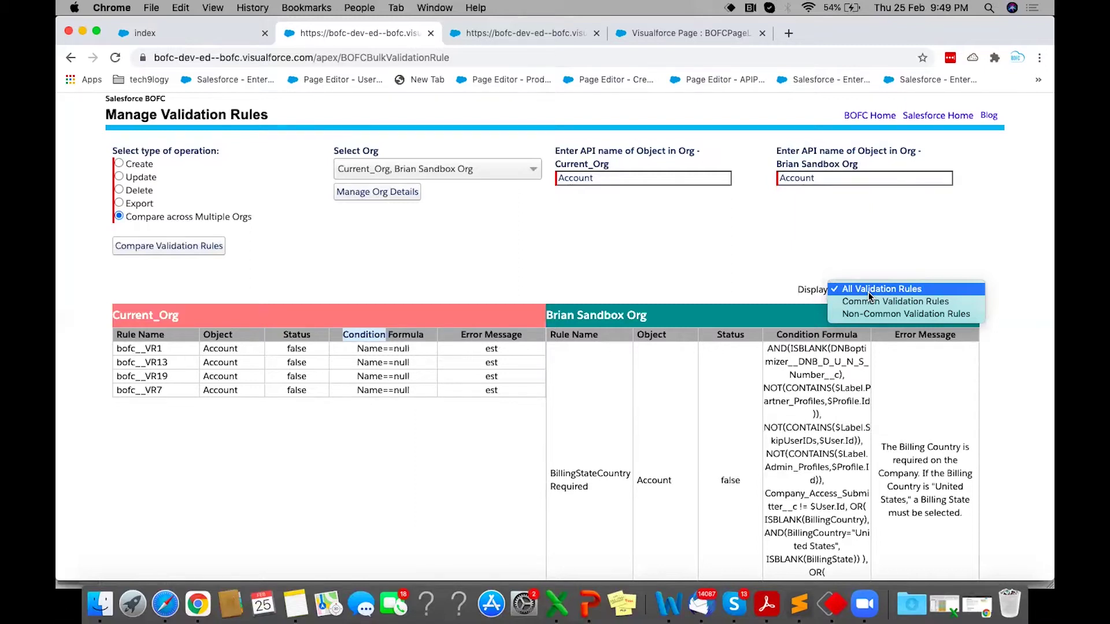
click(780, 270)
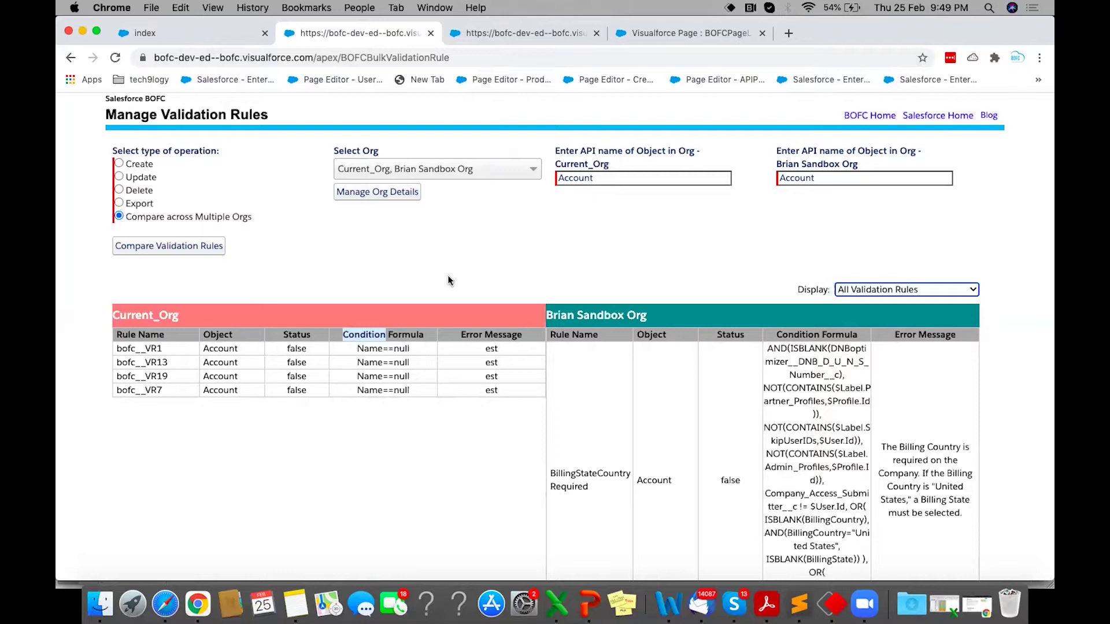
click(411, 335)
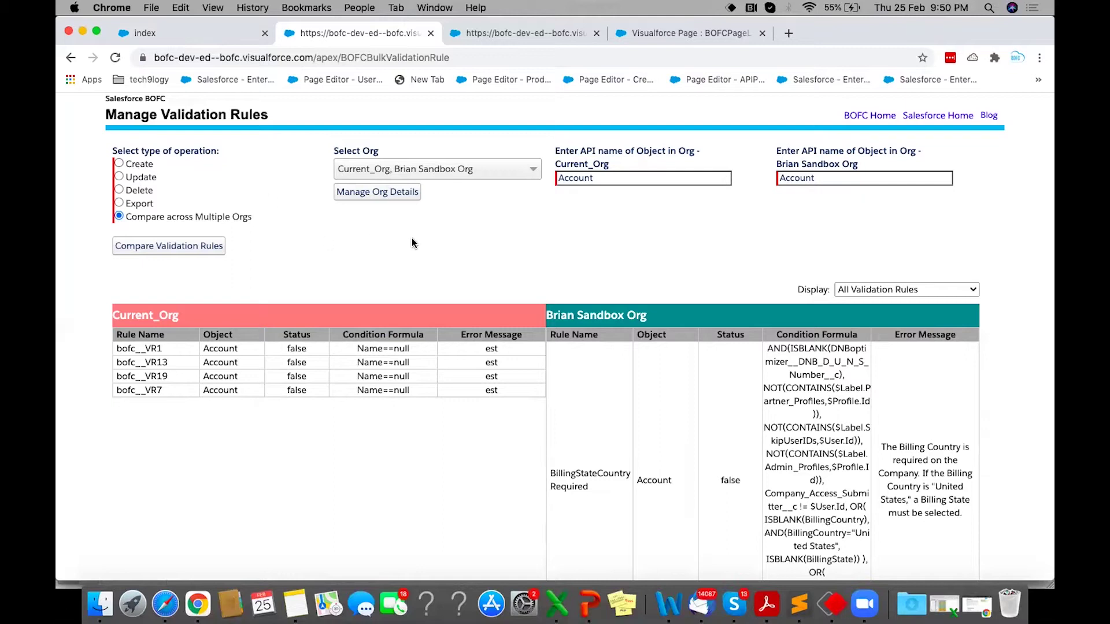
Step: Switch to the webinar agenda page and highlight the topic on comparing Apex Class and Triggers across orgs
click(976, 607)
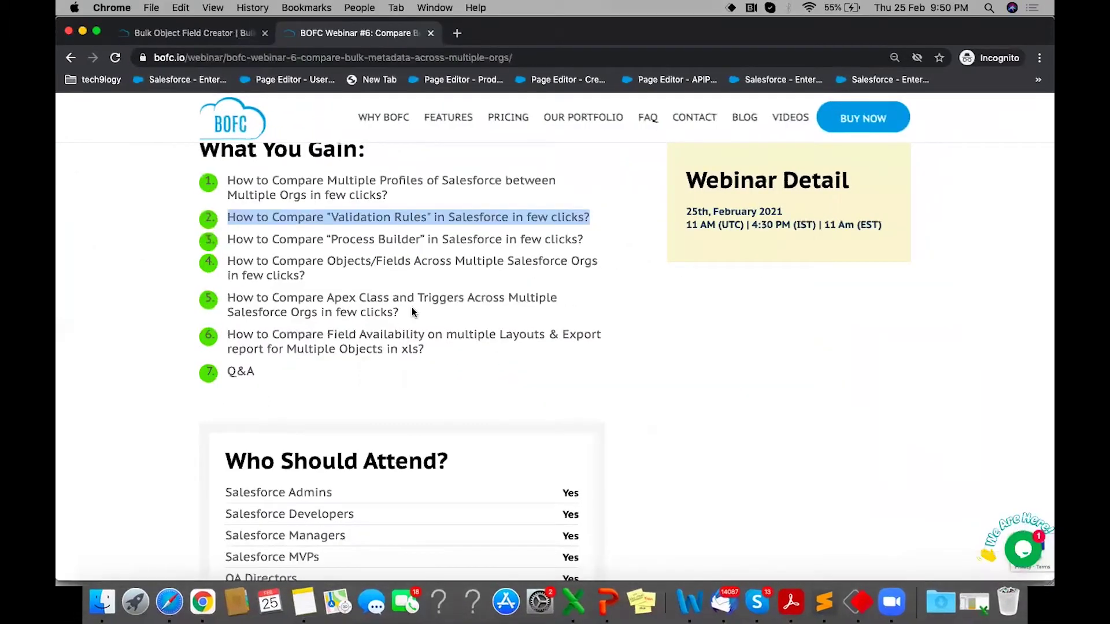
triple_click(359, 303)
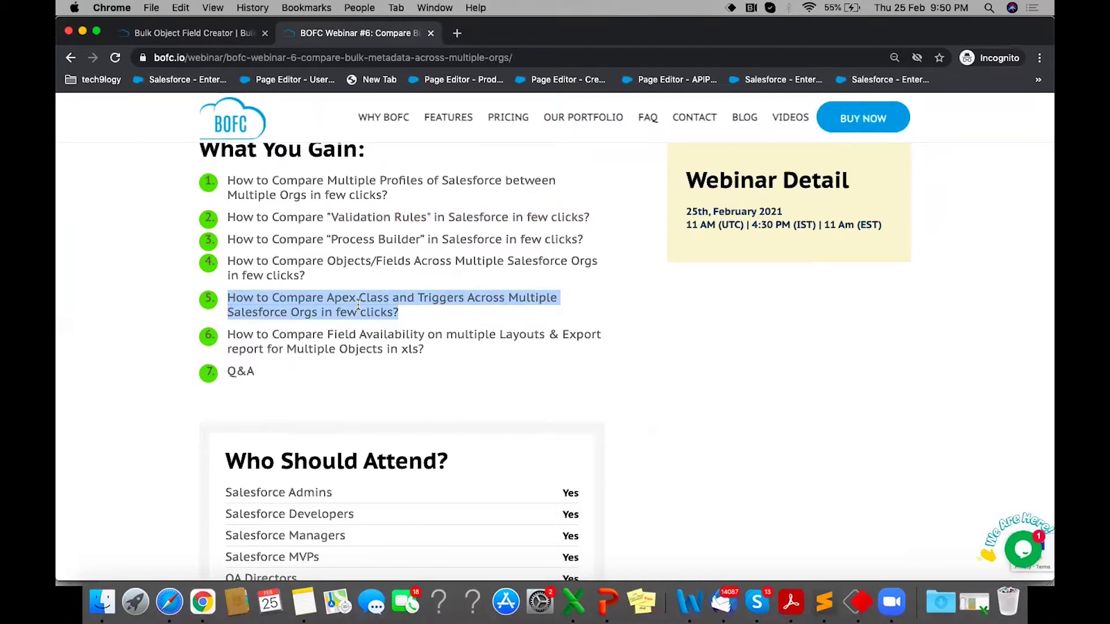
click(83, 31)
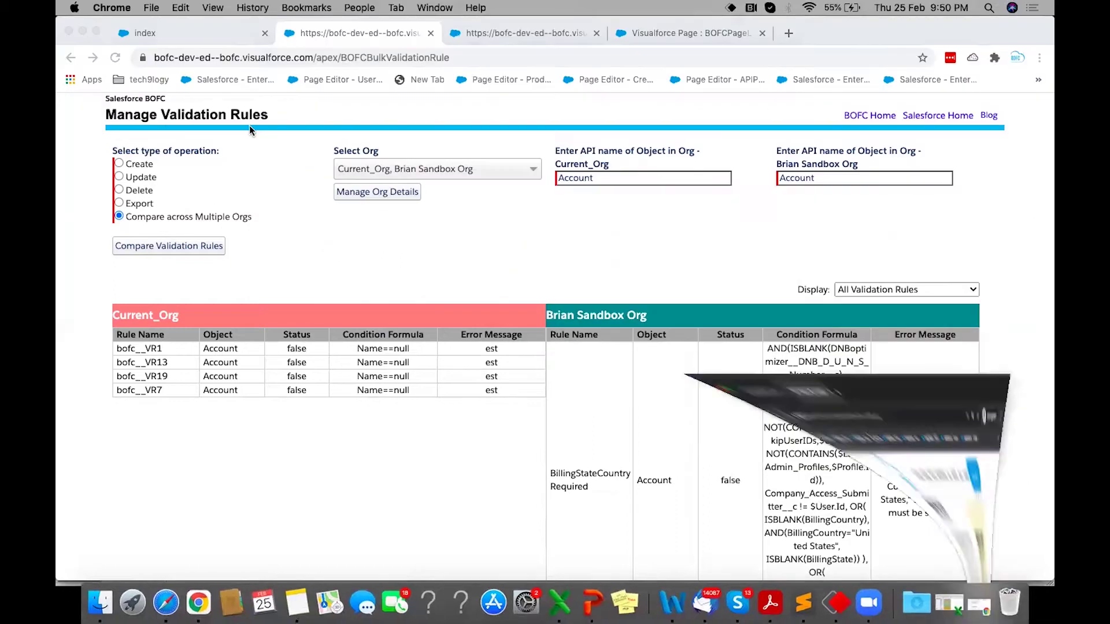
Step: Return to the home page and open Compare Apex Classes from the BOFC Comparator section
click(223, 35)
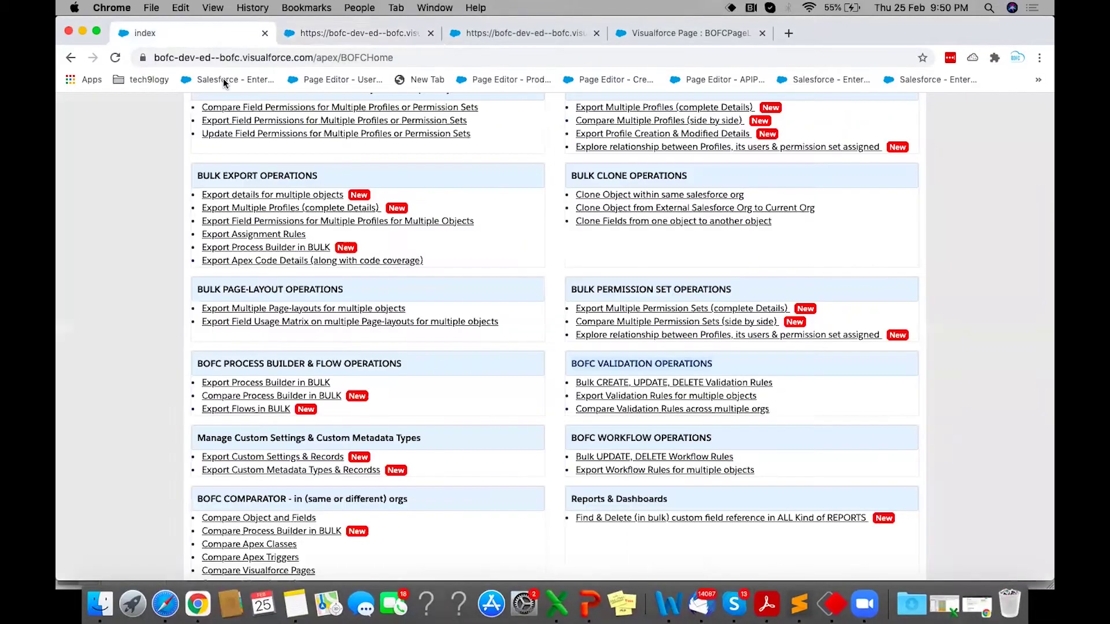
scroll(153, 266, up, 7)
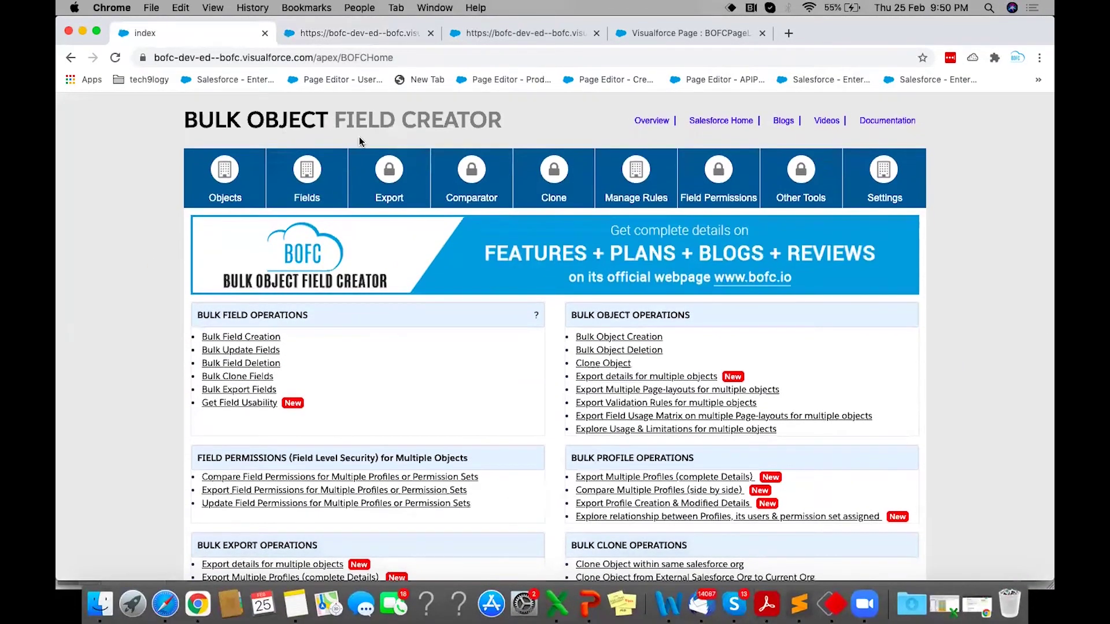
scroll(331, 355, down, 10)
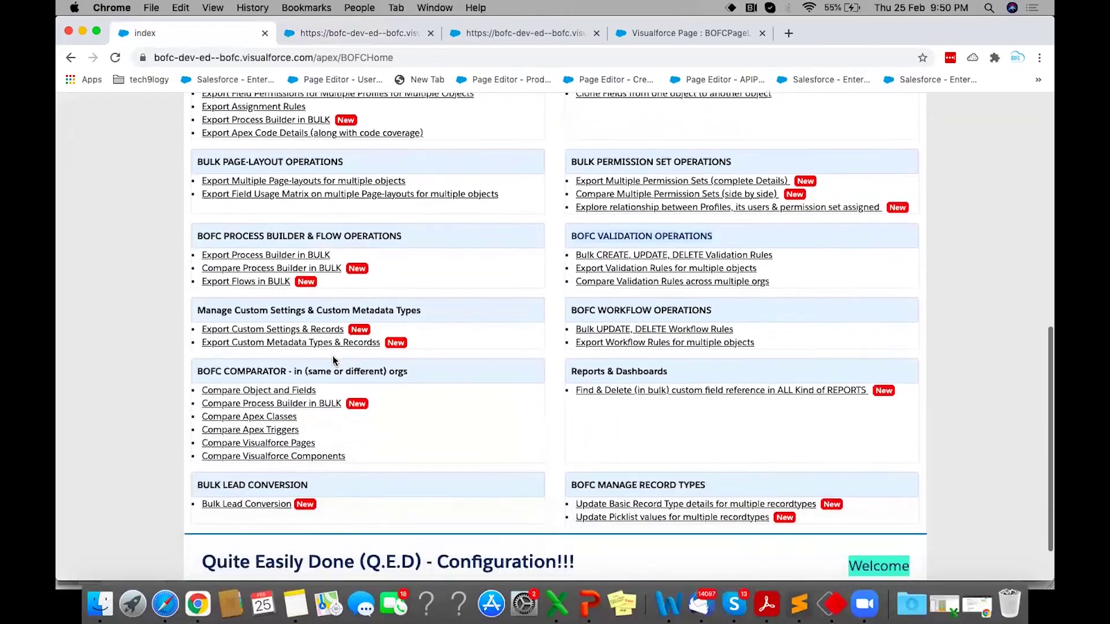
scroll(332, 360, down, 2)
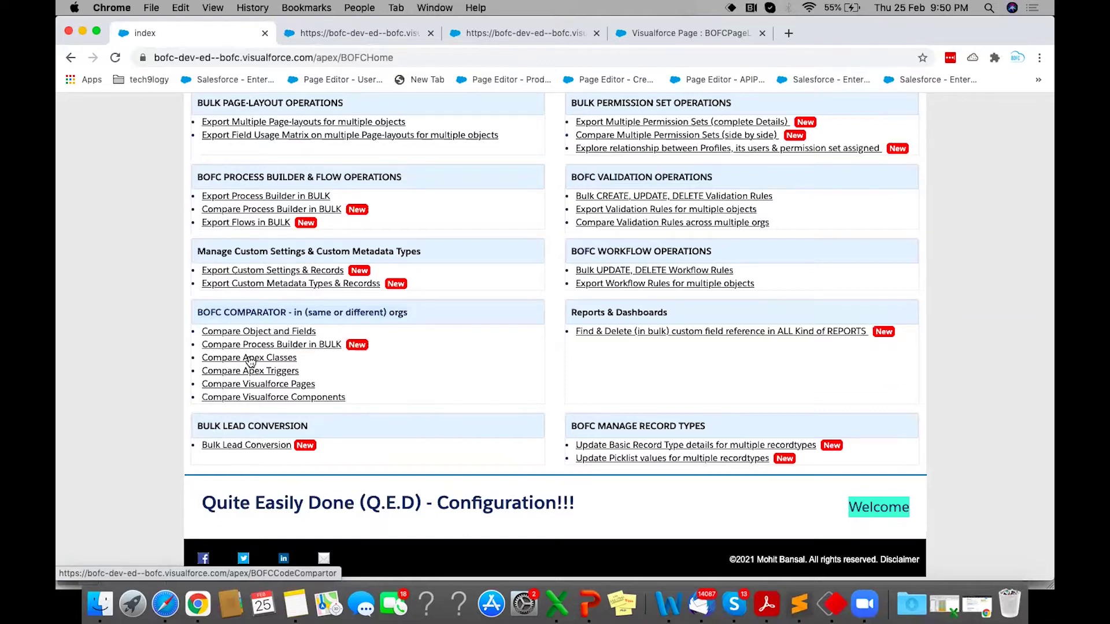
click(249, 359)
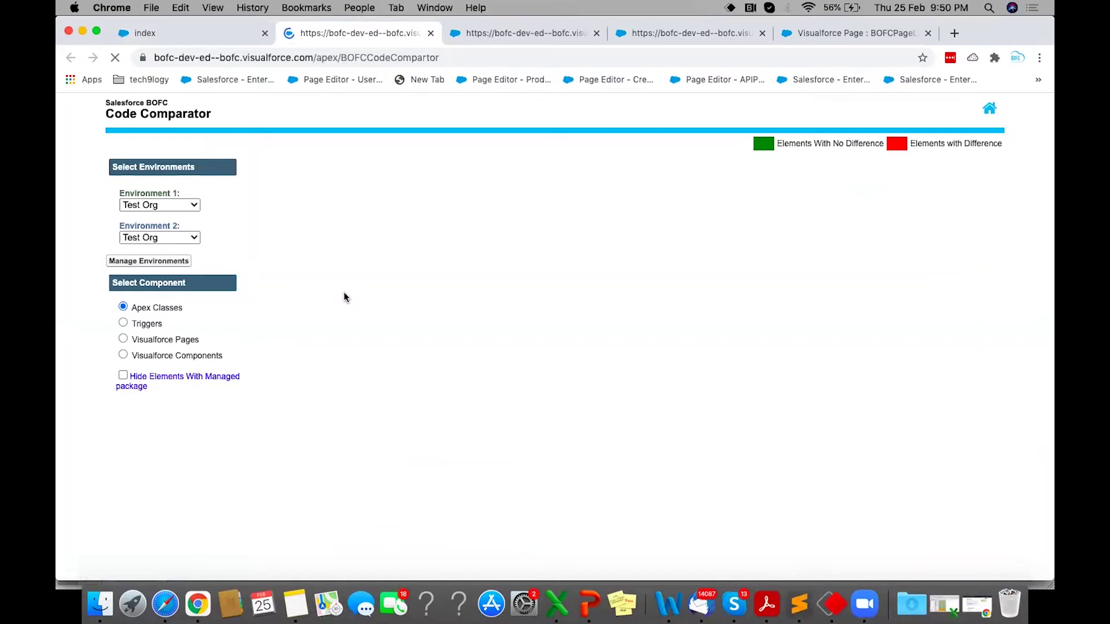
Step: Keep Test Org as Environment 1 and try to retrieve the Apex Classes of both environments
click(171, 210)
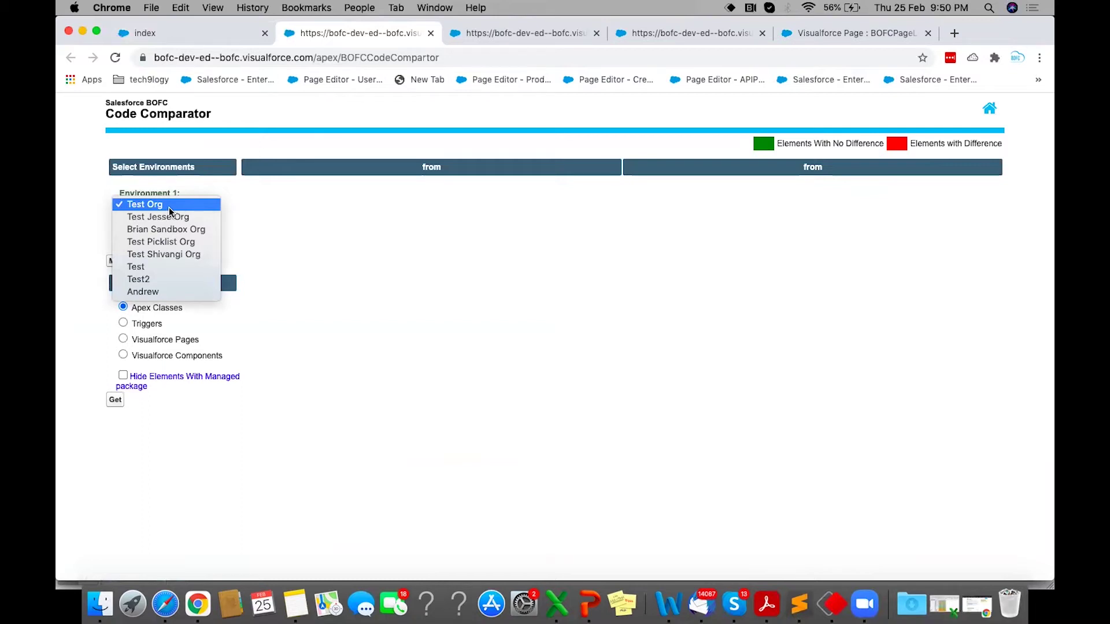
click(169, 205)
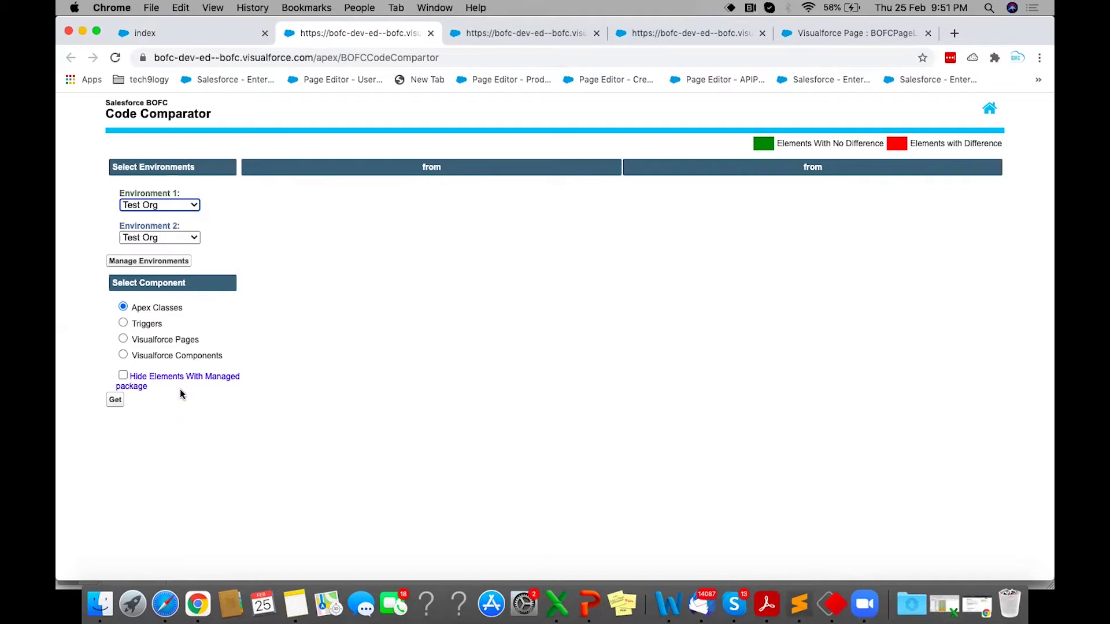
click(115, 399)
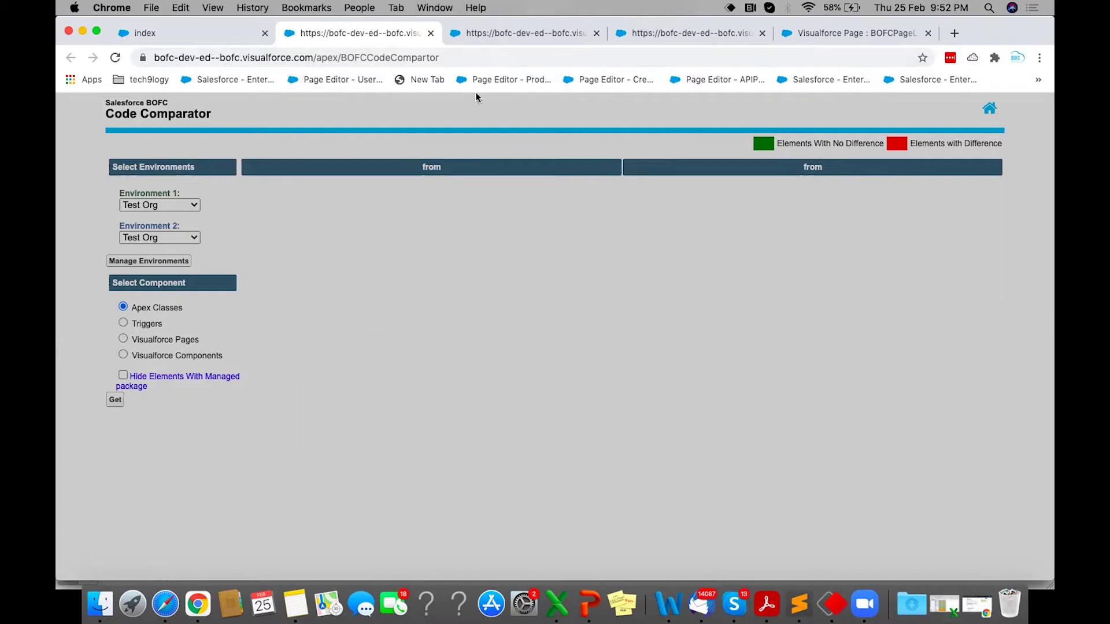
Step: Reload the Code Comparator page and retrieve the Apex Classes with Test Org as both environments
click(264, 57)
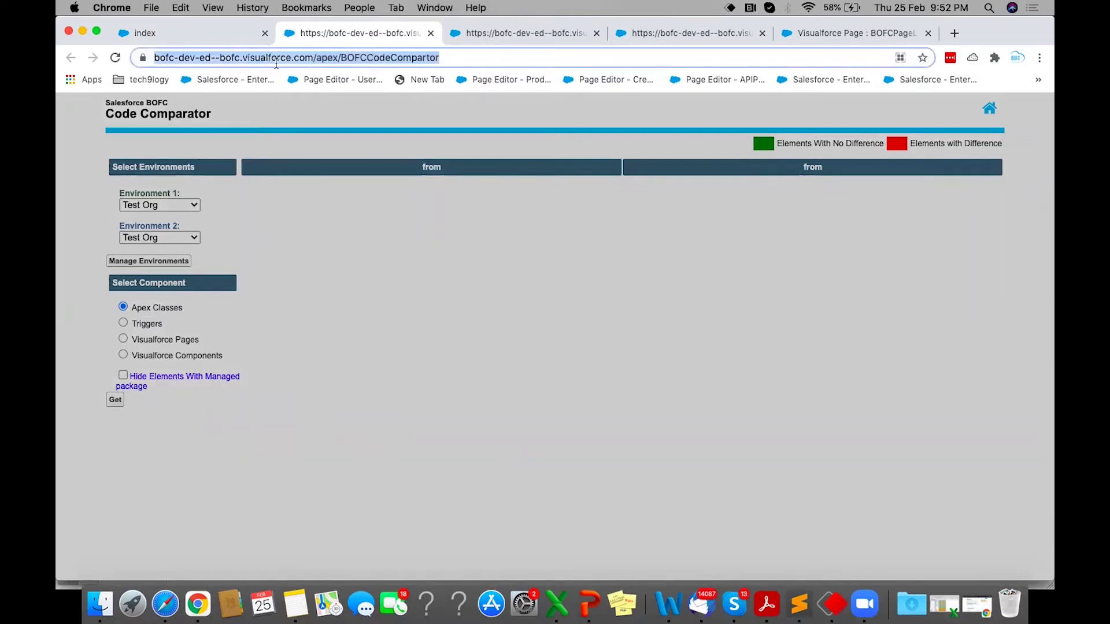
key(Return)
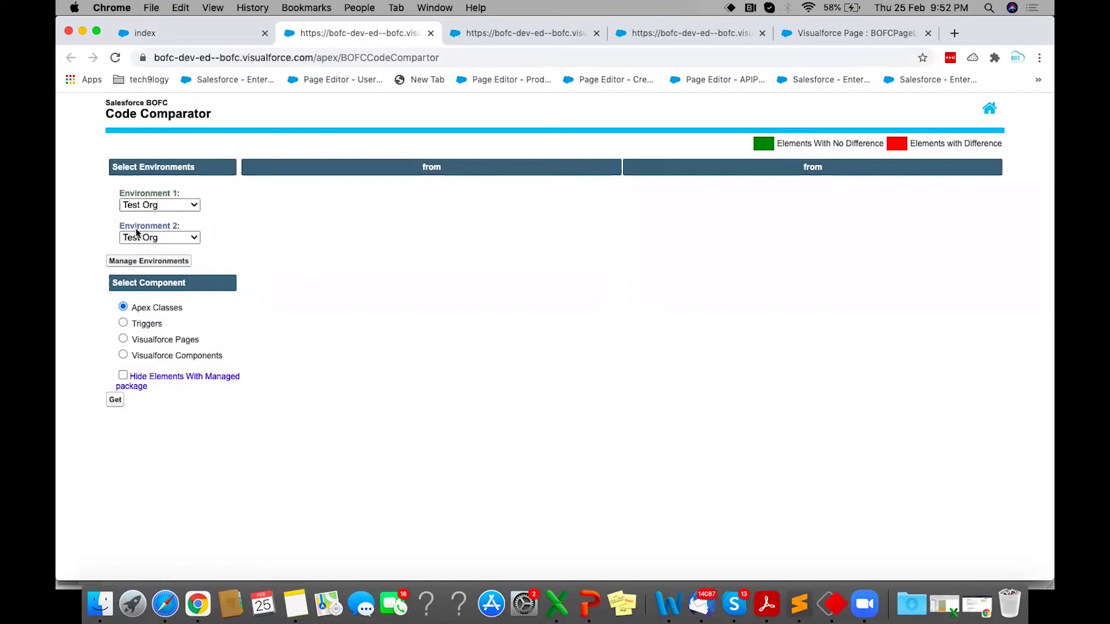
click(114, 400)
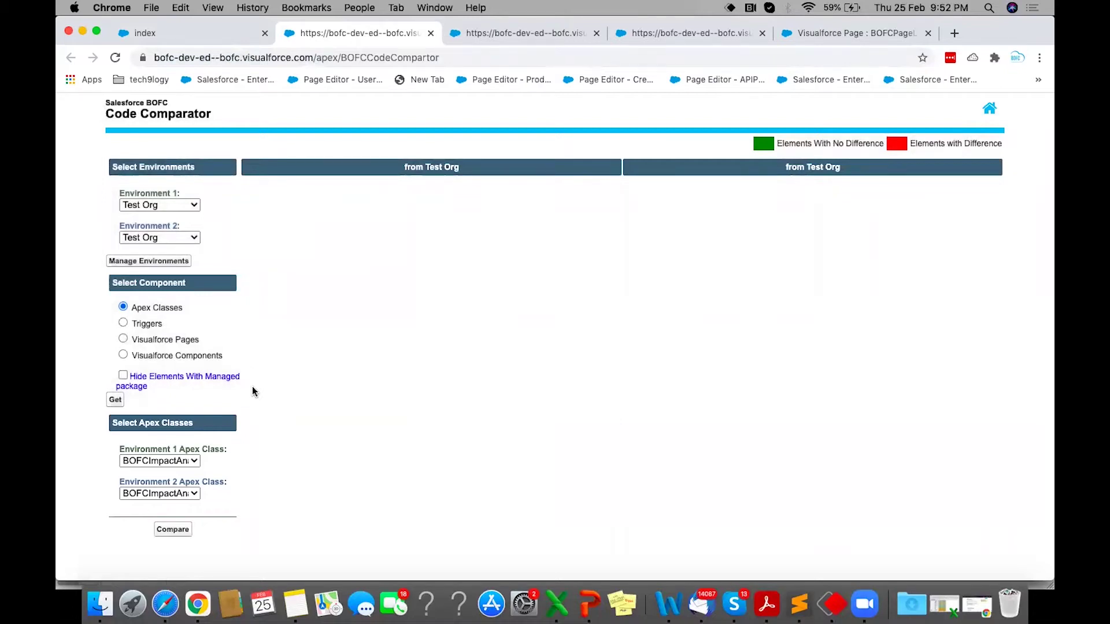
Step: Choose BOFCProcessBuilder as the Environment 1 Apex class
click(165, 462)
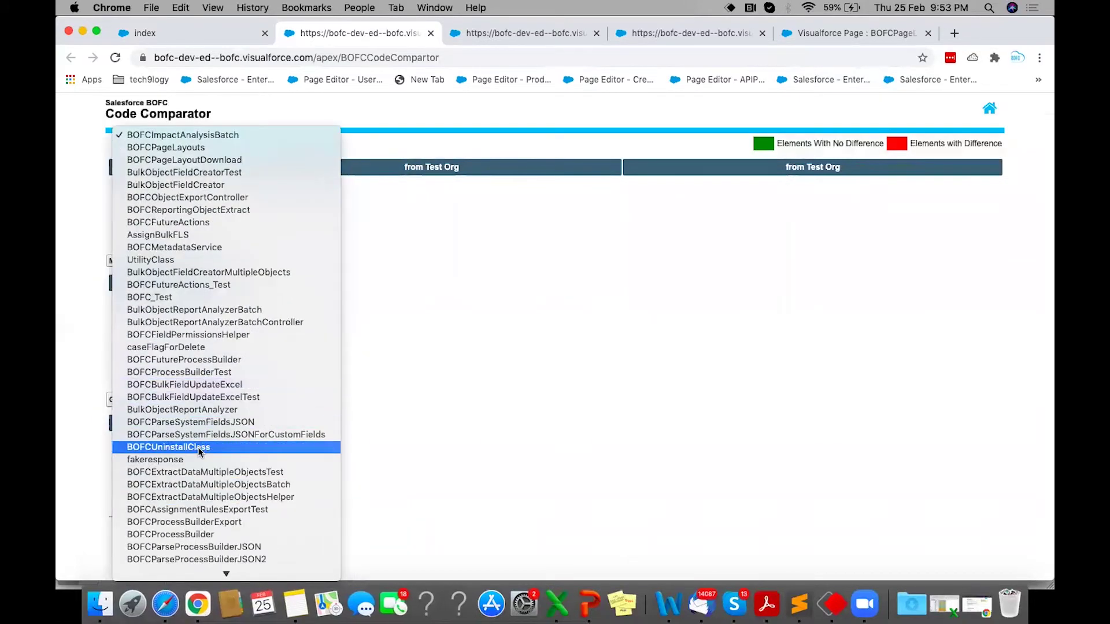
scroll(198, 446, down, 2)
click(198, 423)
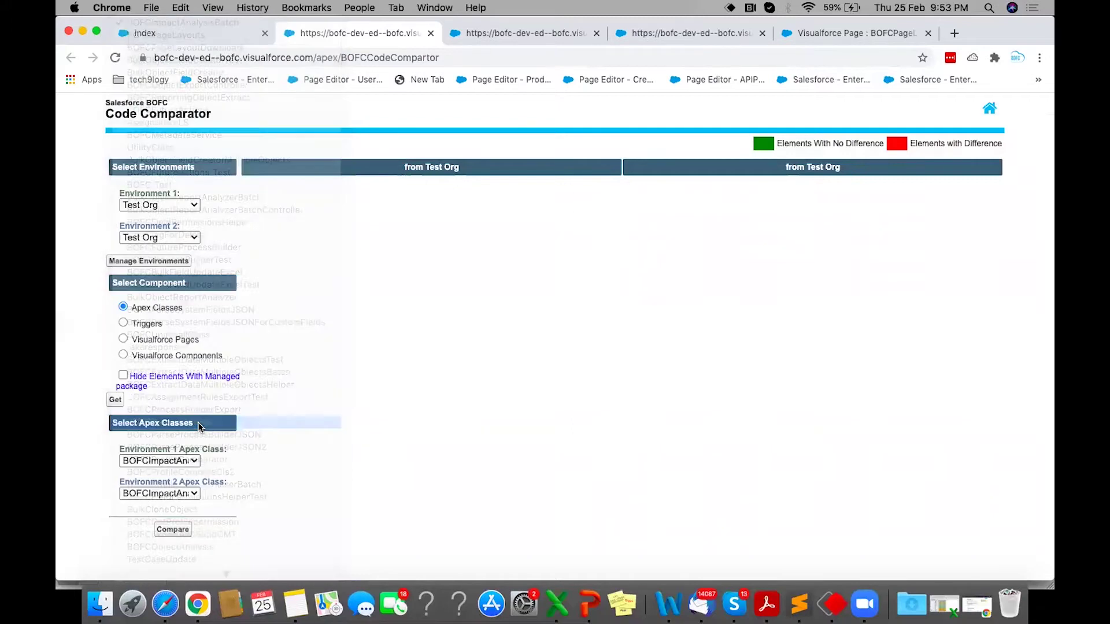
click(164, 494)
click(174, 461)
Step: Choose BOFCProcessBuilderCompExp as the Environment 2 Apex class
click(164, 498)
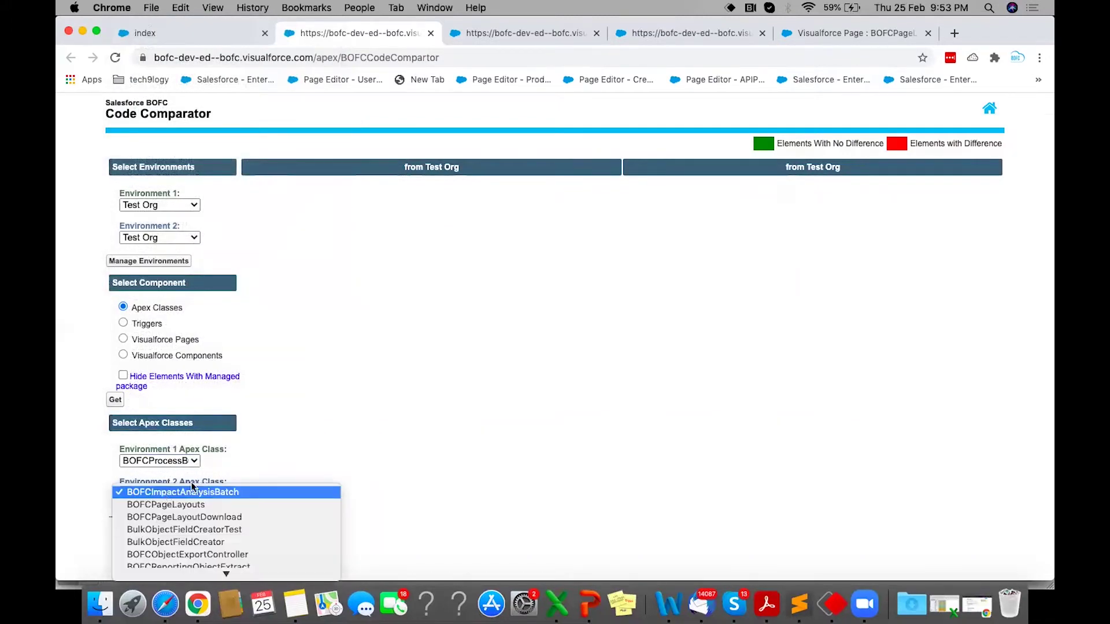
scroll(218, 511, down, 3)
scroll(219, 517, down, 10)
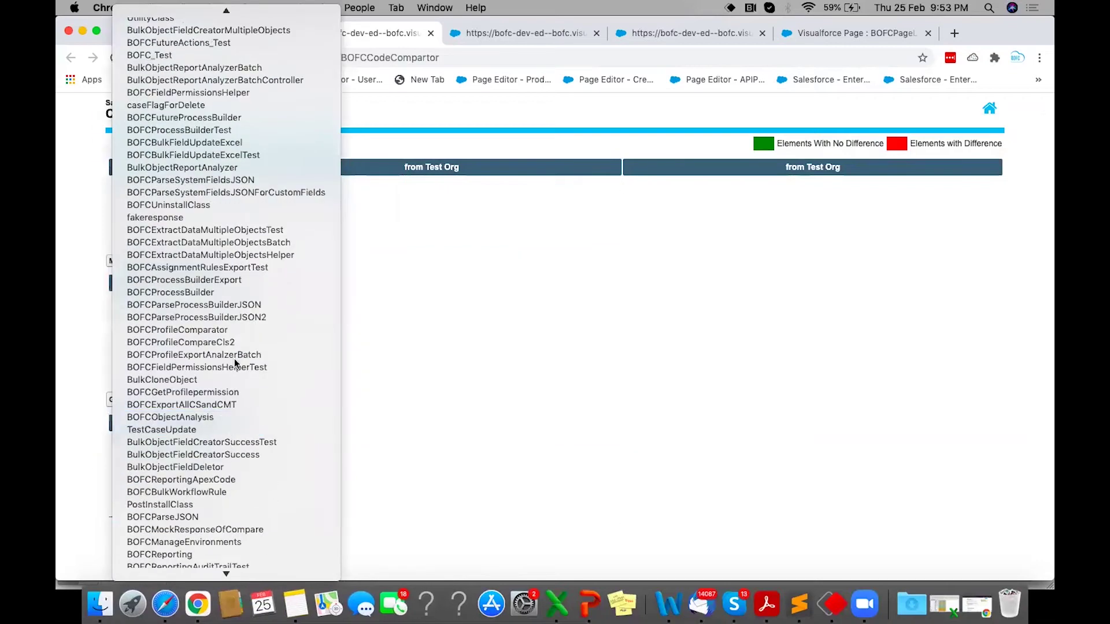
scroll(234, 392, down, 6)
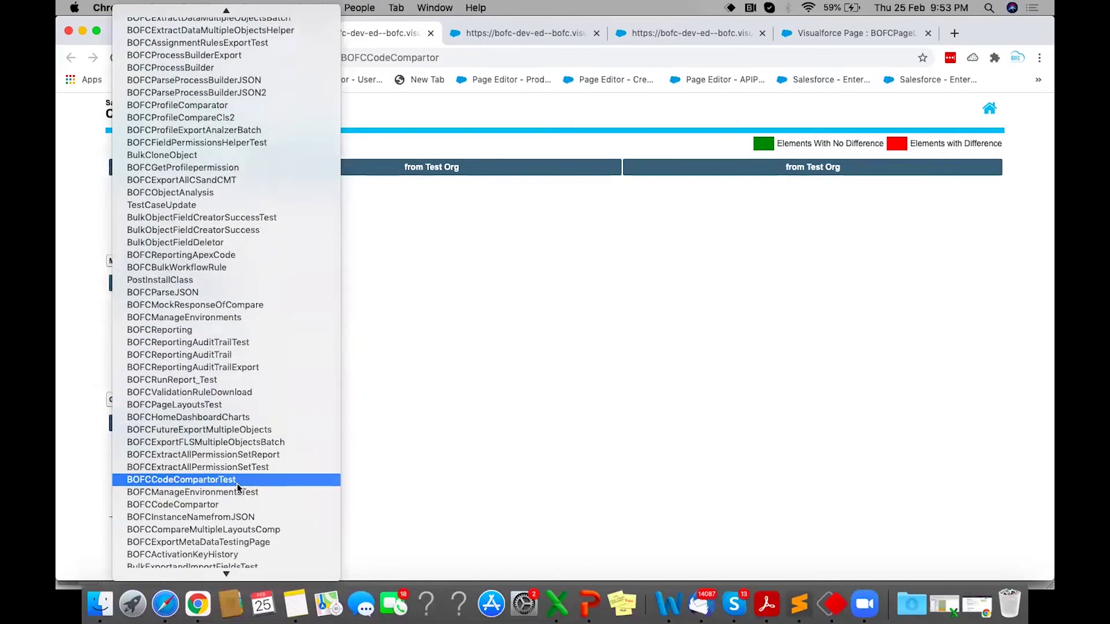
scroll(237, 484, down, 5)
scroll(237, 483, down, 6)
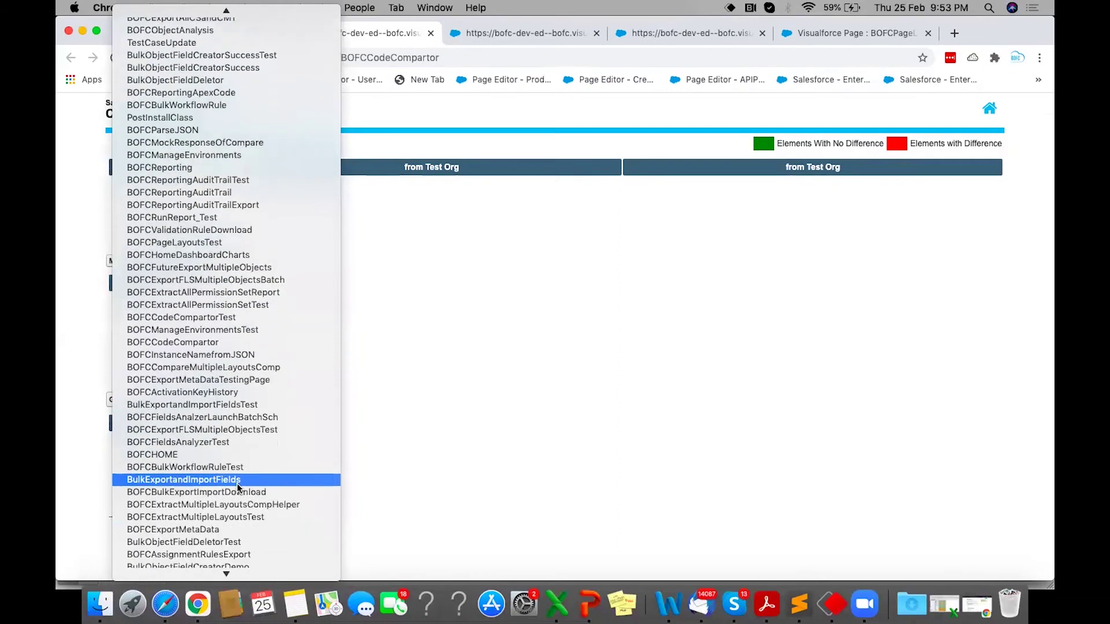
scroll(237, 484, down, 4)
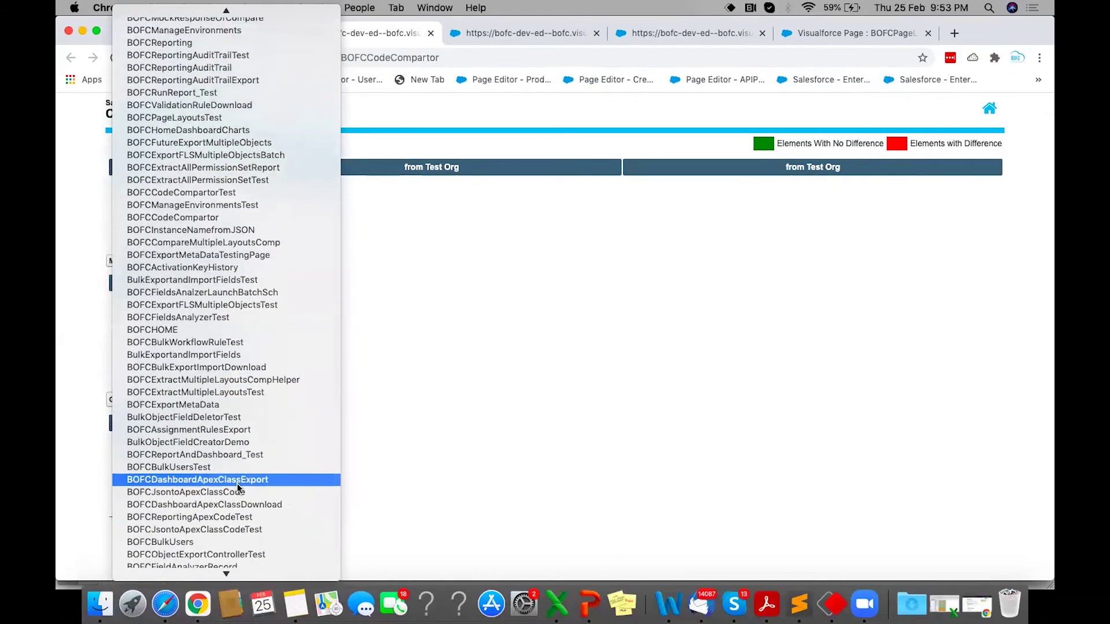
scroll(237, 486, down, 9)
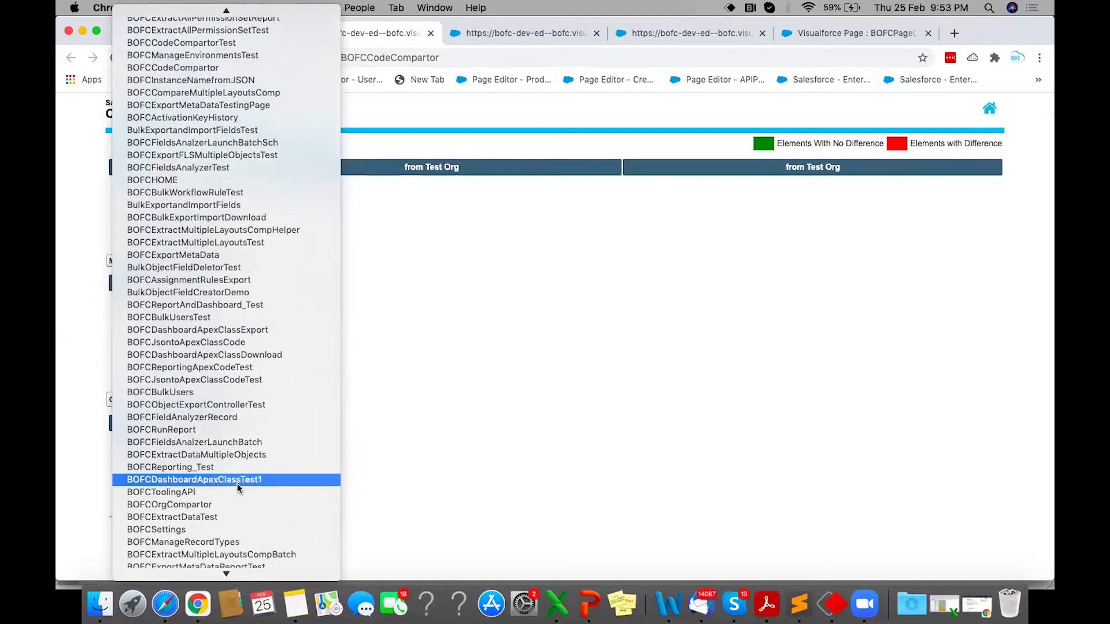
scroll(237, 483, down, 3)
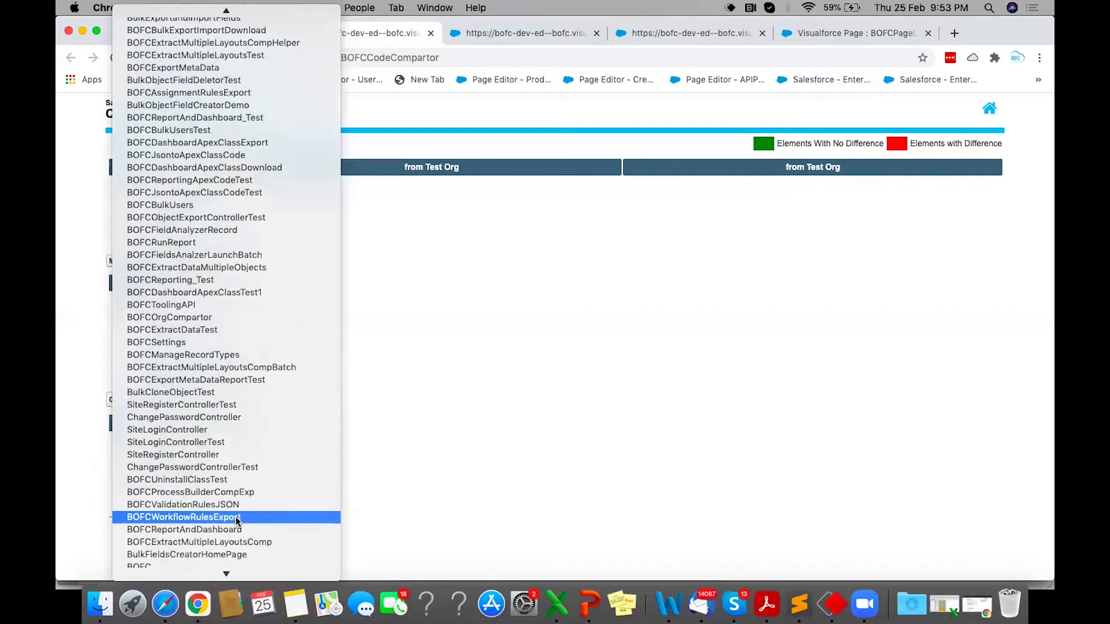
click(235, 481)
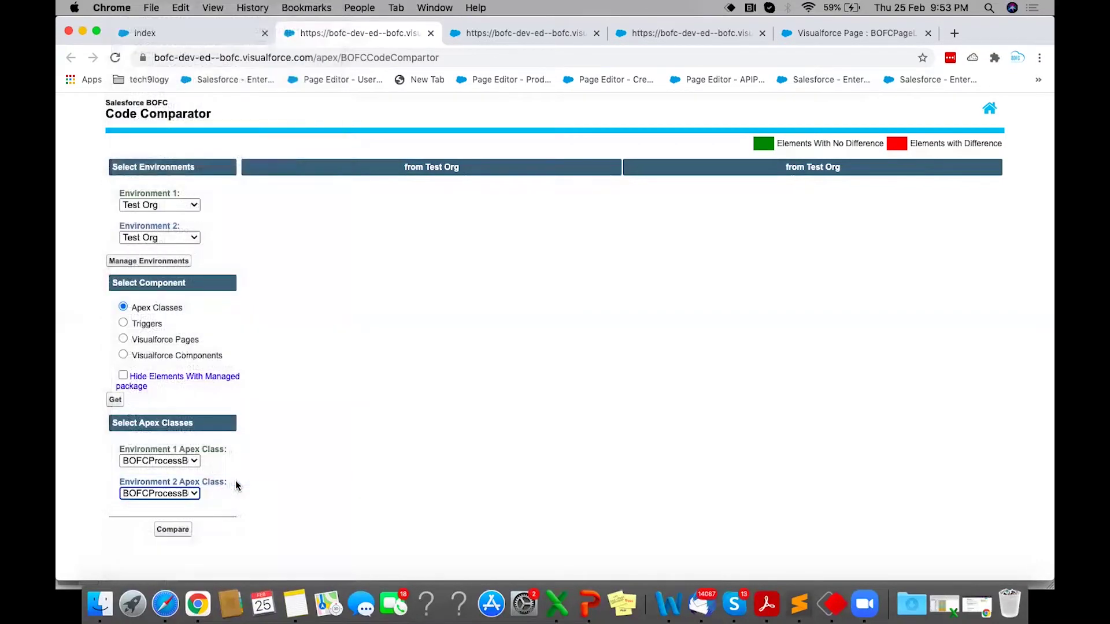
Step: Check the Apex class selected for each environment and run the code comparison
click(164, 462)
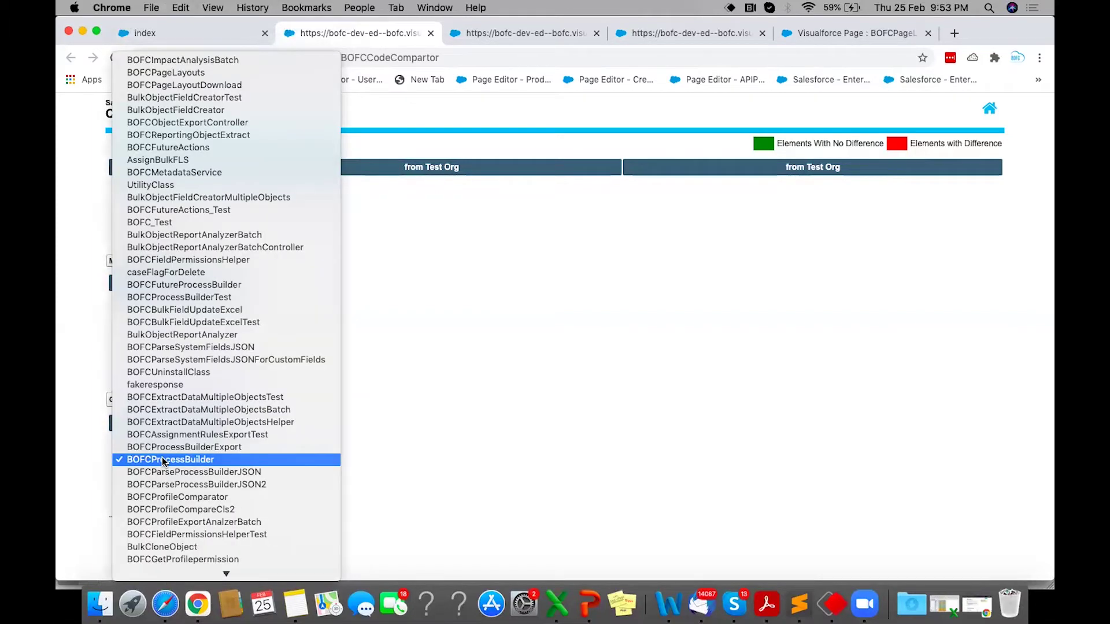
click(164, 460)
click(156, 492)
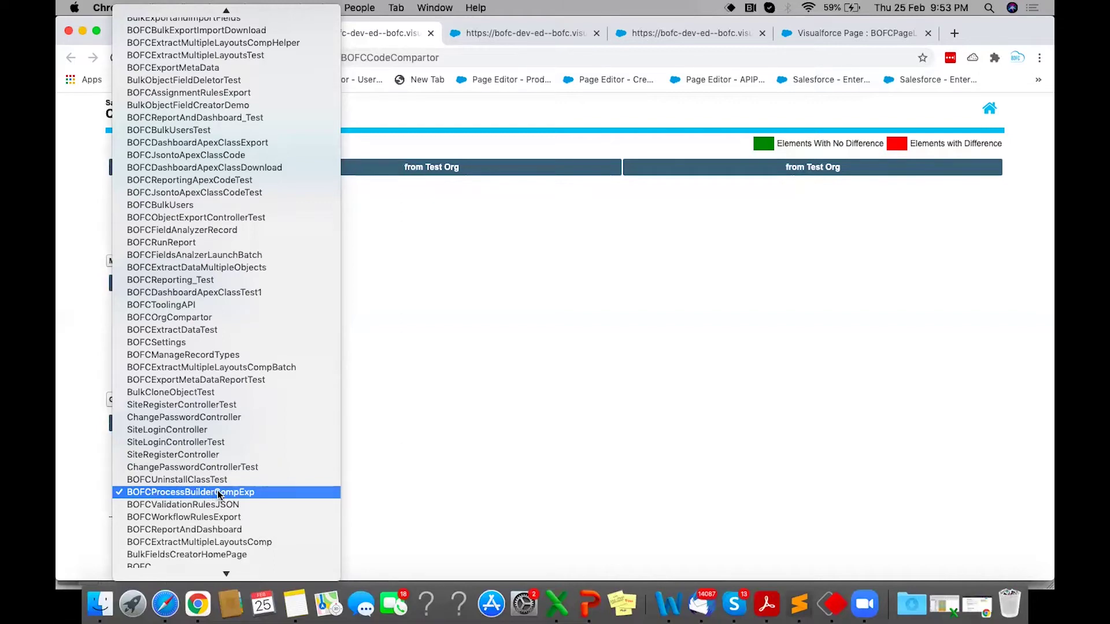
click(88, 492)
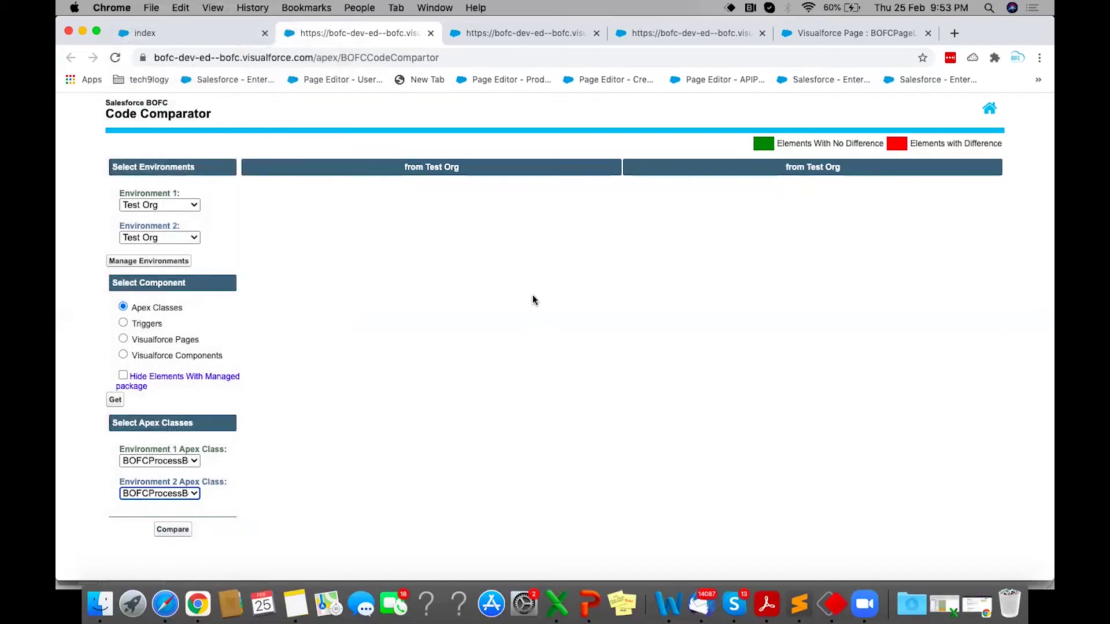
click(179, 532)
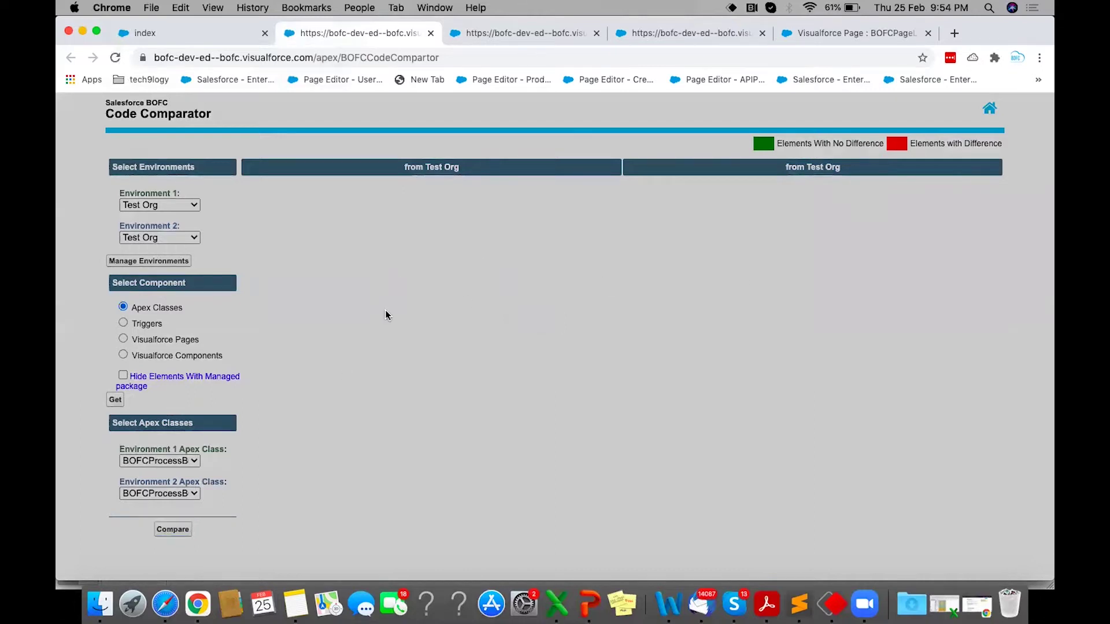
click(809, 8)
click(745, 106)
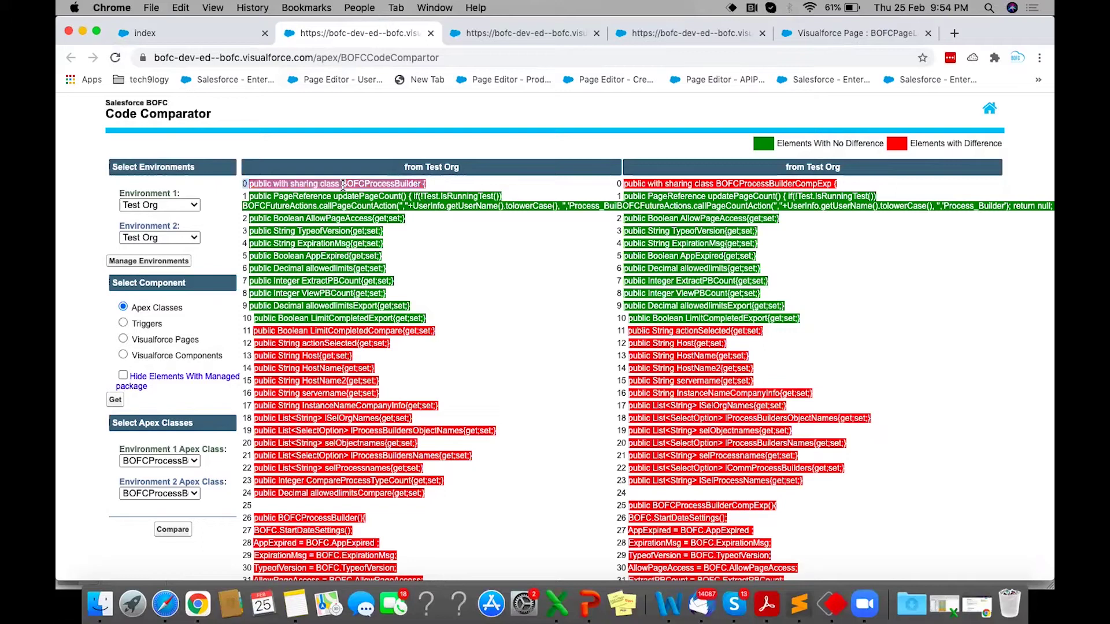
Step: Examine the class names and the color-coded matching and differing code lines in the first part of the comparison
double_click(365, 183)
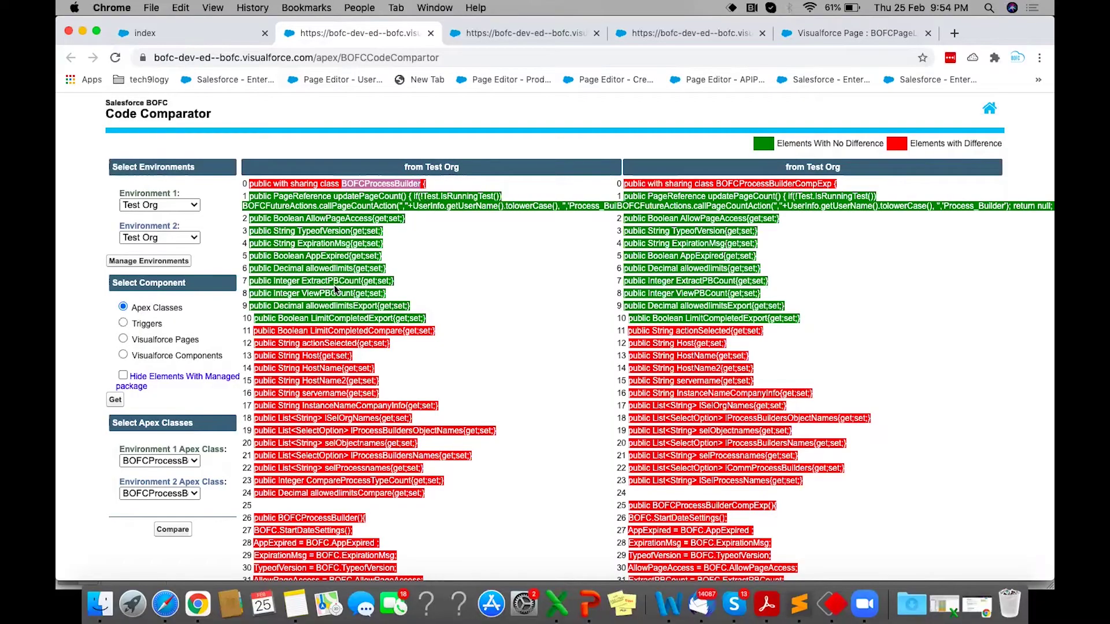
scroll(388, 381, down, 5)
scroll(388, 393, down, 15)
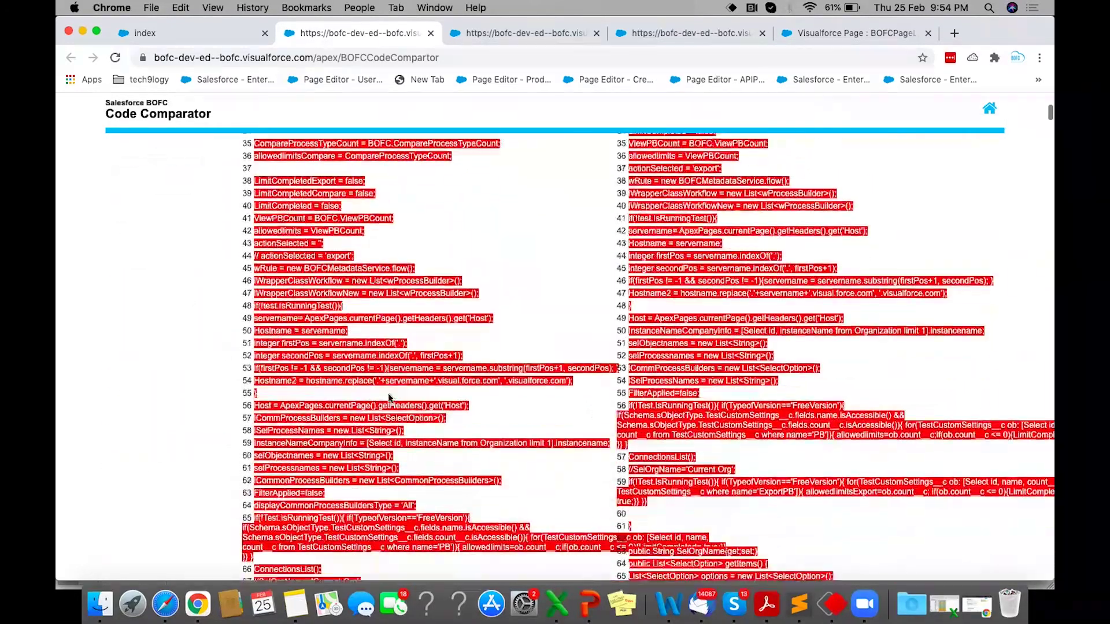
scroll(389, 394, down, 20)
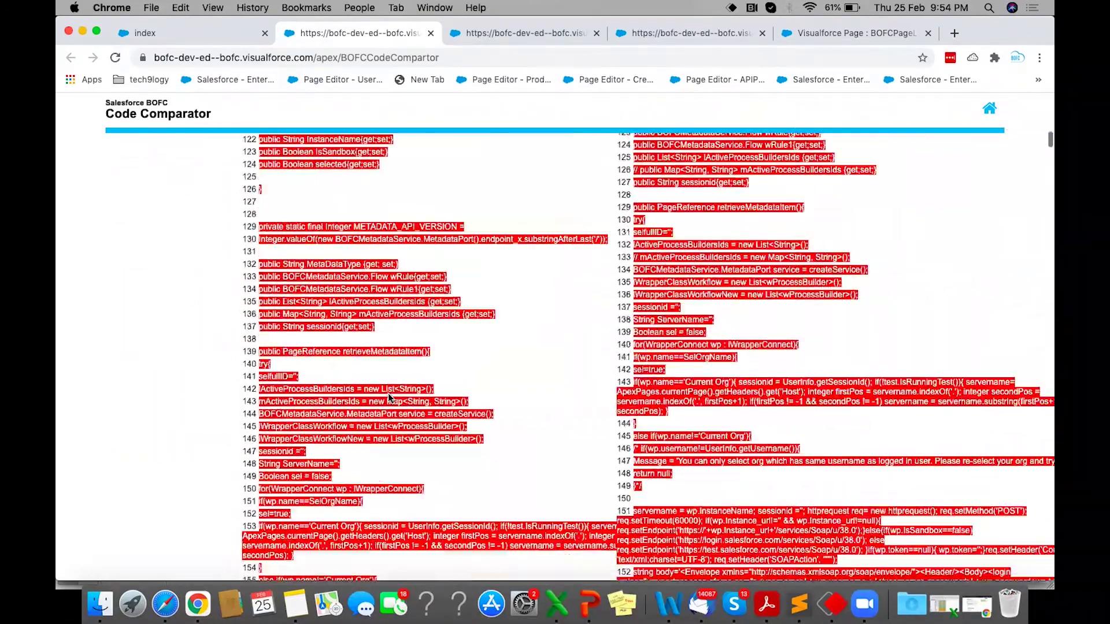
scroll(387, 393, down, 20)
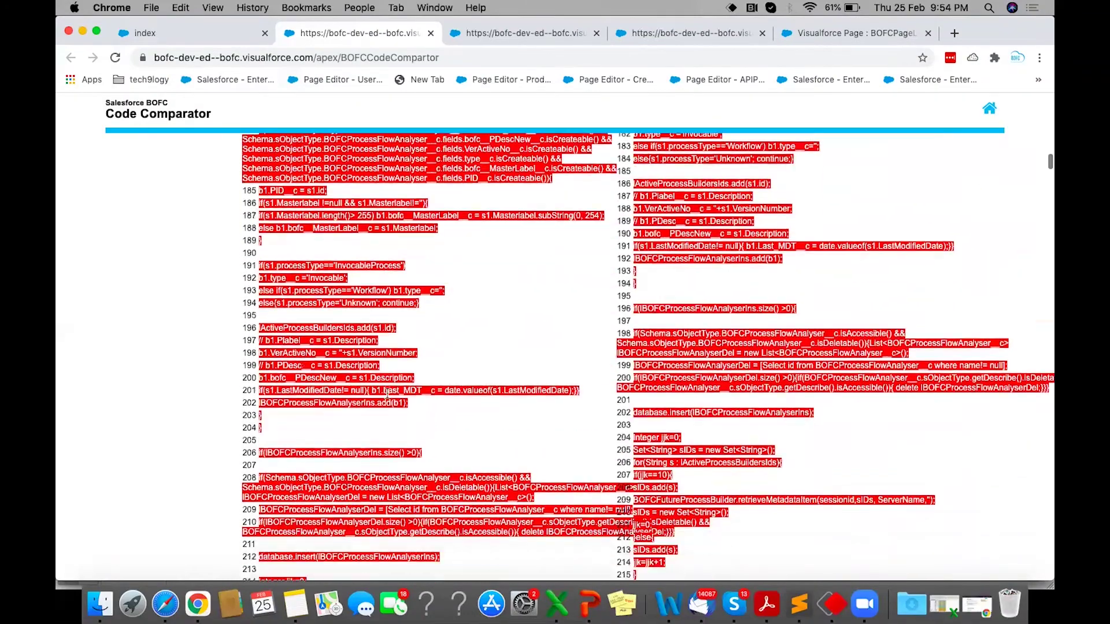
scroll(387, 393, down, 8)
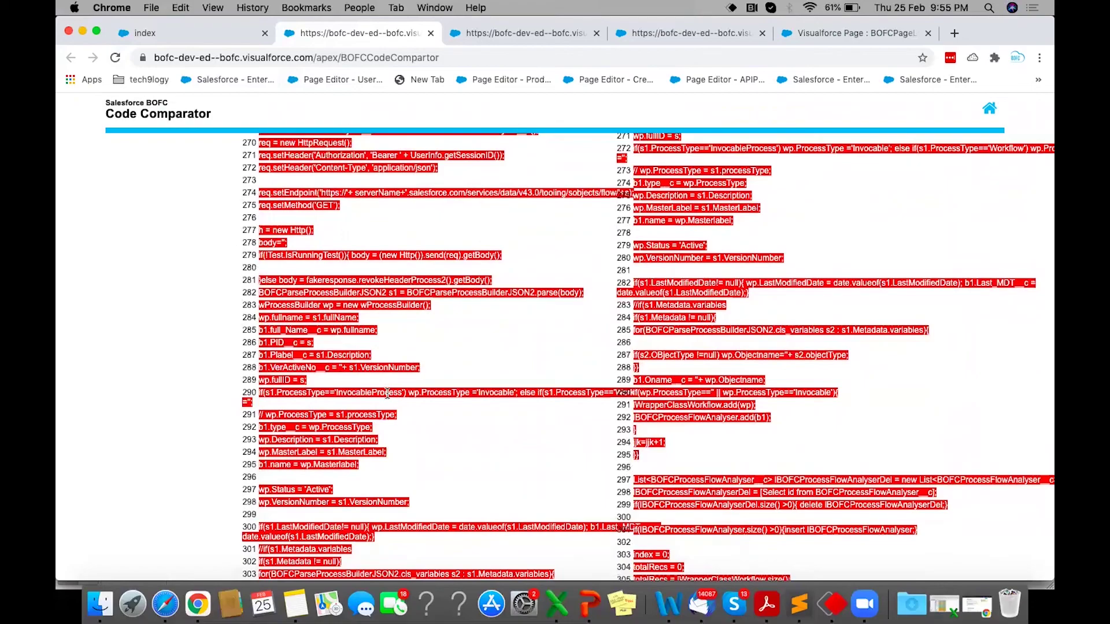
scroll(387, 395, up, 15)
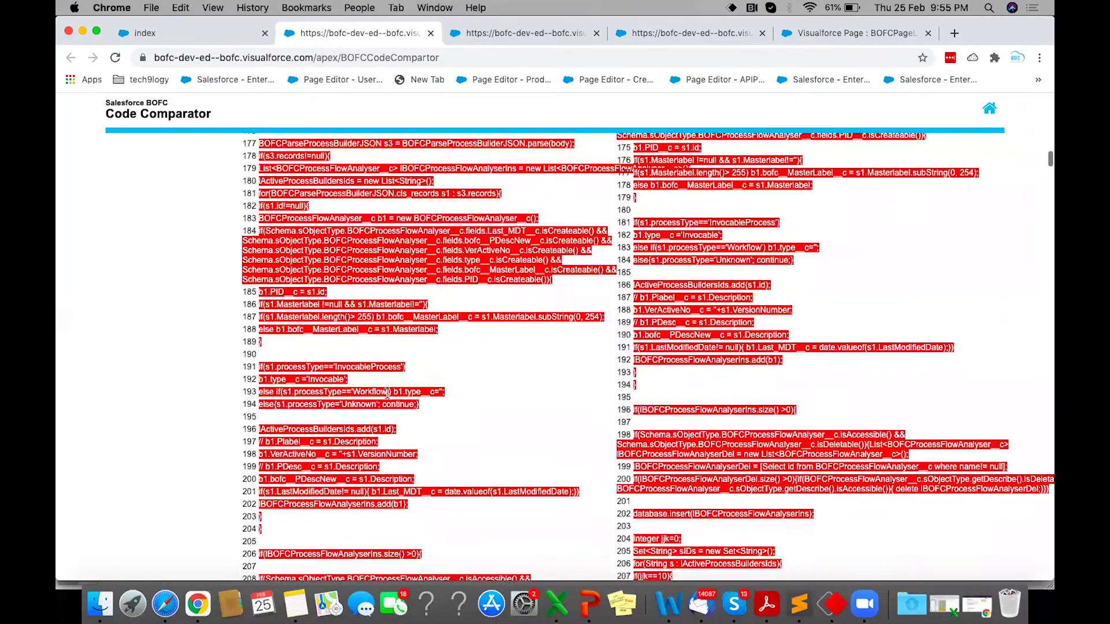
scroll(387, 393, up, 18)
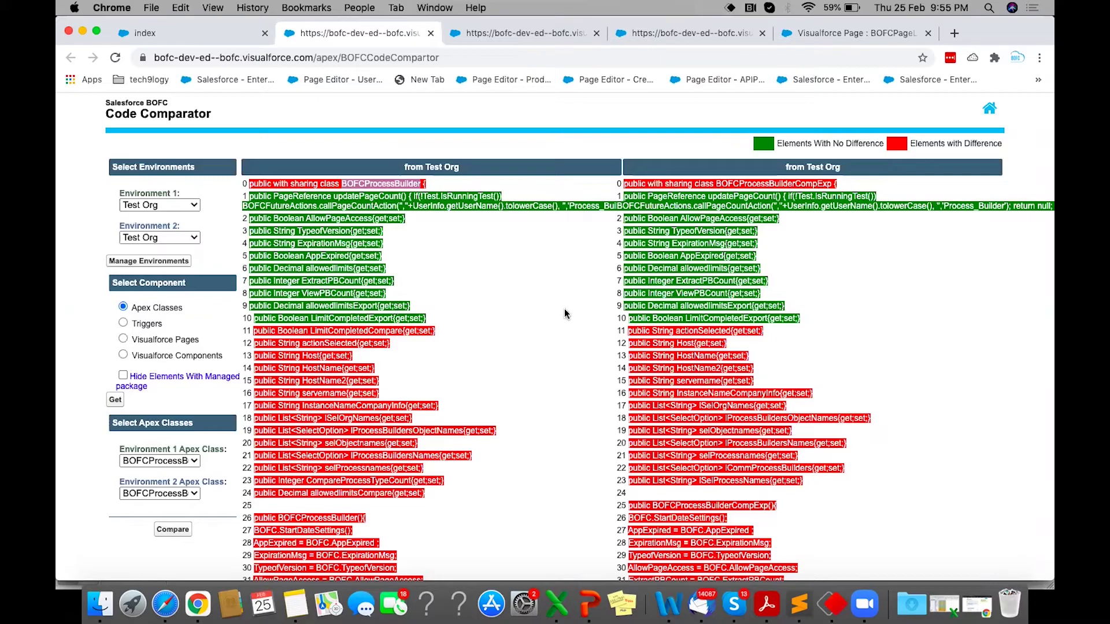
Step: Review the rest of the side-by-side code down to where each class ends
scroll(670, 297, down, 20)
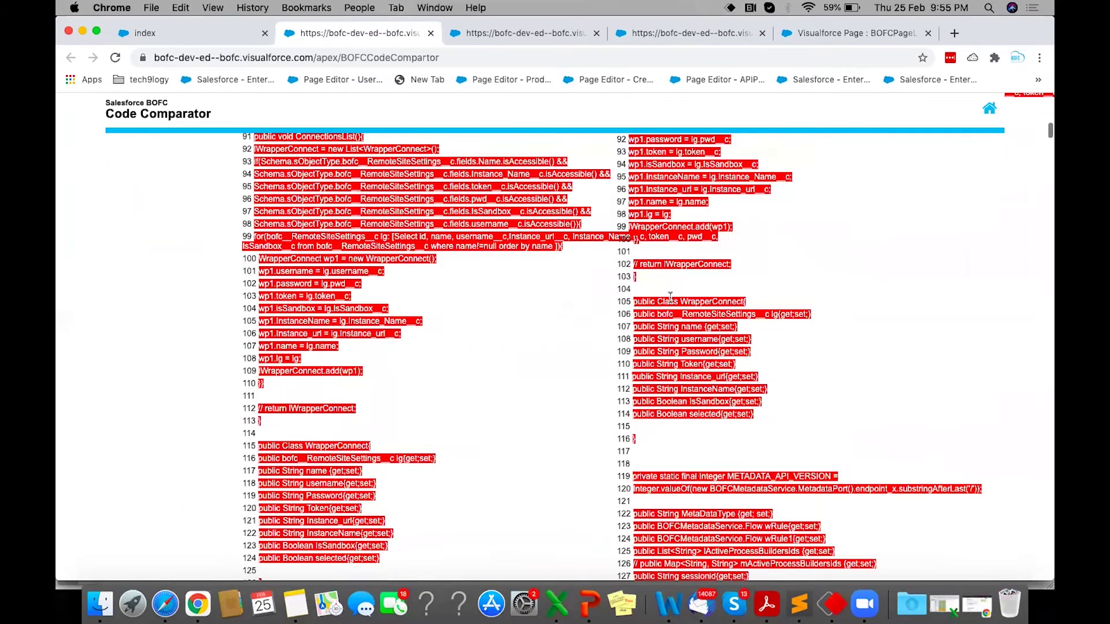
scroll(670, 297, down, 20)
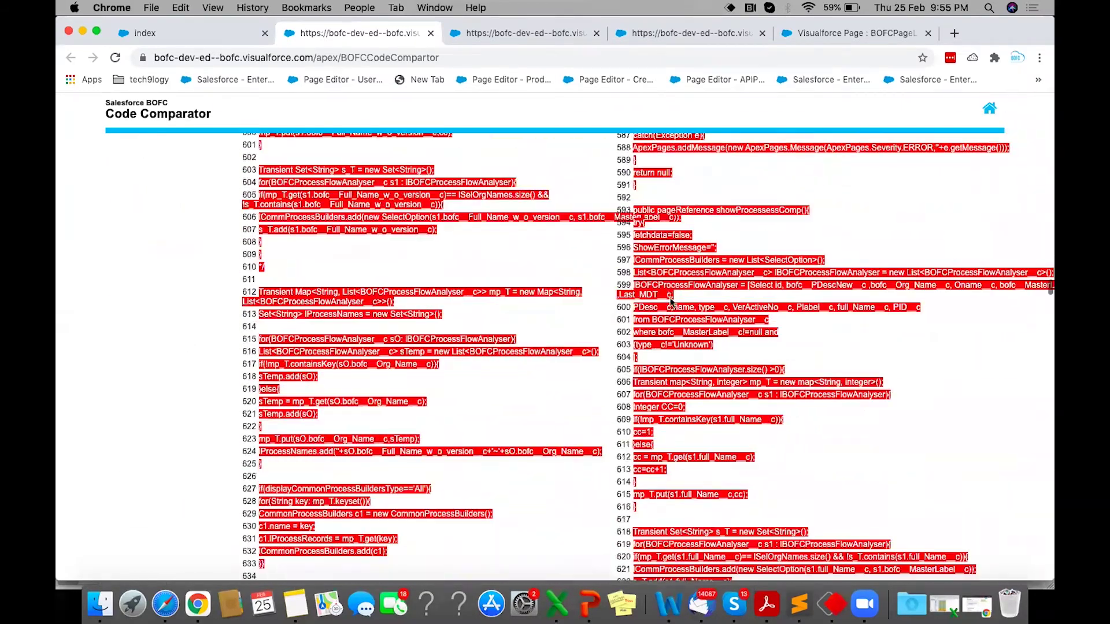
scroll(669, 297, down, 20)
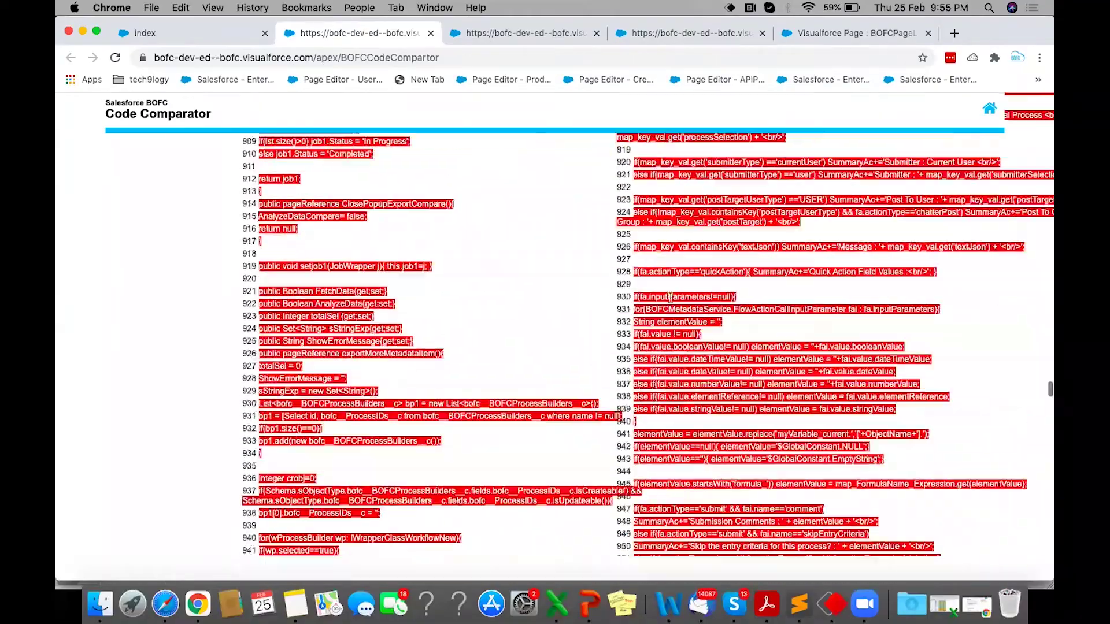
scroll(671, 301, down, 5)
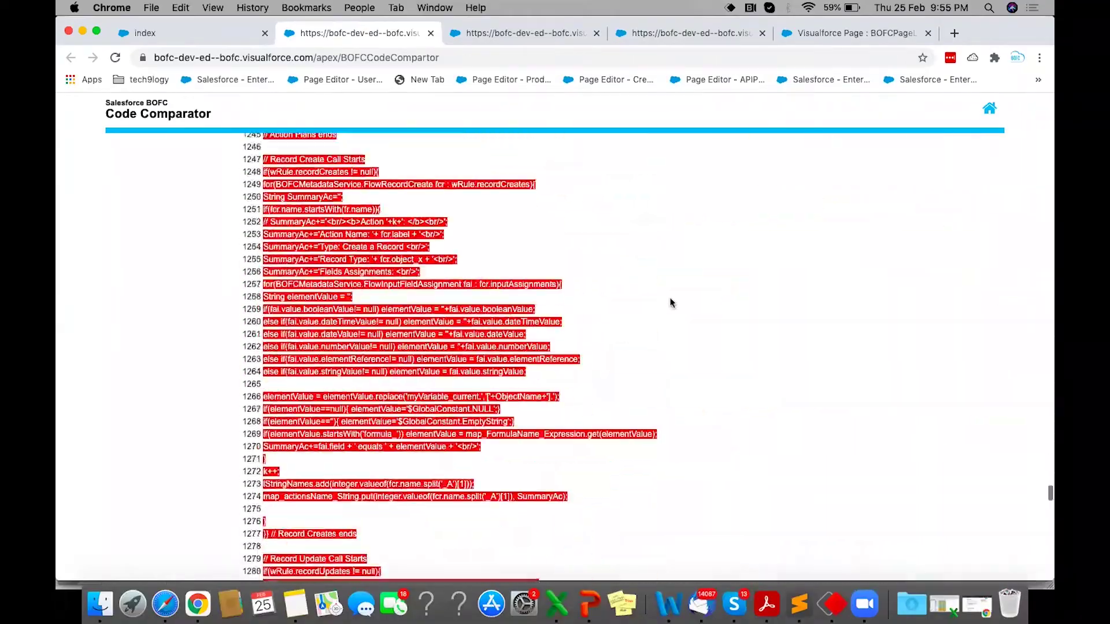
scroll(671, 301, up, 1)
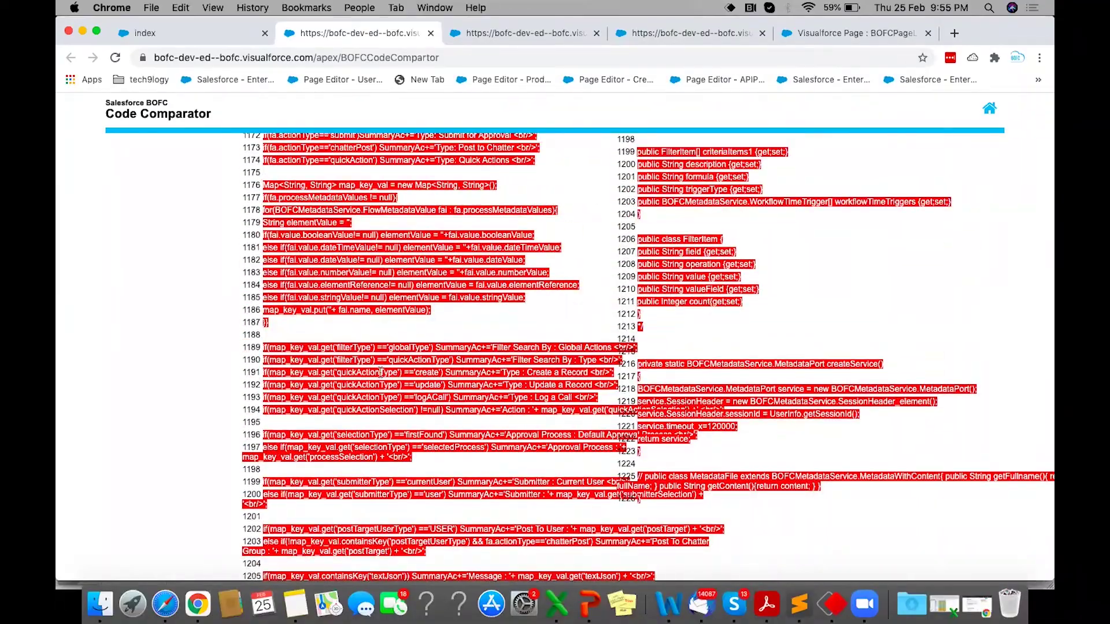
scroll(406, 477, down, 20)
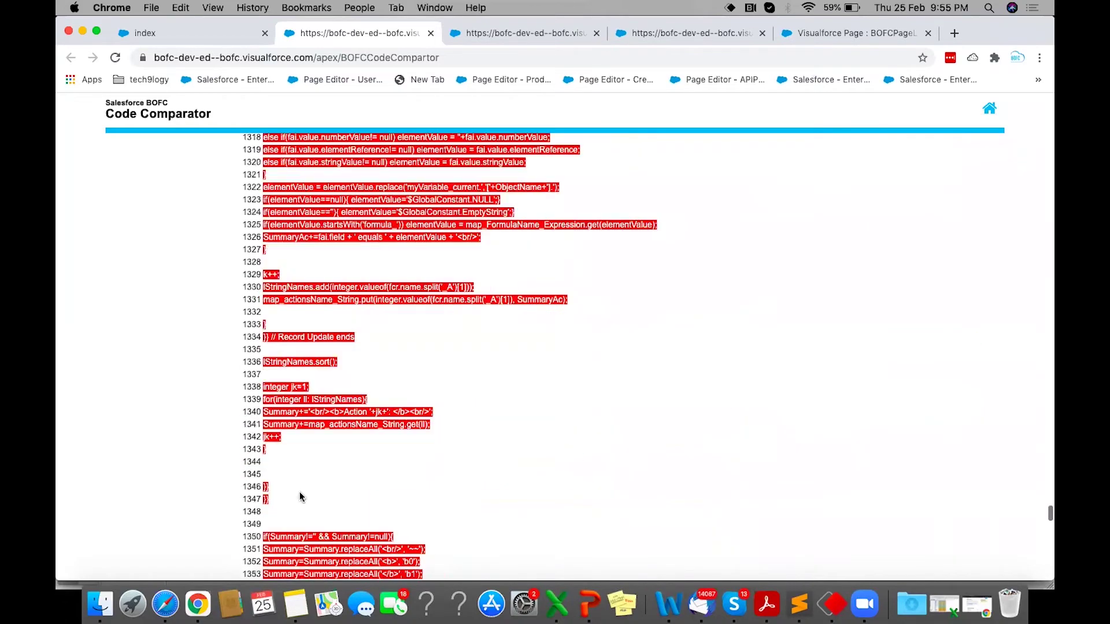
scroll(398, 503, up, 12)
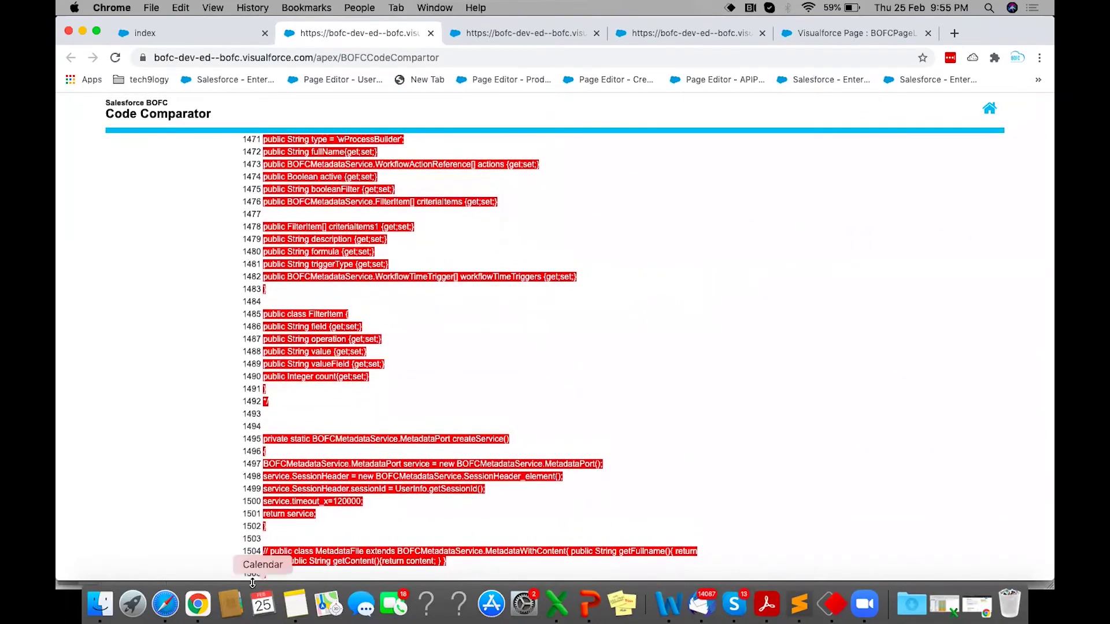
Step: Review the color-coded code comparison again from the end of both classes back up to their first lines
scroll(424, 498, up, 20)
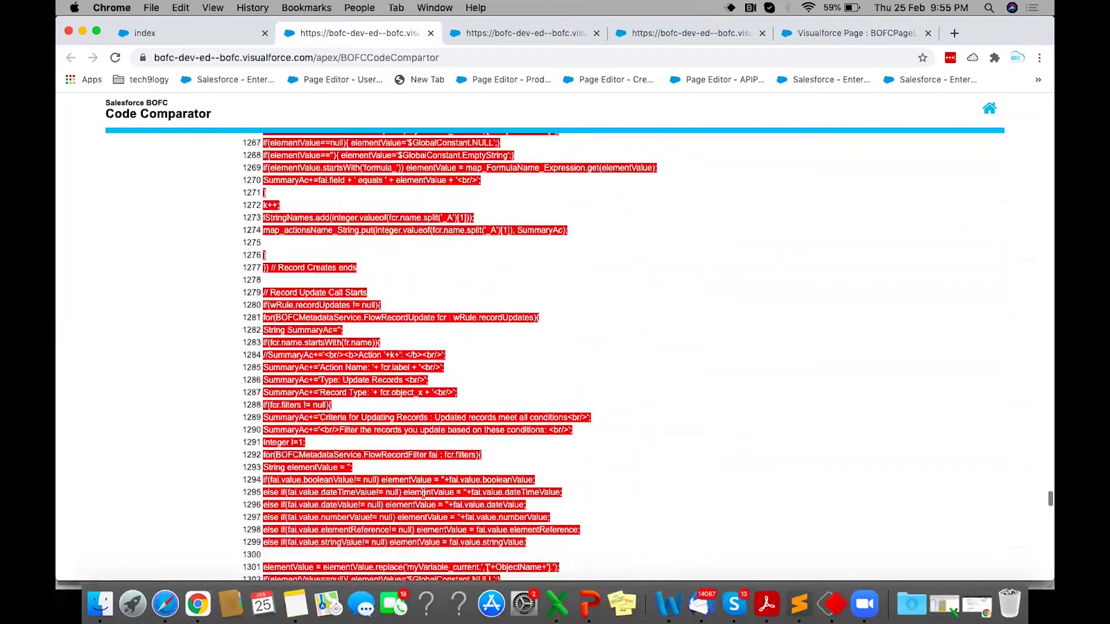
scroll(423, 492, up, 4)
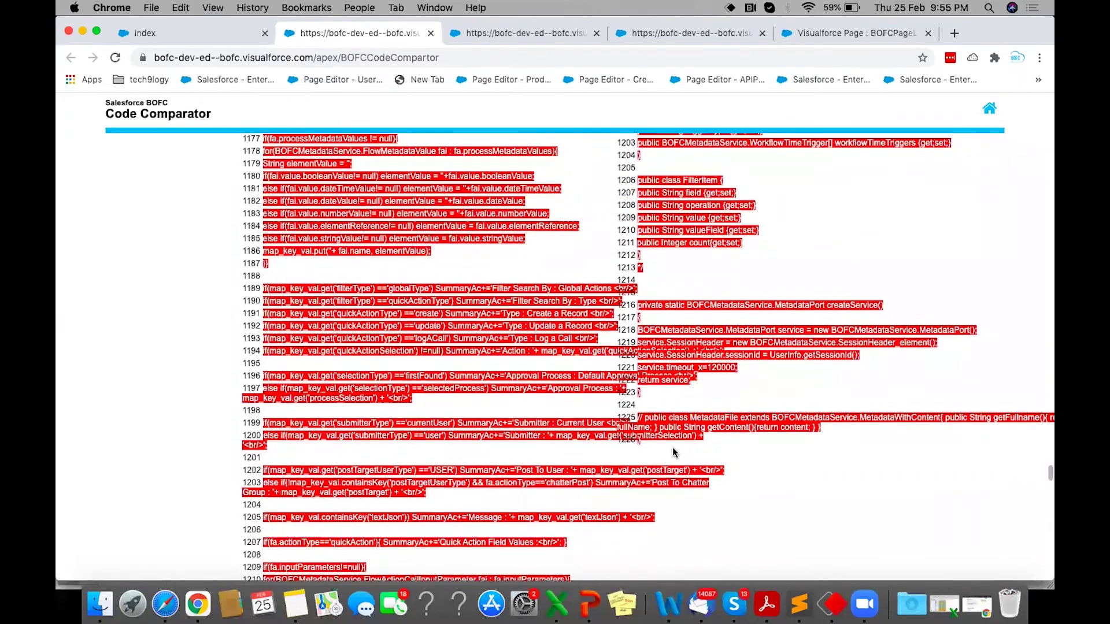
scroll(531, 359, up, 15)
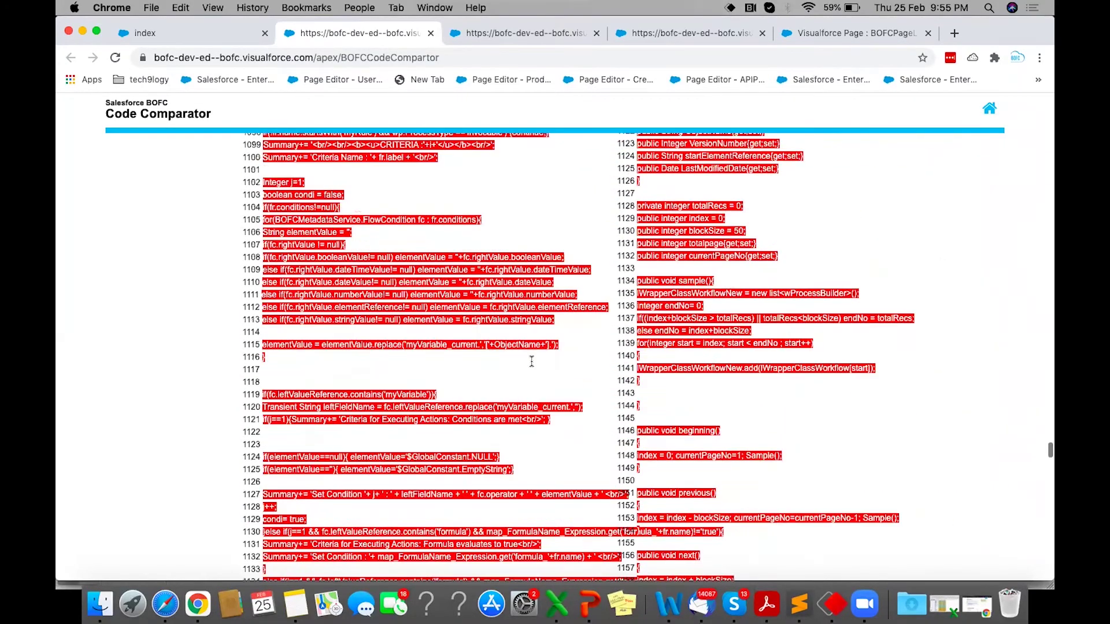
scroll(532, 363, up, 20)
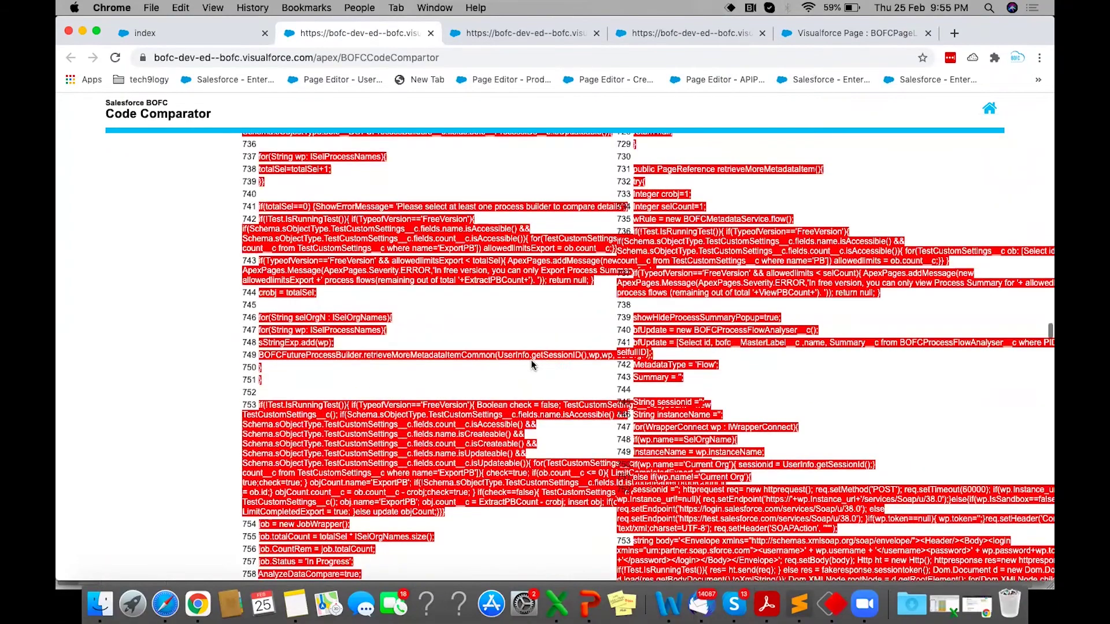
scroll(533, 364, up, 5)
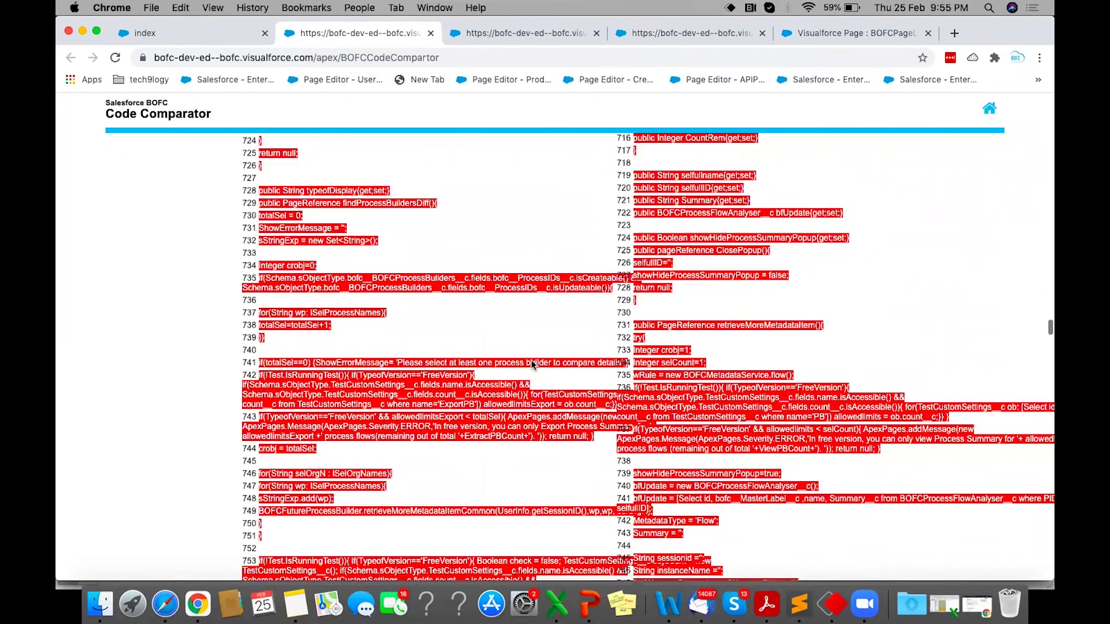
scroll(533, 364, up, 20)
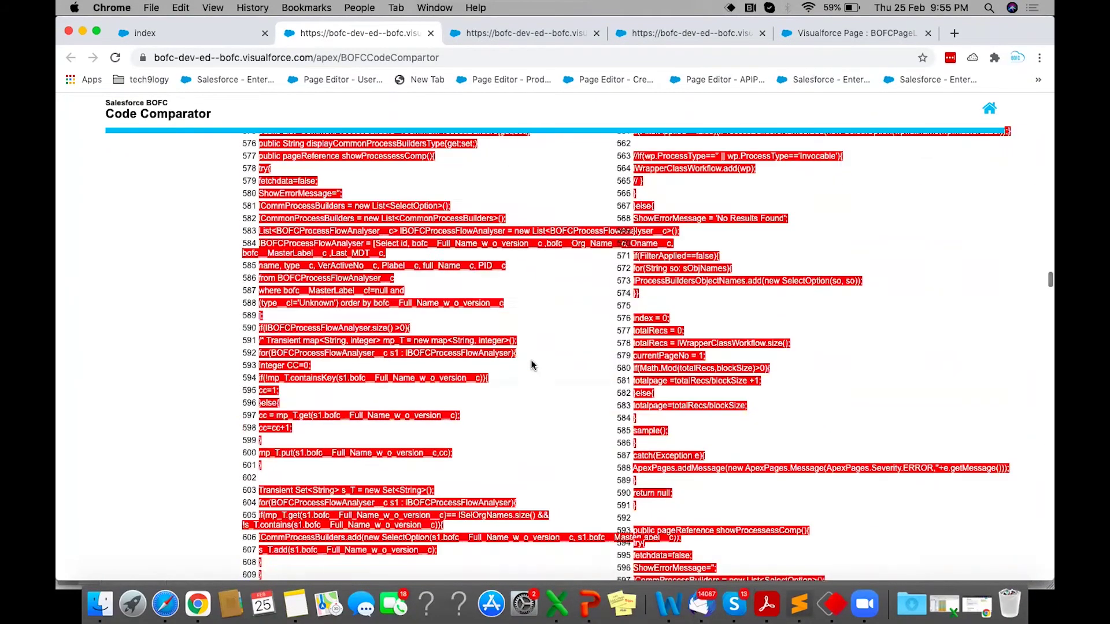
scroll(530, 364, up, 5)
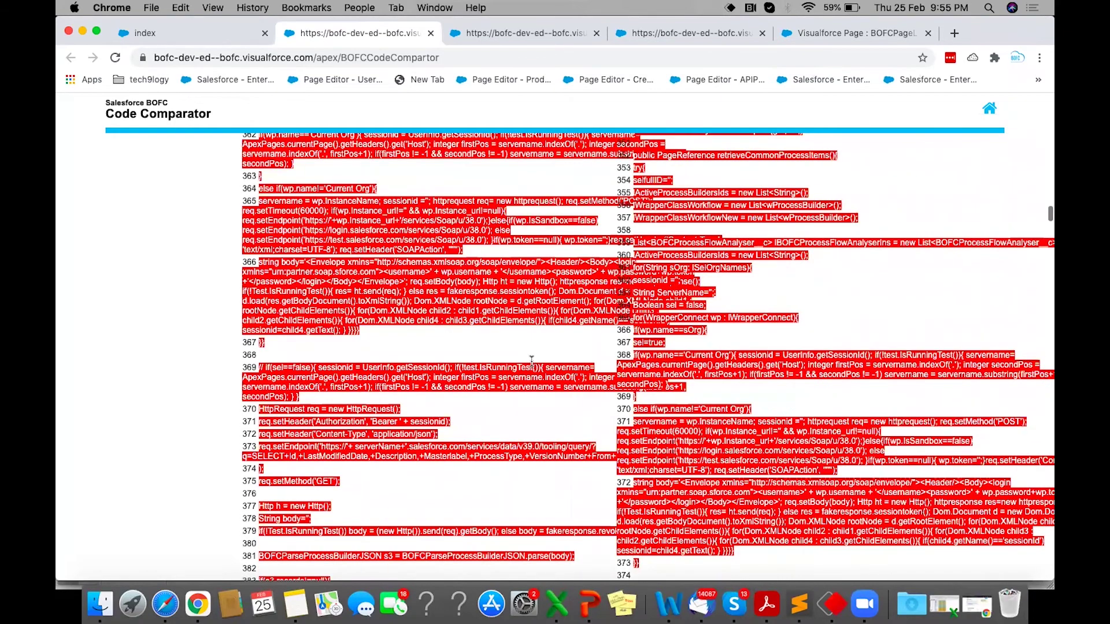
scroll(532, 361, up, 20)
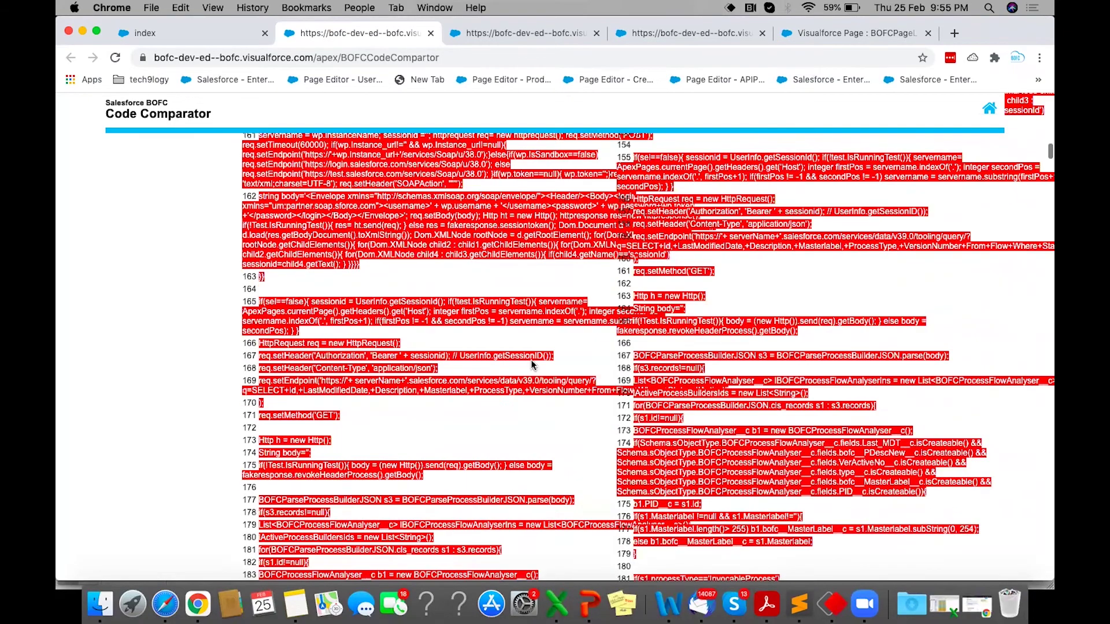
scroll(531, 361, up, 10)
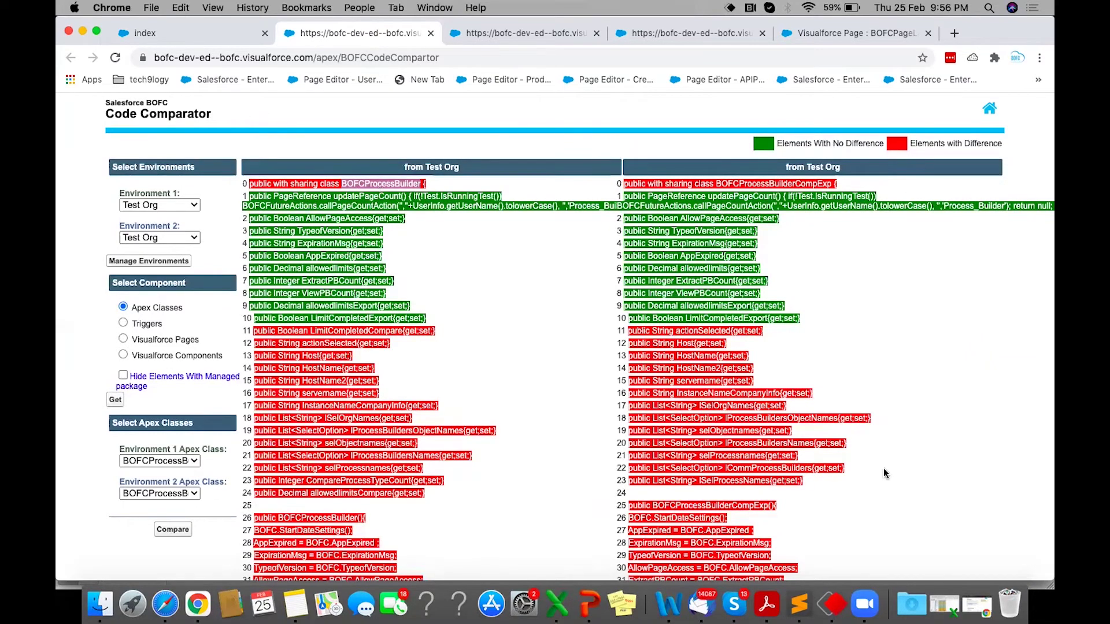
Step: Check the list of comparison topics under What You Gain on the webinar page, then put that window away
click(989, 610)
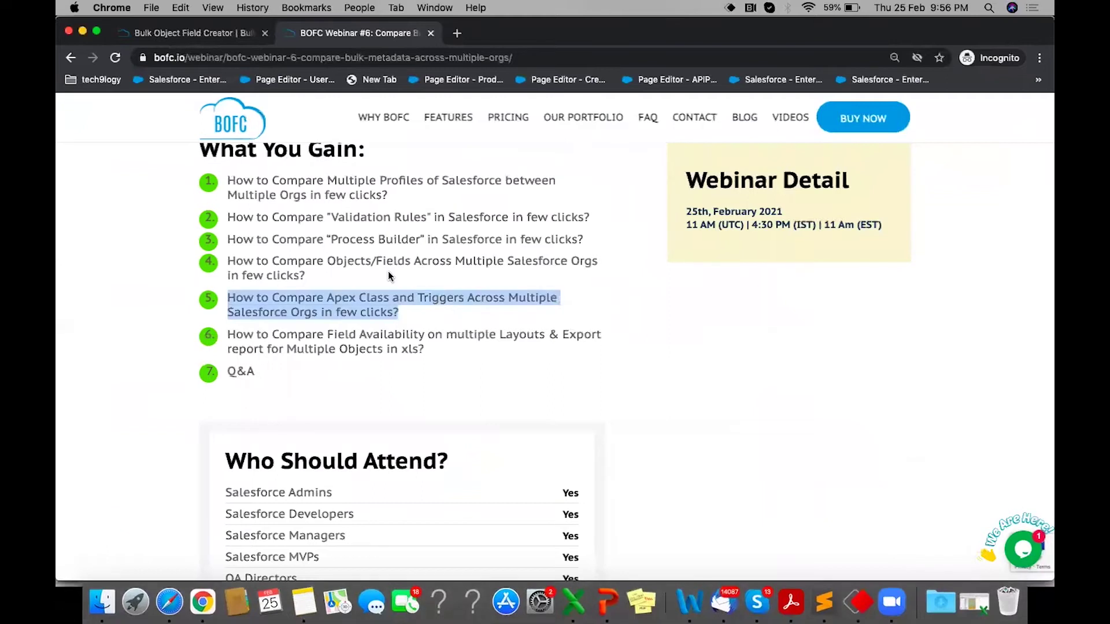
scroll(387, 272, up, 1)
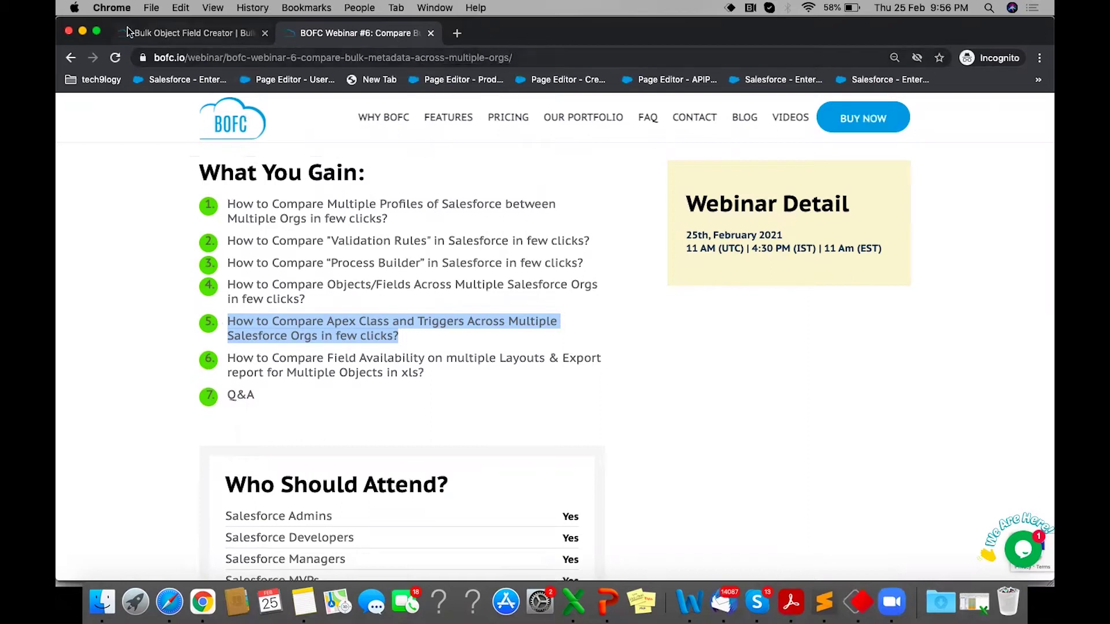
click(83, 30)
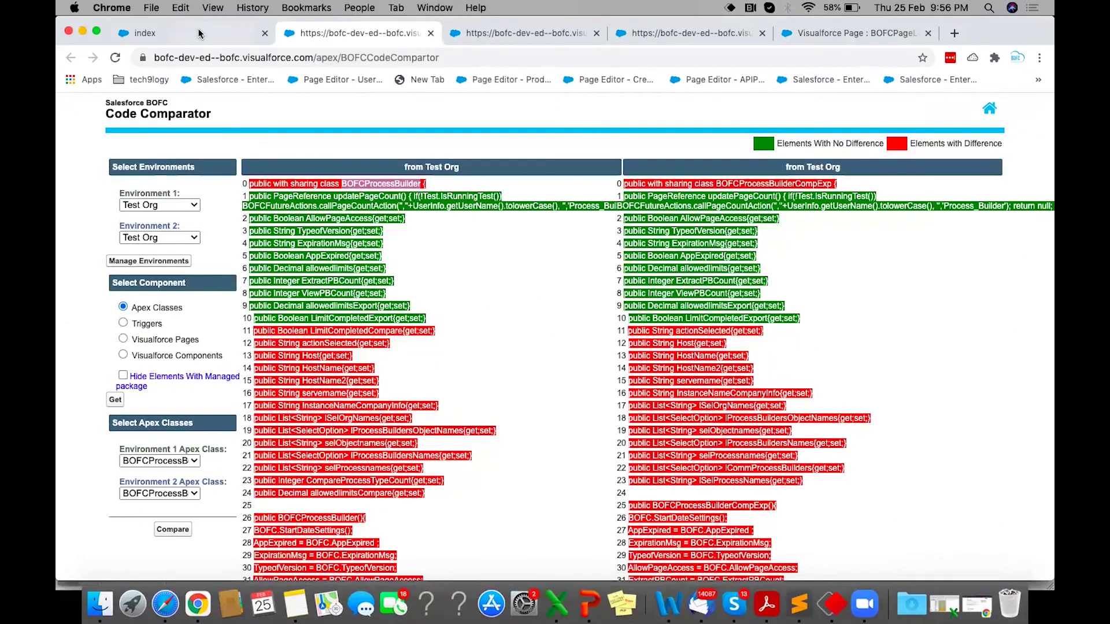
Step: Return to the Bulk Object Field Creator home page and open Compare Multiple Profiles (side by side)
click(199, 33)
scroll(202, 336, up, 15)
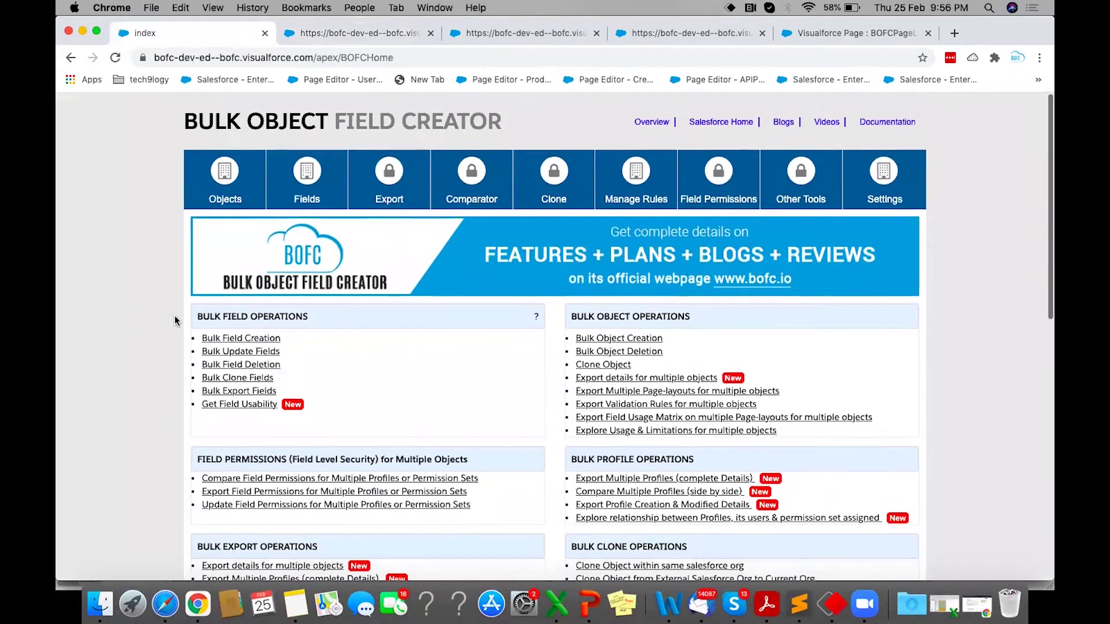
scroll(602, 352, down, 3)
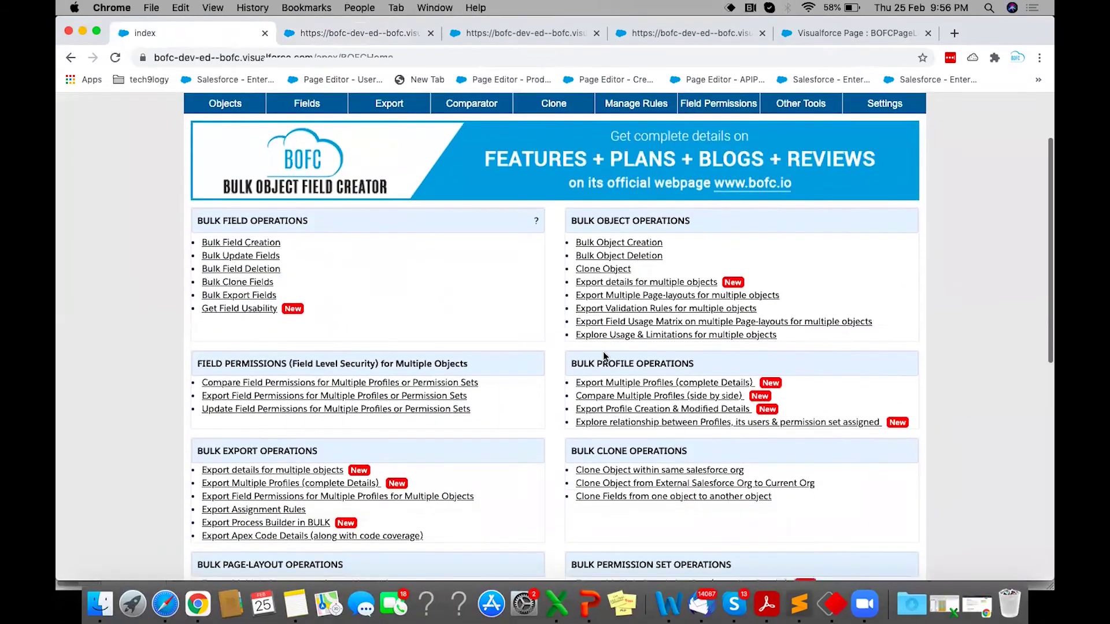
click(612, 400)
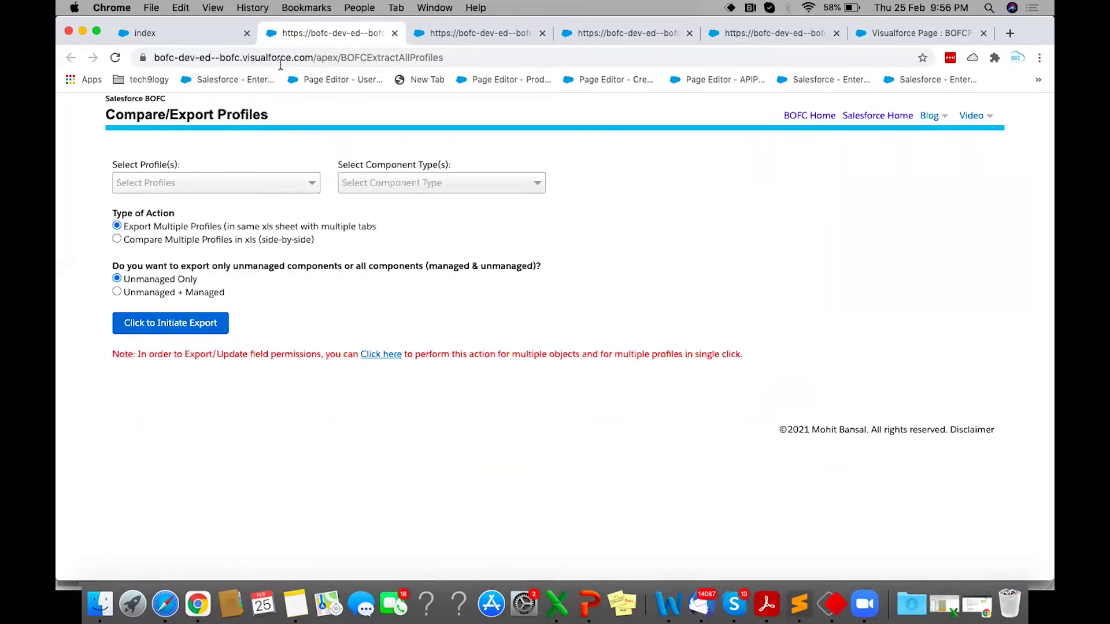
Step: Select the System Administrator and Standard User profiles for the comparison
click(199, 184)
scroll(208, 338, down, 3)
scroll(207, 333, down, 8)
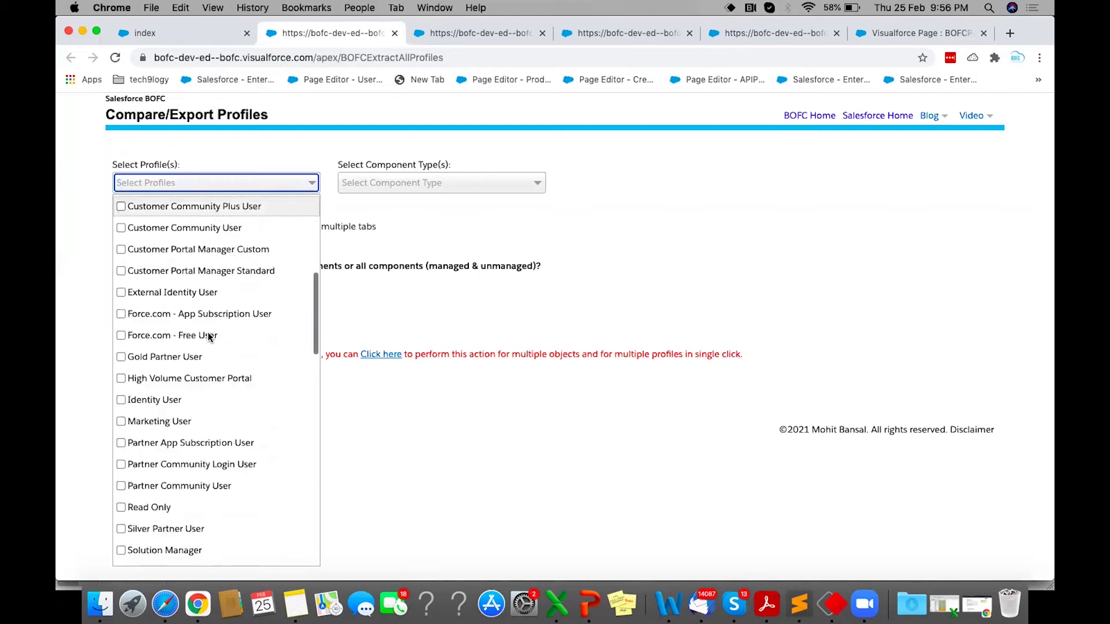
scroll(200, 393, down, 2)
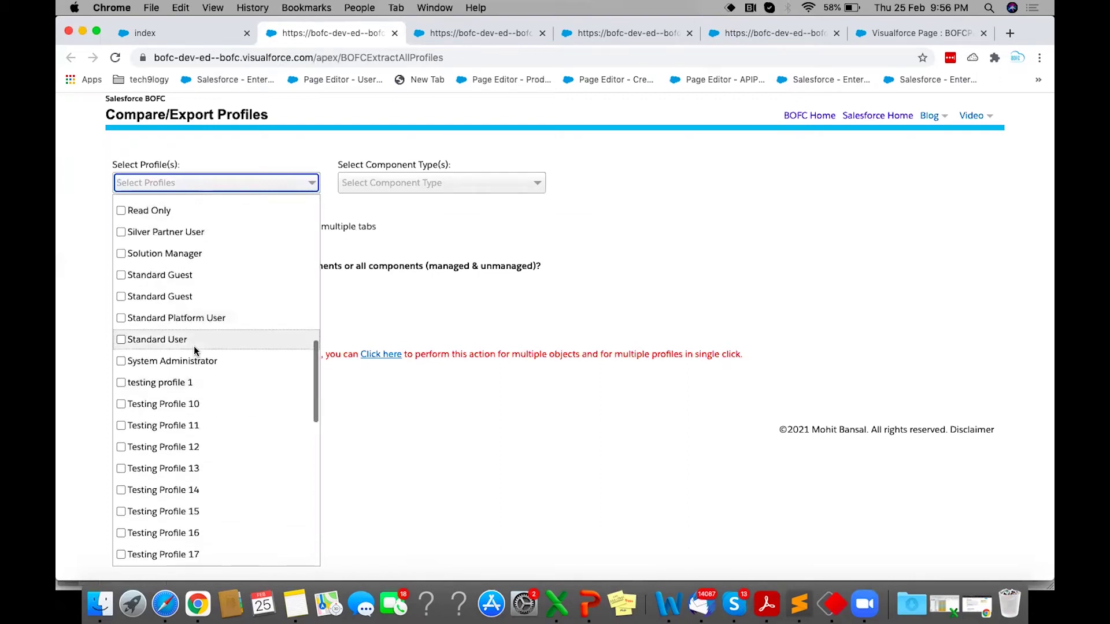
click(184, 361)
click(181, 338)
click(89, 251)
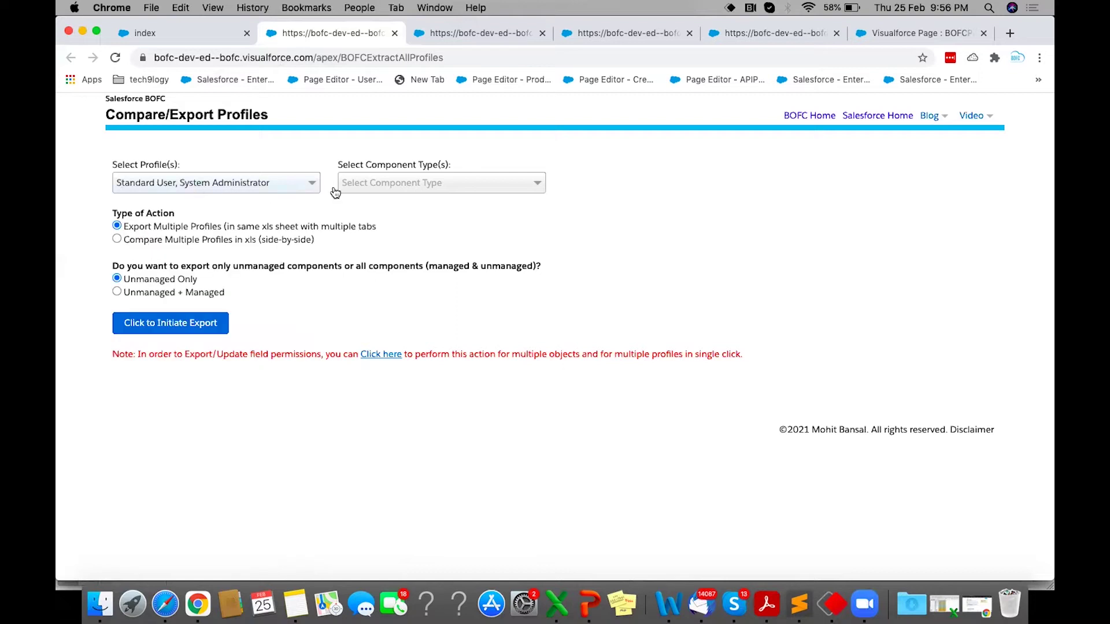
Step: Choose Object Permissions, User Permissions and Application Visibility as the component types to compare
click(392, 190)
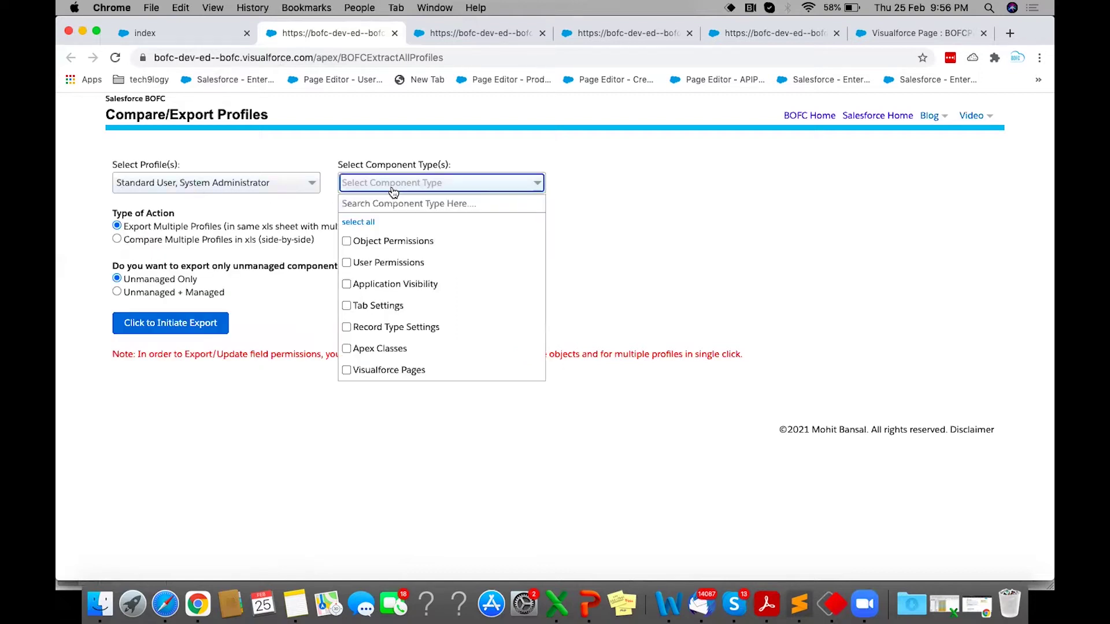
click(376, 237)
click(377, 262)
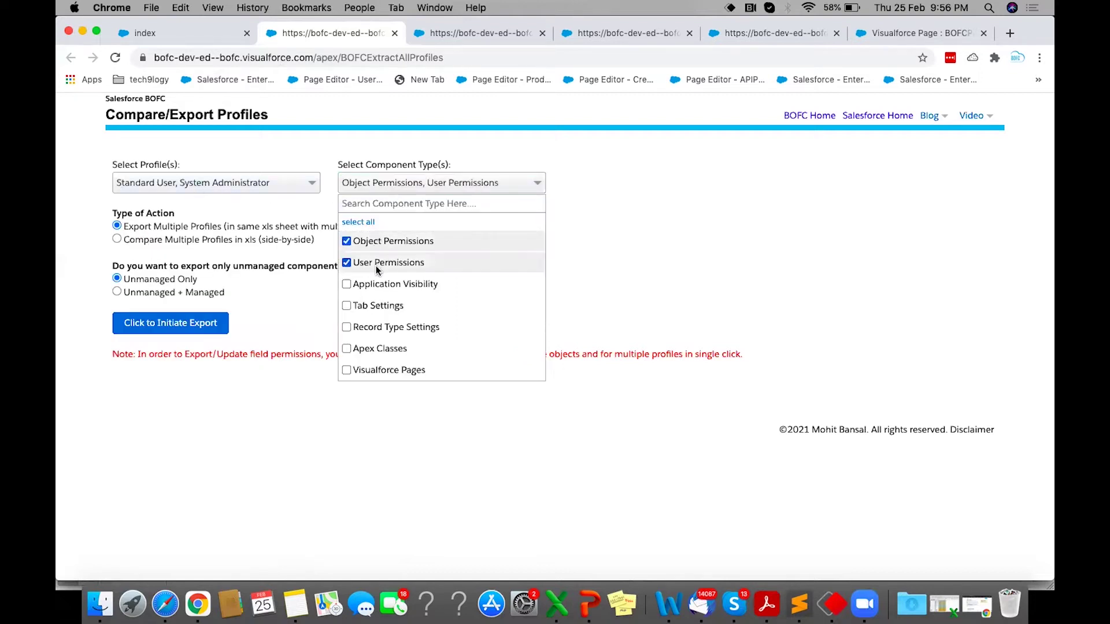
click(377, 284)
click(597, 249)
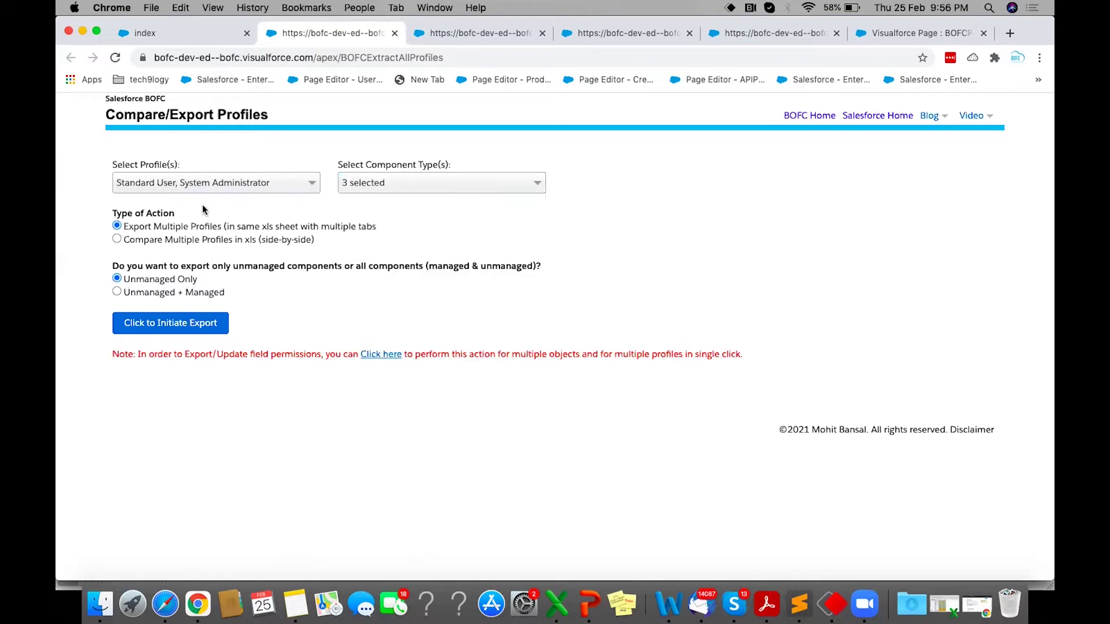
Step: Set the action to compare multiple profiles side by side in xls, between the current org and Test Org
triple_click(130, 213)
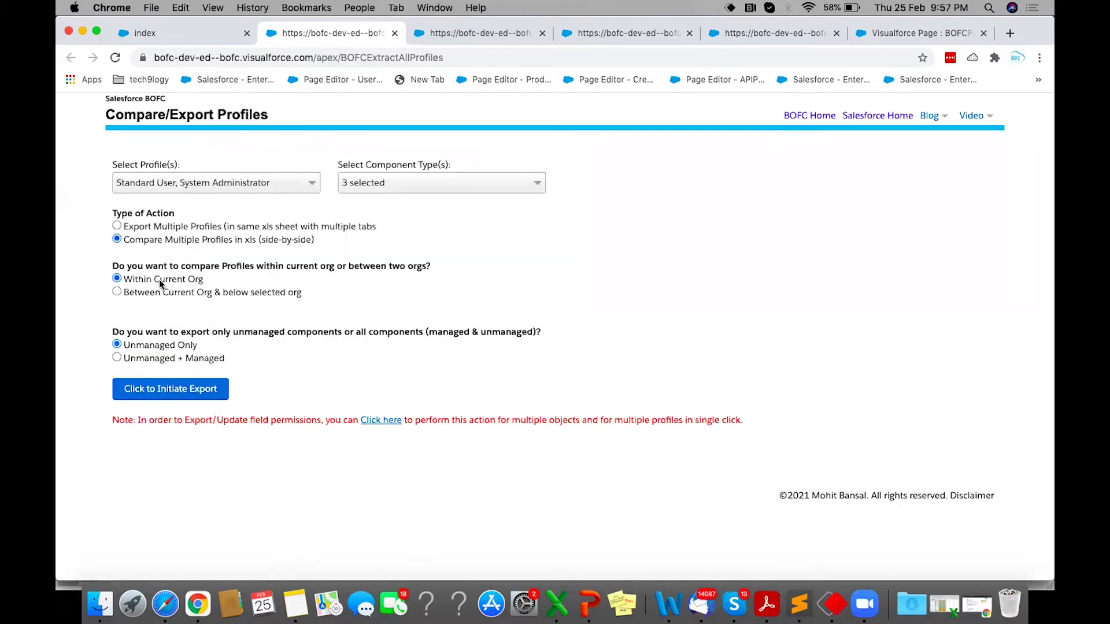
triple_click(147, 279)
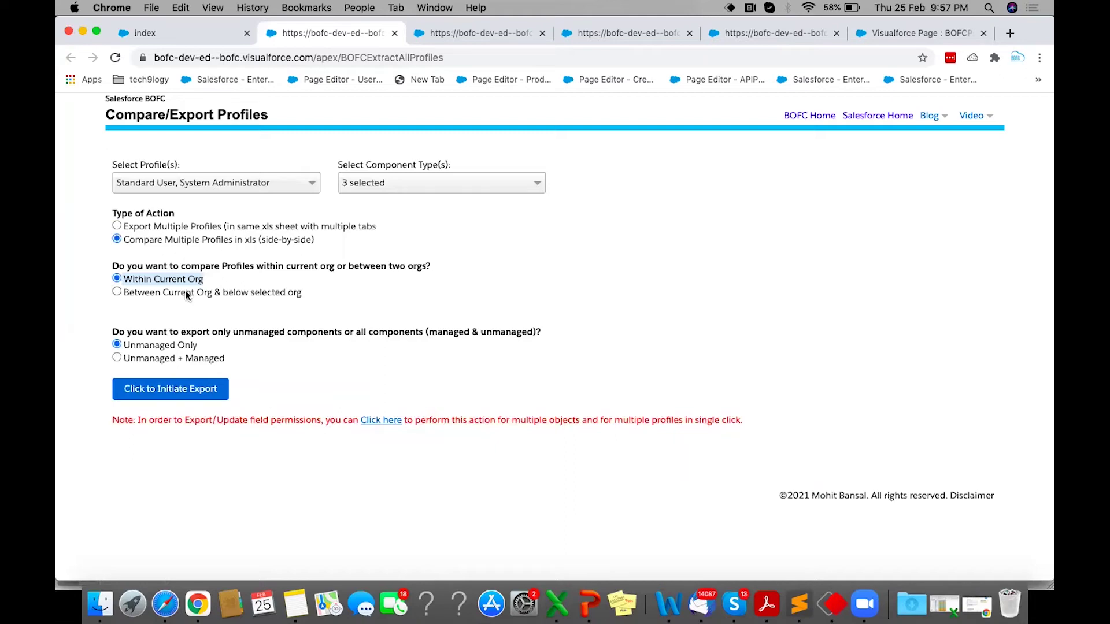
click(186, 293)
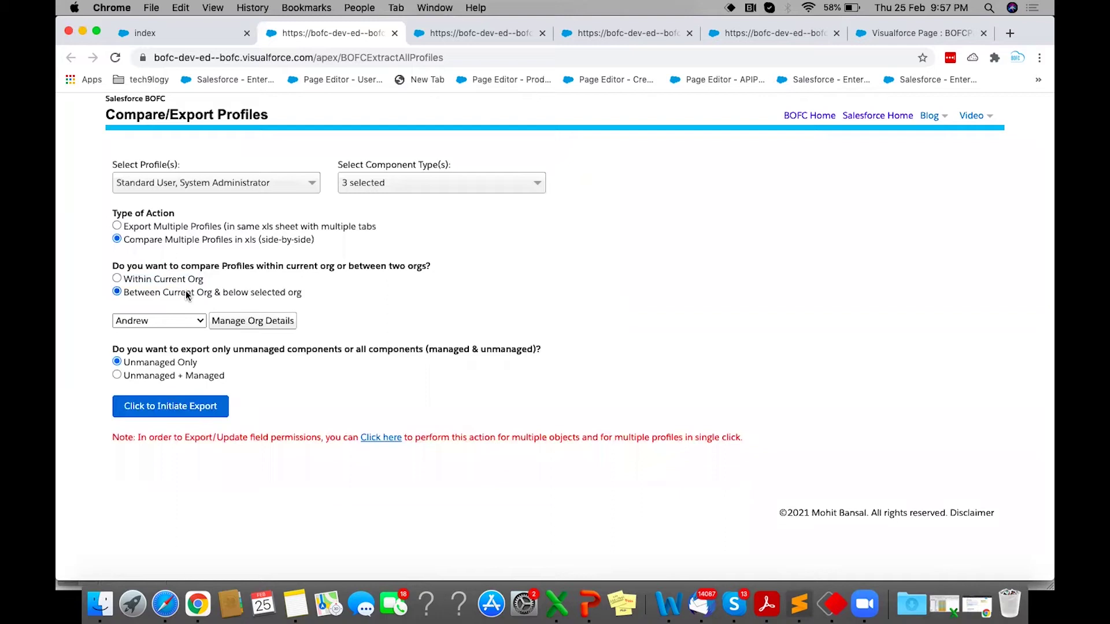
click(172, 322)
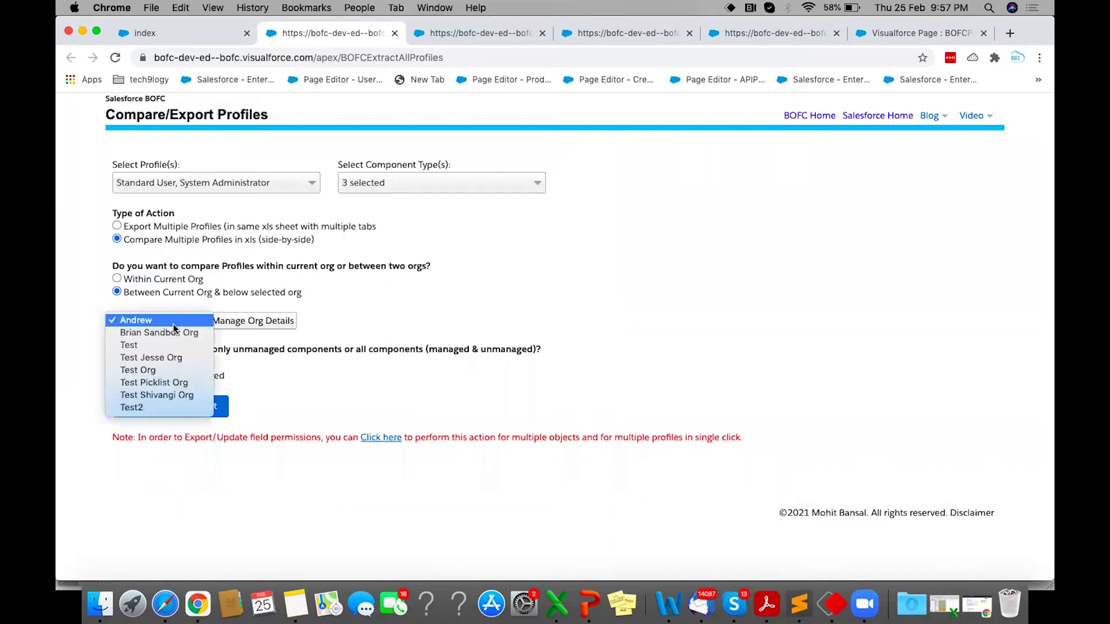
click(165, 369)
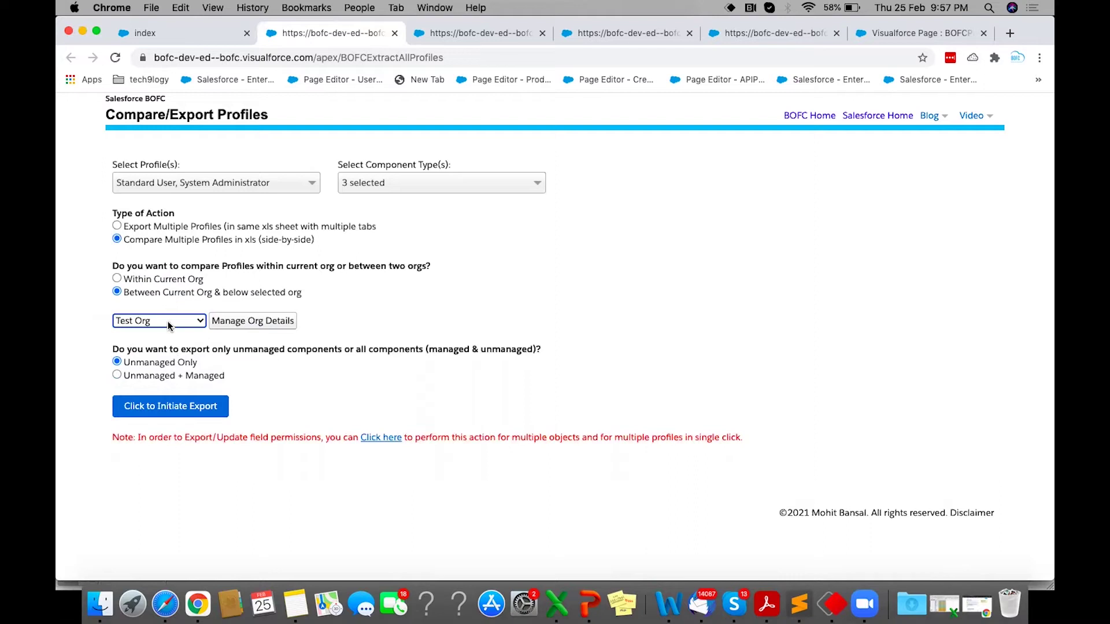
Step: Limit the comparison to unmanaged components only and initiate the profile export
click(153, 362)
click(139, 412)
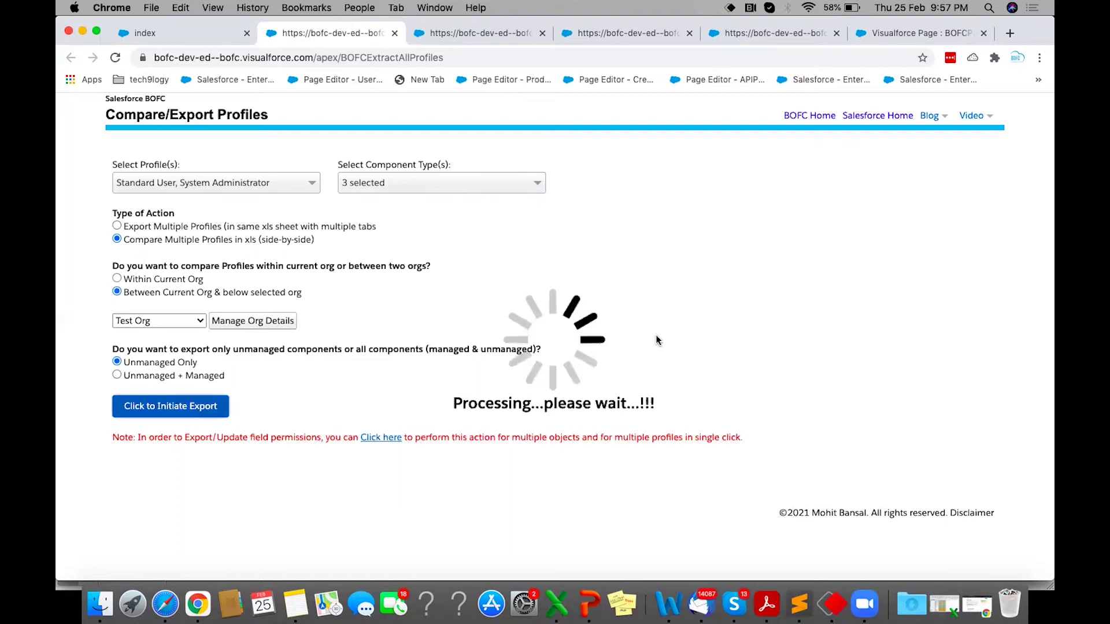
scroll(656, 336, down, 2)
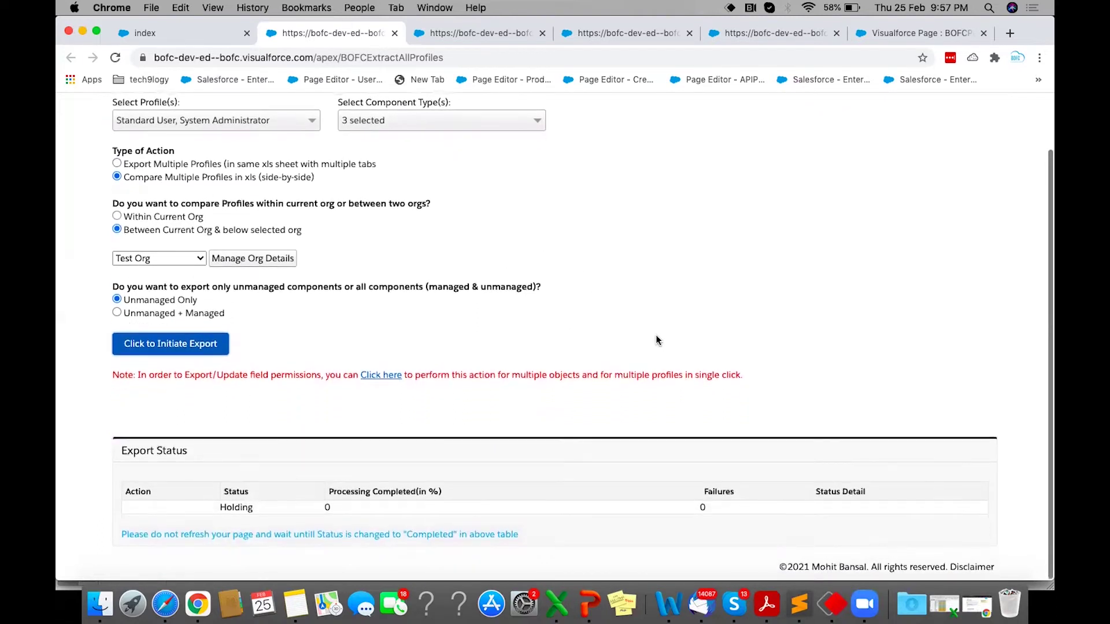
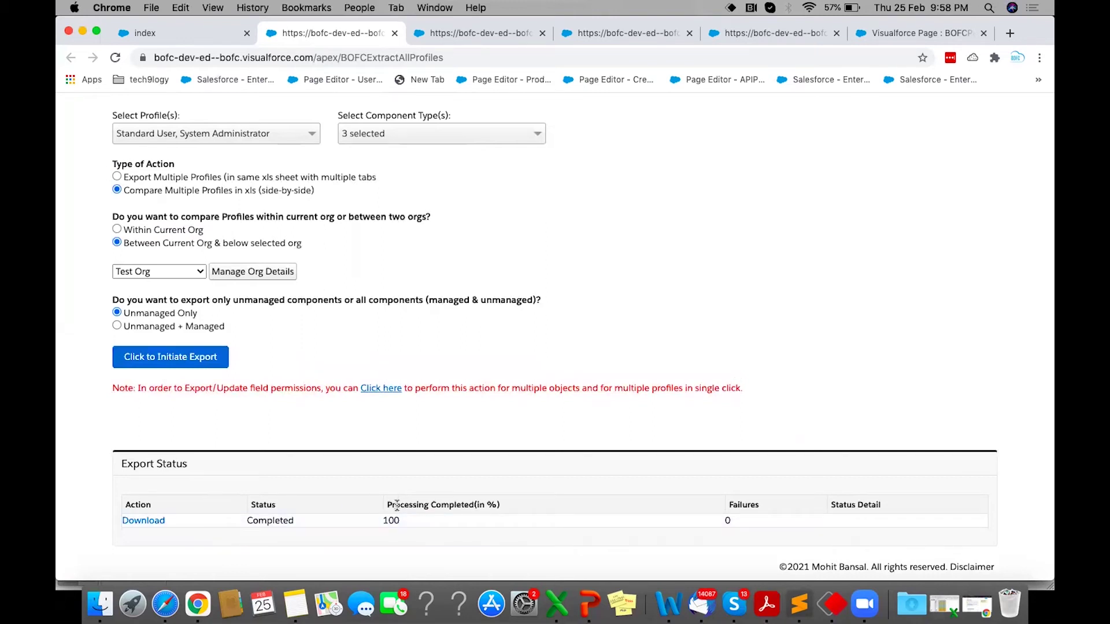
Step: Download the exported profile comparison sheet and open it in Excel in an enlarged window
click(144, 521)
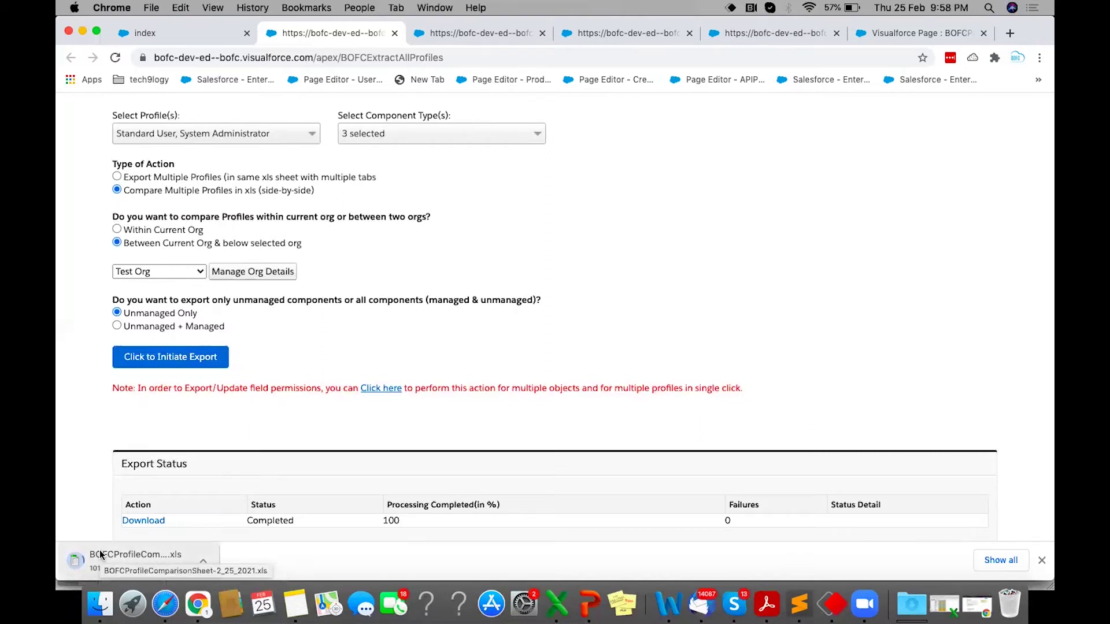
click(99, 555)
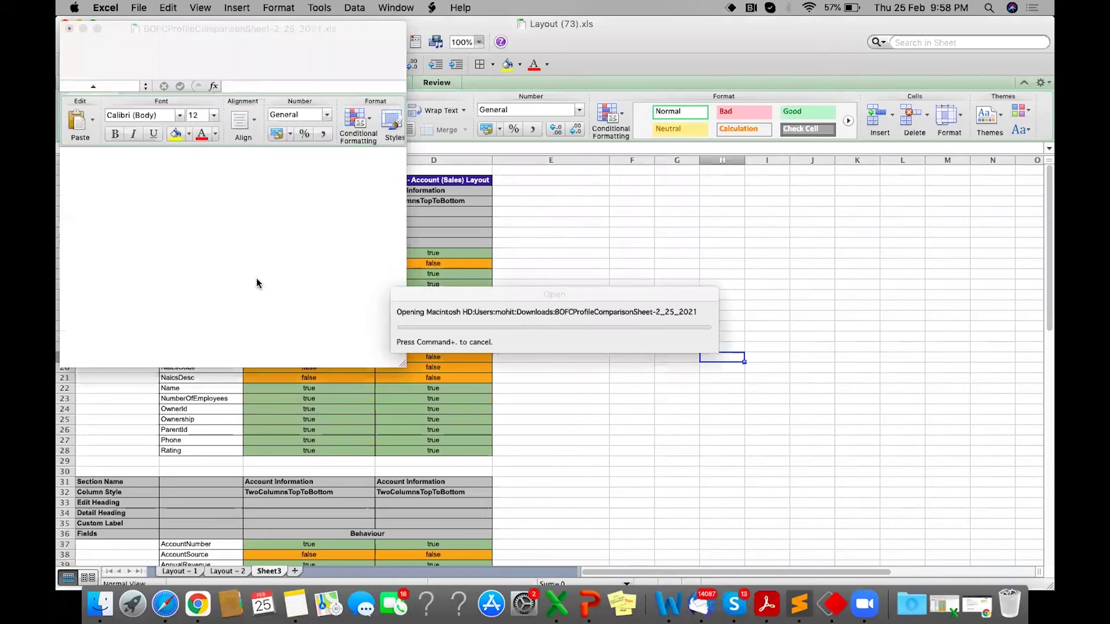
drag(403, 363, 928, 559)
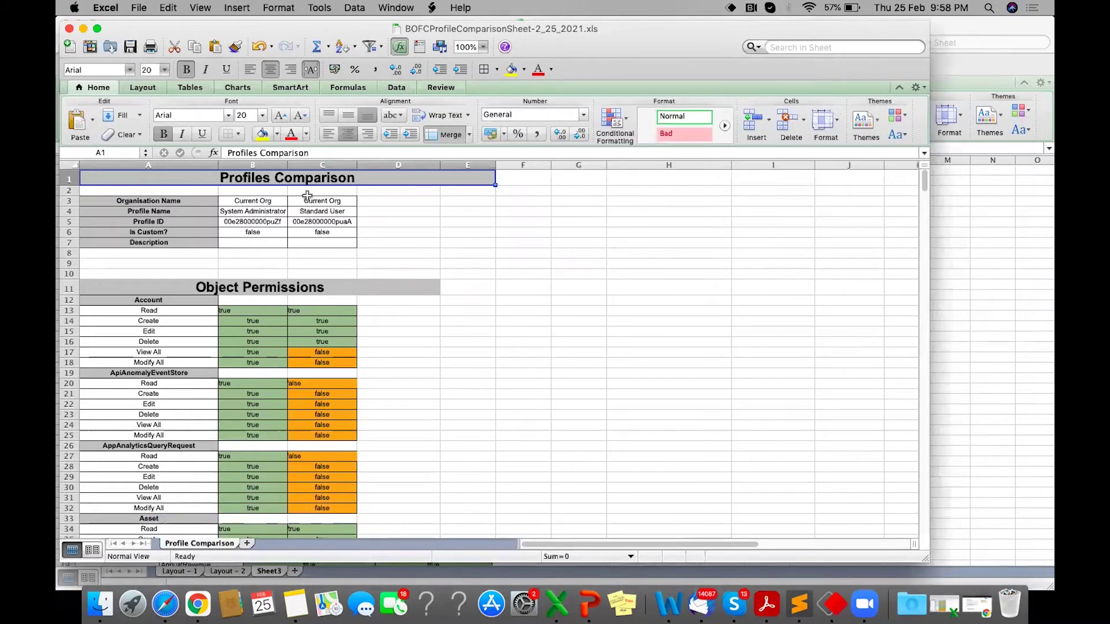
Step: Examine the Object Permissions section of the profile comparison, from the Account object down to SocialPersona
scroll(246, 234, down, 3)
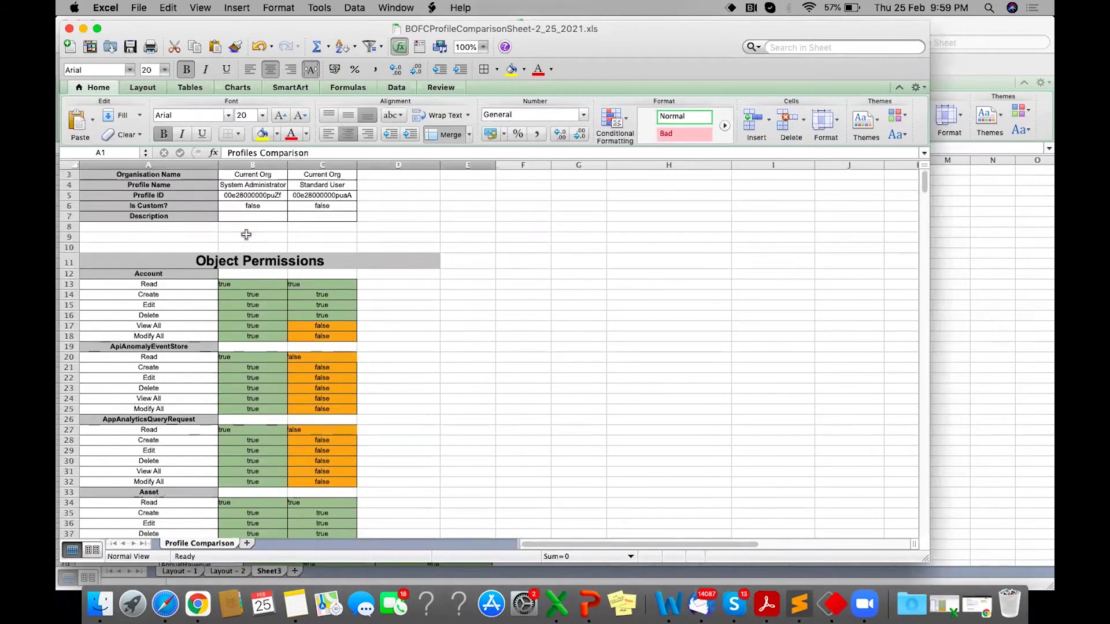
scroll(246, 234, down, 1)
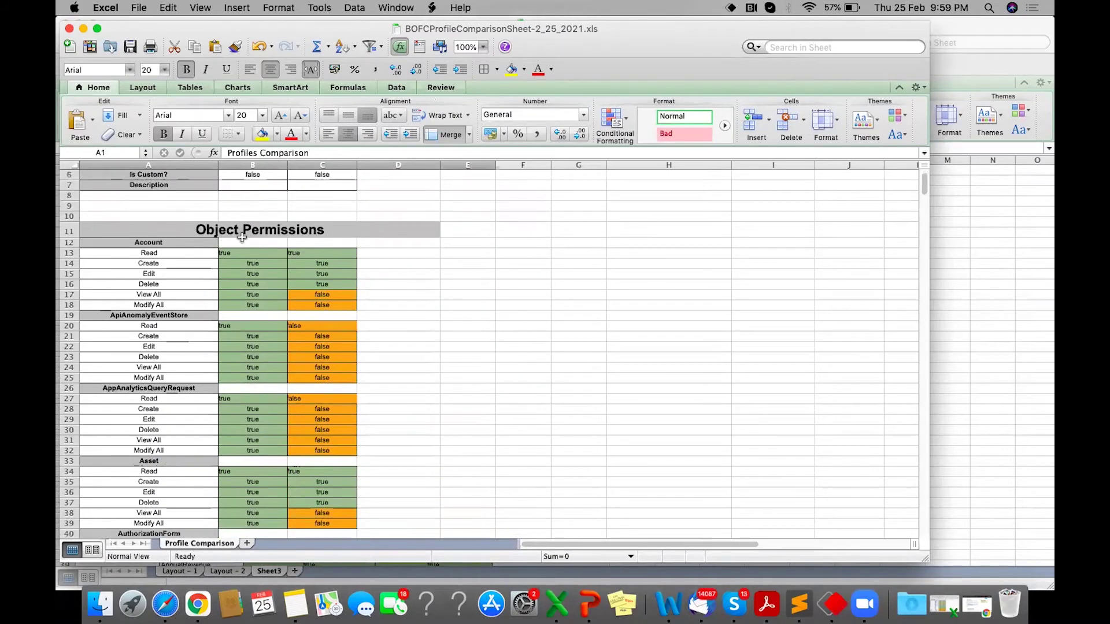
click(181, 255)
key(Right)
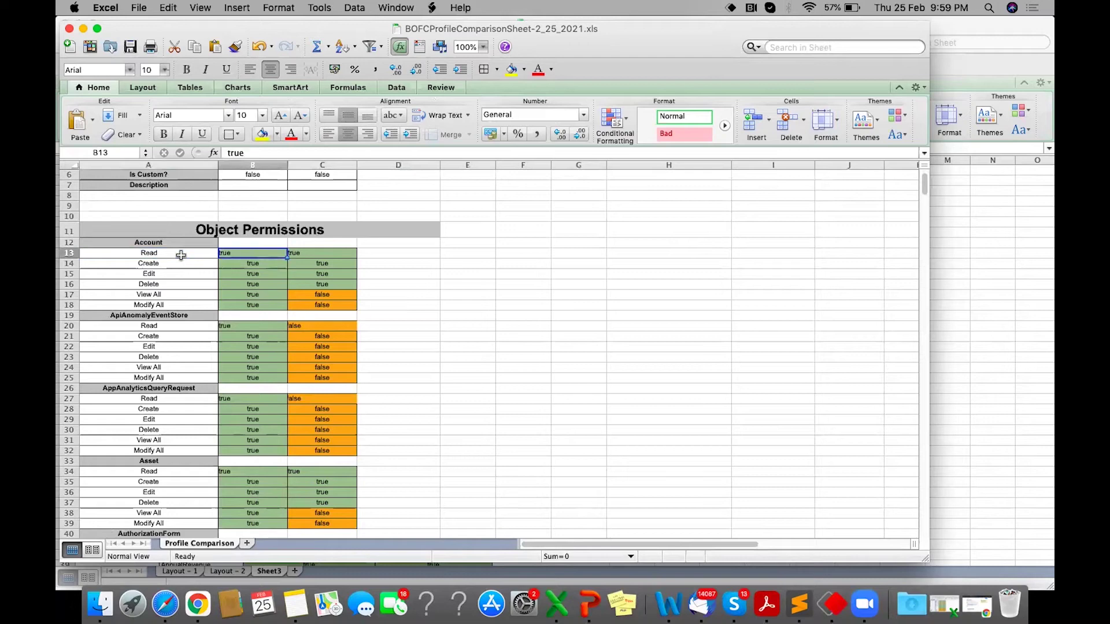
click(181, 255)
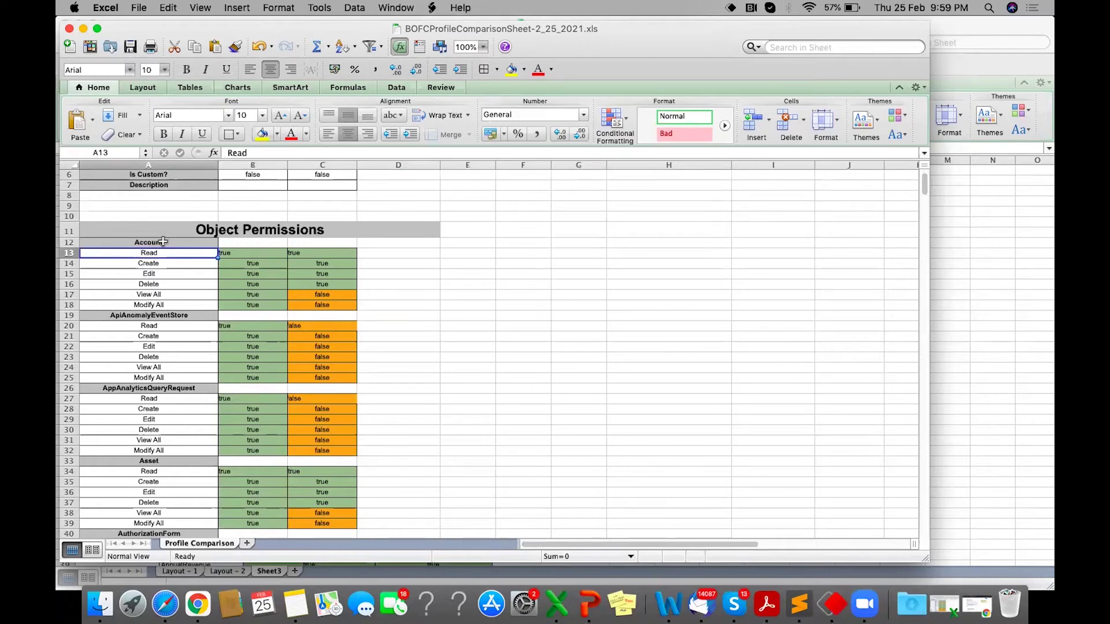
click(164, 243)
drag(163, 253, 165, 295)
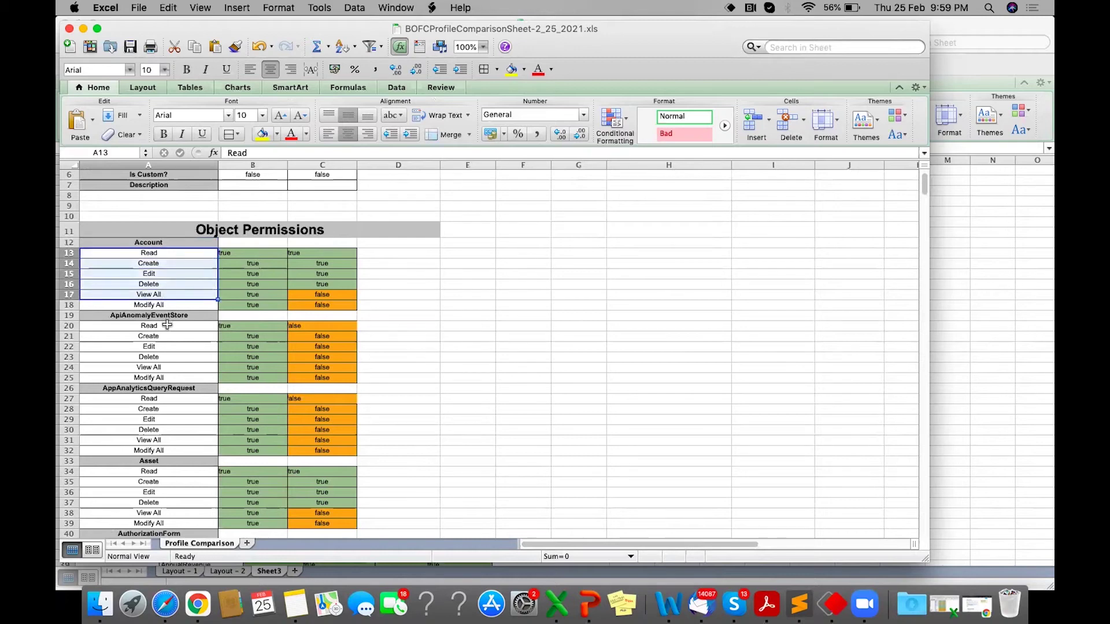
click(166, 315)
click(167, 326)
drag(167, 326, 170, 377)
scroll(171, 373, down, 5)
scroll(171, 373, down, 15)
scroll(172, 373, down, 20)
scroll(172, 372, down, 17)
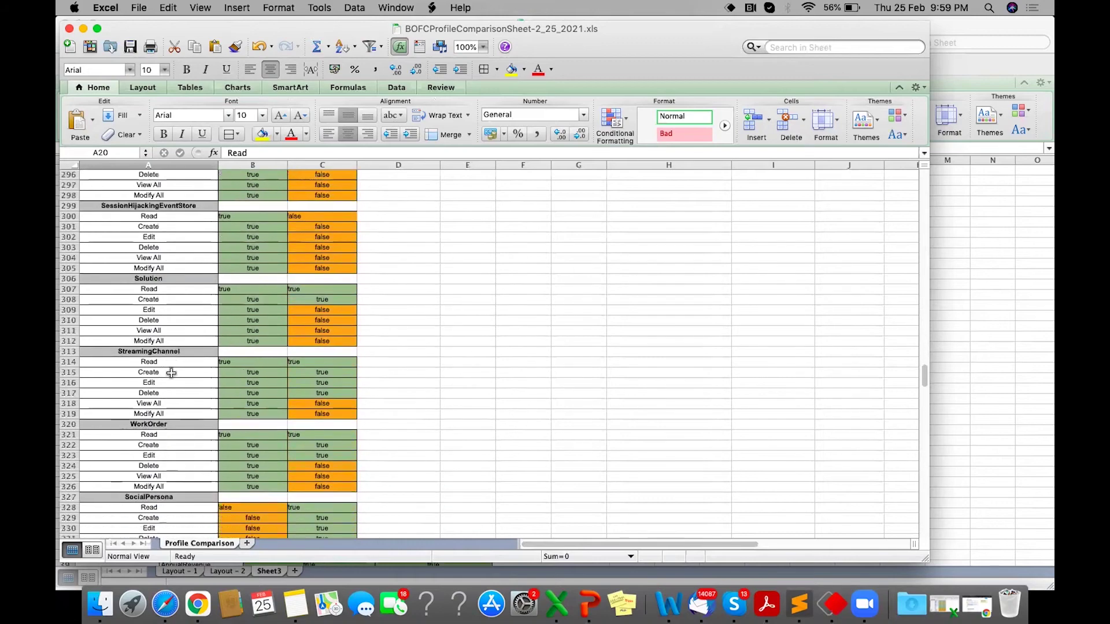
scroll(172, 373, down, 2)
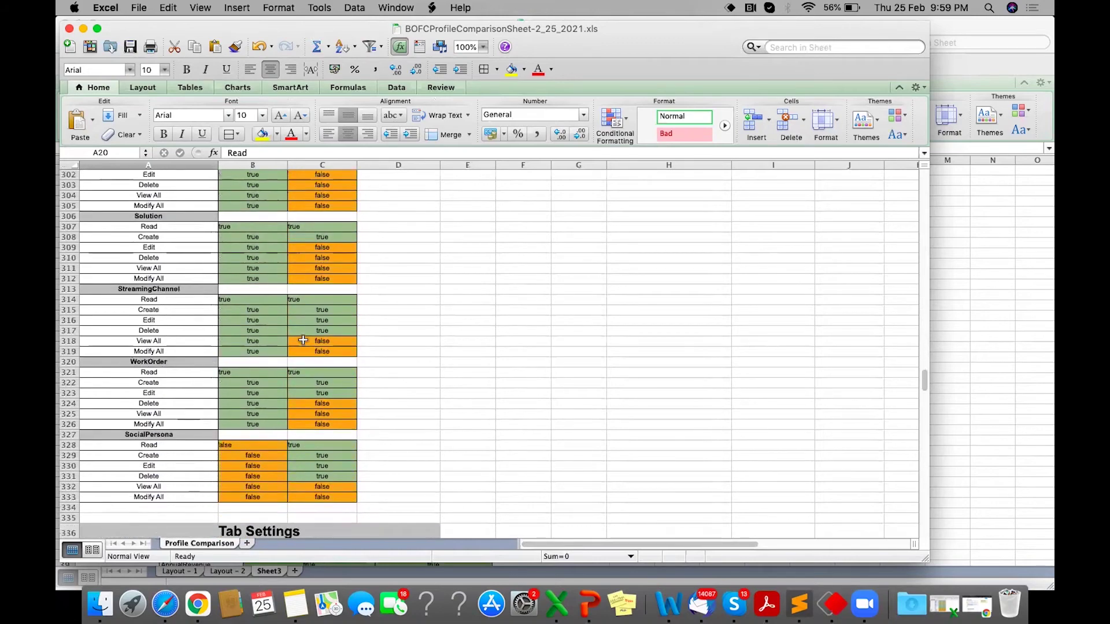
Step: Examine the User Permissions and Application Visibility sections of the profile comparison sheet
scroll(158, 378, down, 3)
scroll(157, 377, down, 3)
scroll(157, 377, up, 3)
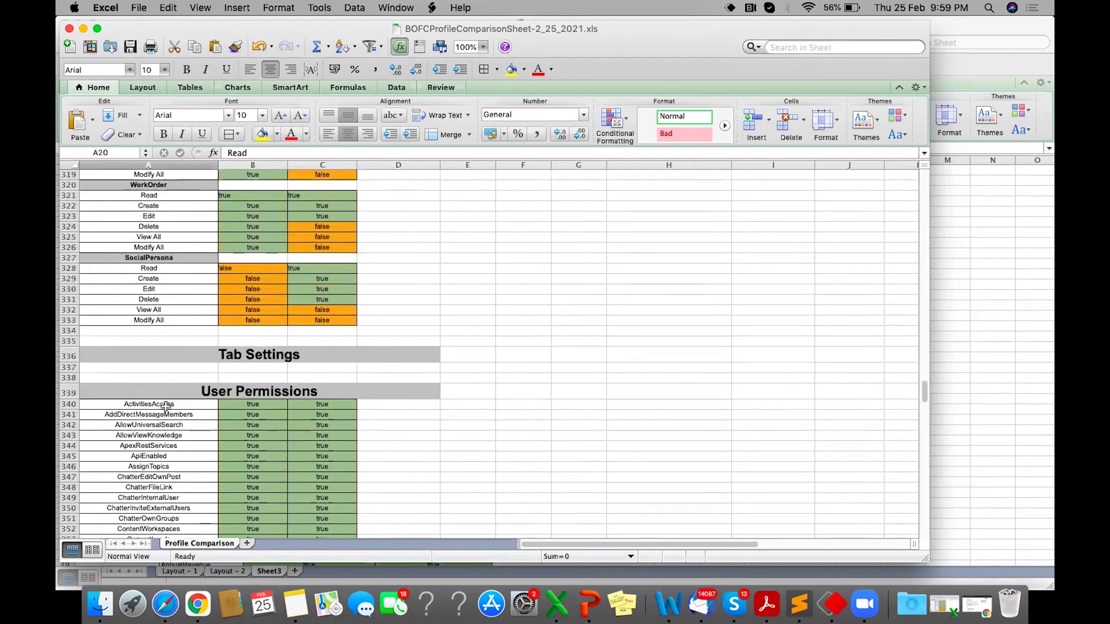
scroll(166, 407, down, 2)
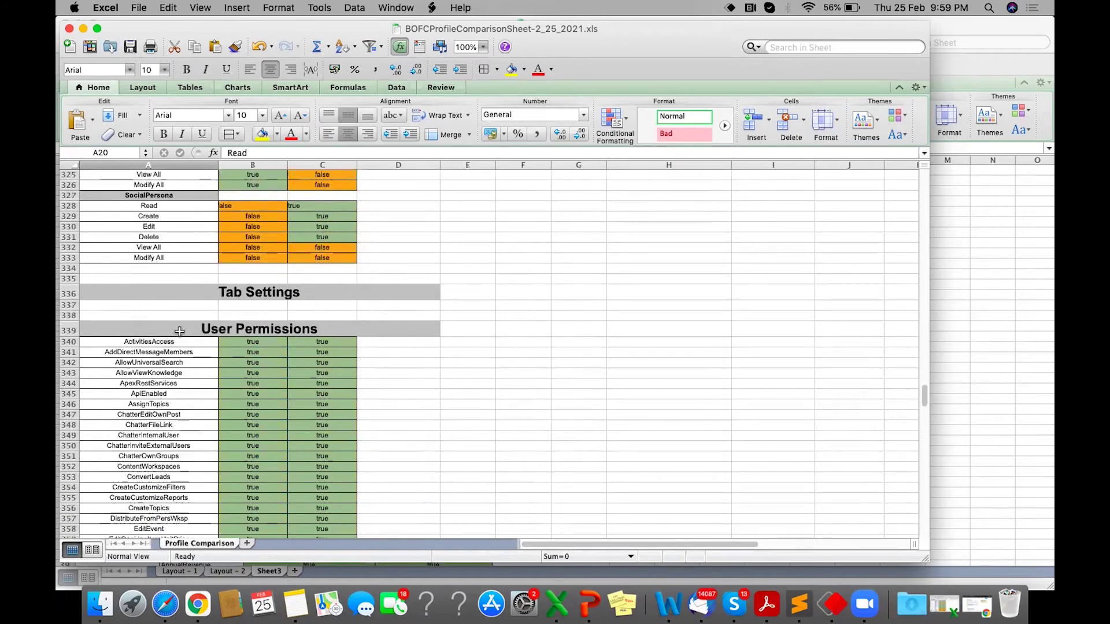
click(154, 341)
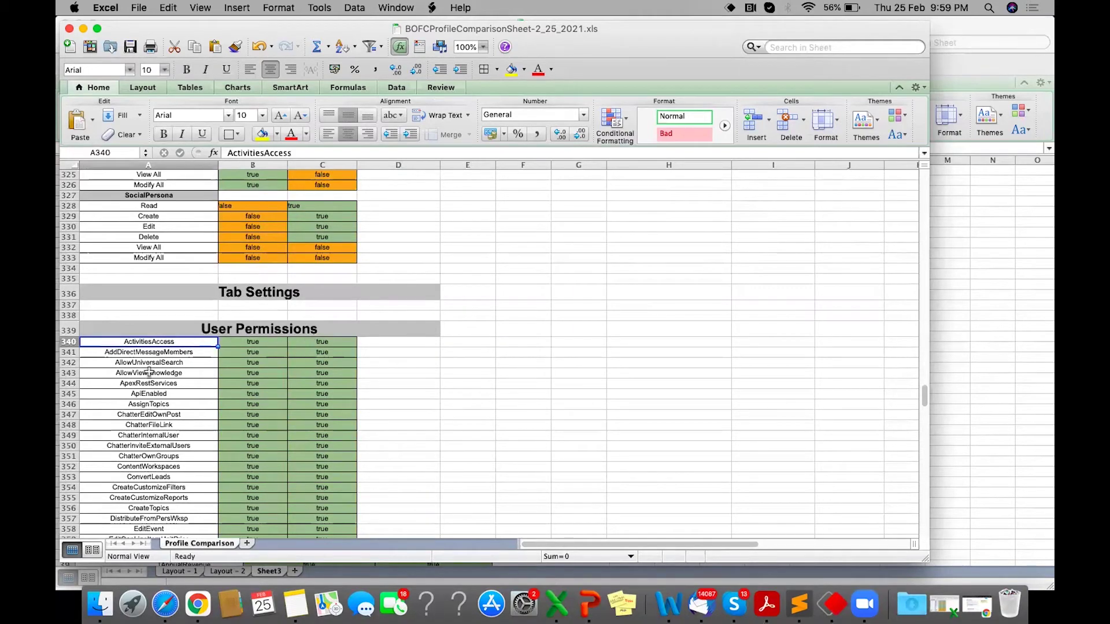
scroll(149, 372, down, 20)
scroll(149, 372, down, 20)
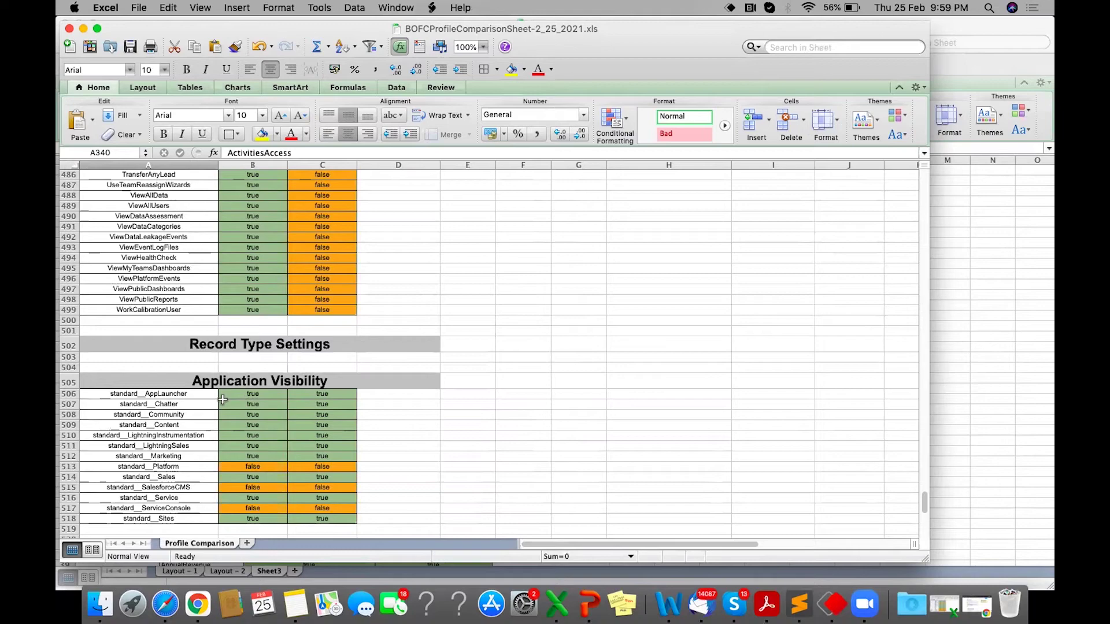
Step: Switch to Chrome and highlight the webinar agenda item on comparing field availability on multiple layouts
click(199, 604)
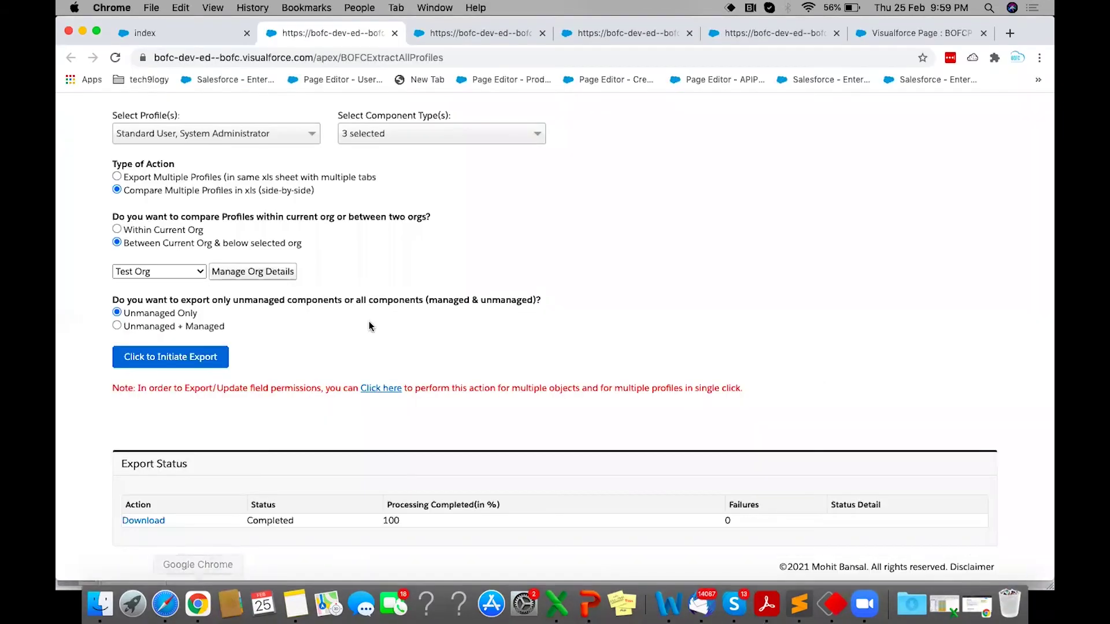
scroll(441, 259, up, 2)
scroll(441, 262, down, 1)
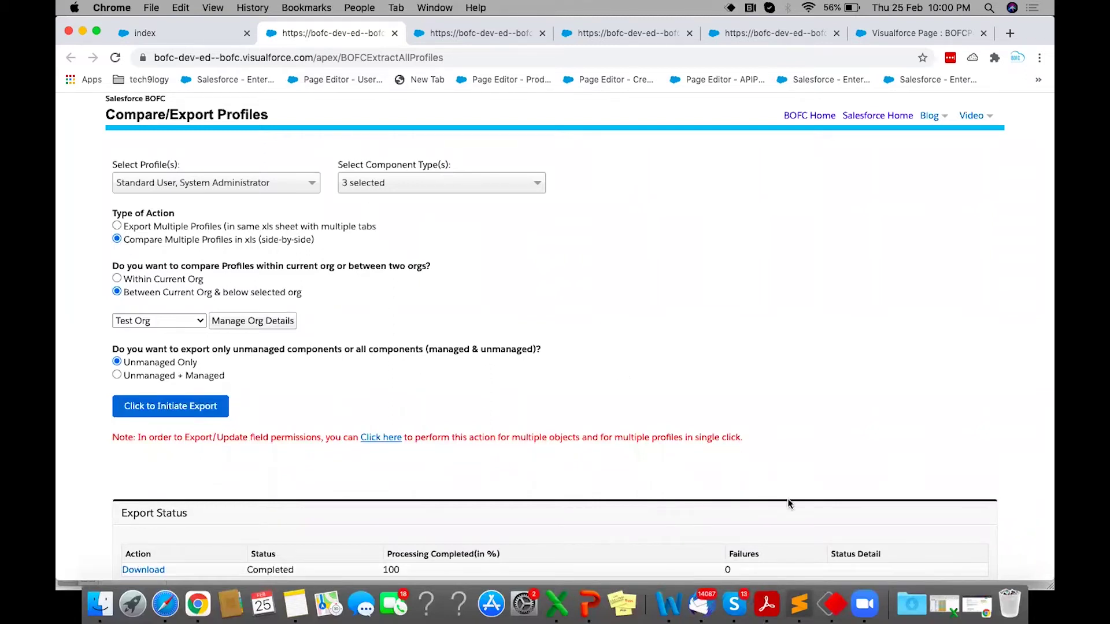
click(965, 600)
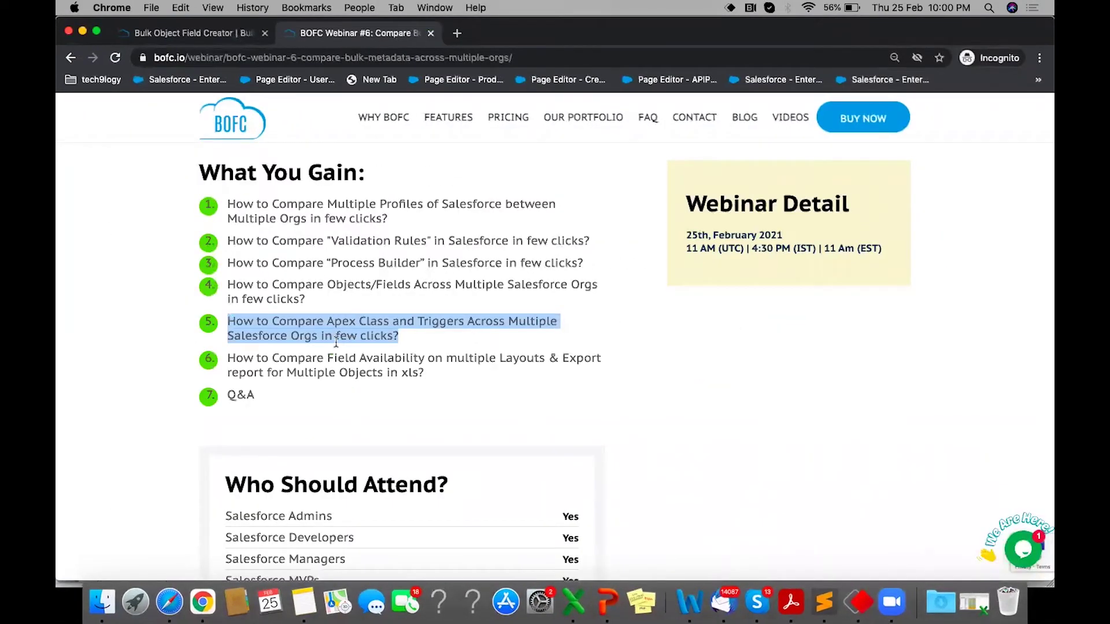
triple_click(339, 357)
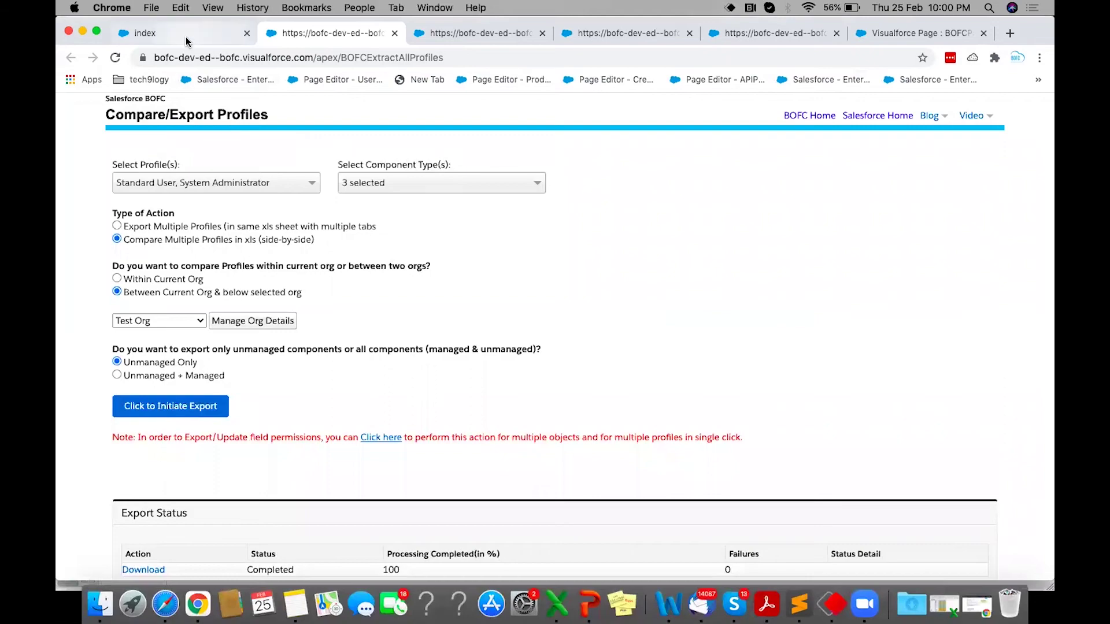
Step: Return to the BOFC home page and open the export of multiple page-layouts for multiple objects
click(186, 36)
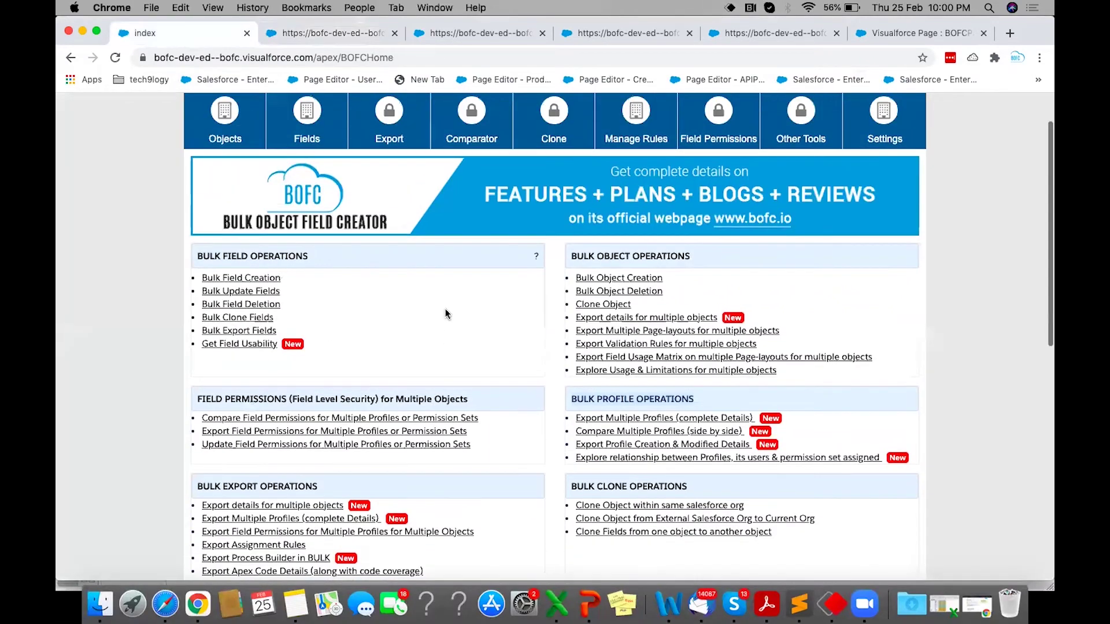
scroll(552, 473, down, 5)
scroll(554, 472, up, 3)
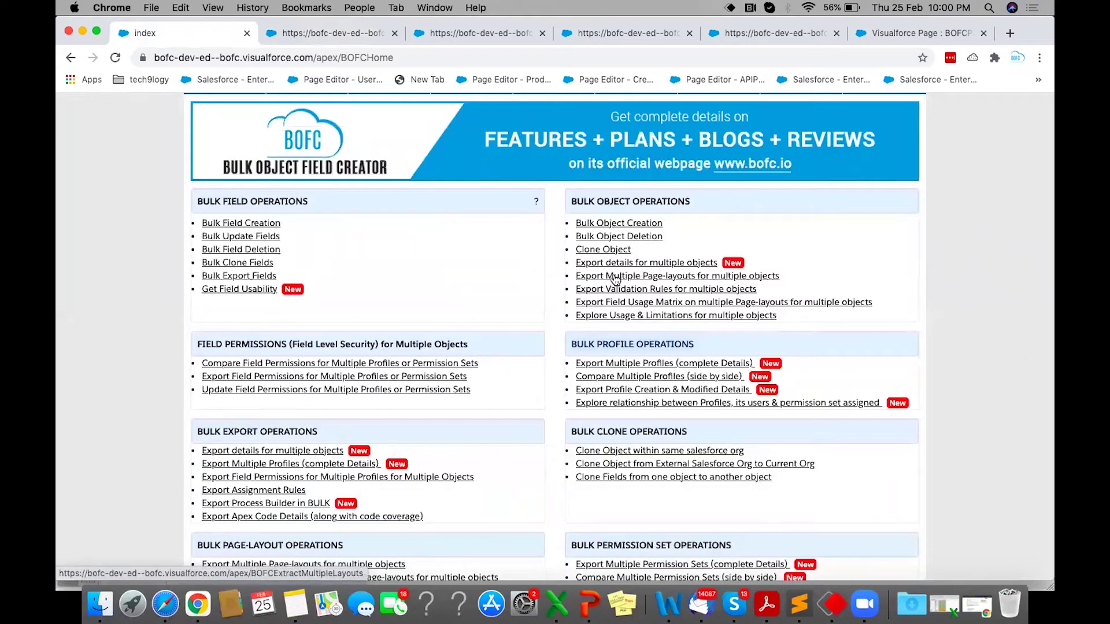
click(650, 276)
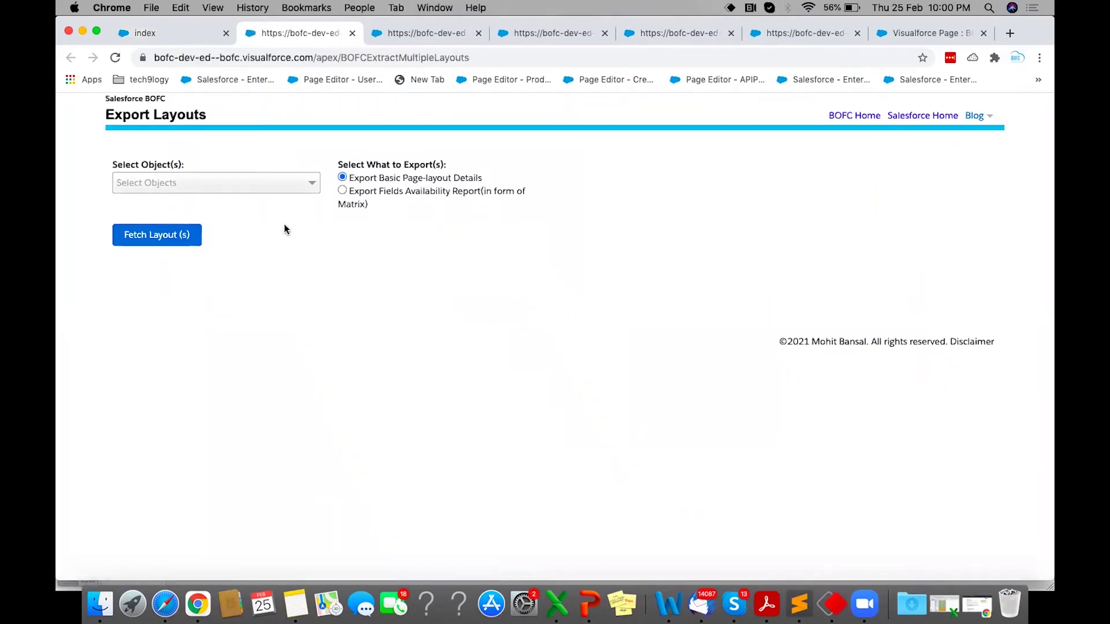
Step: Select the Case object, choose the Fields Availability Report in matrix form, and fetch its layouts
click(210, 180)
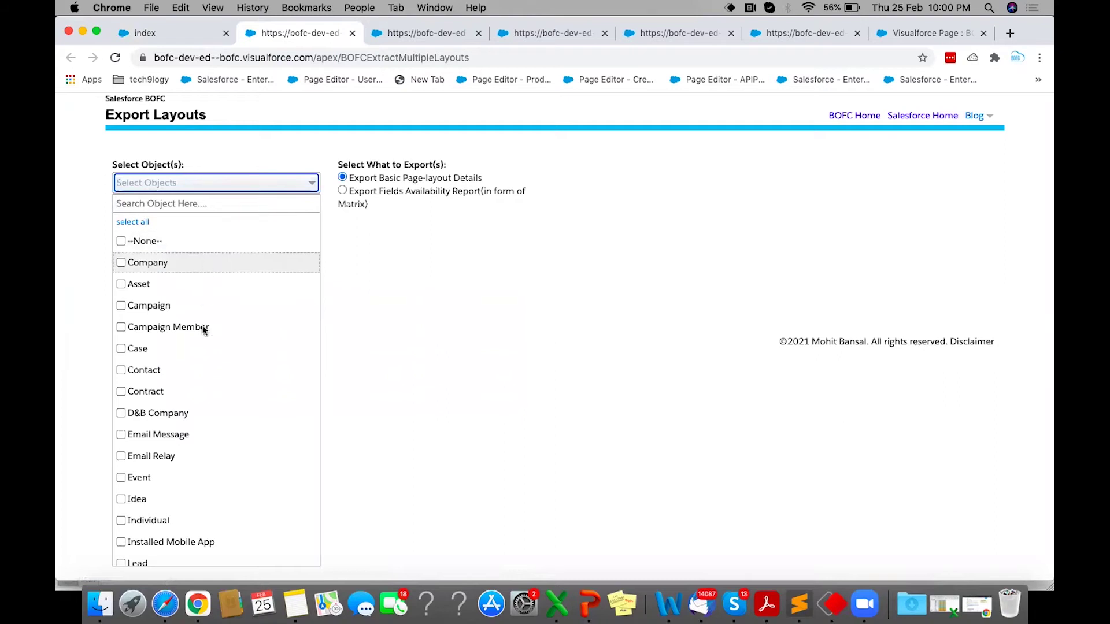
click(207, 350)
click(402, 331)
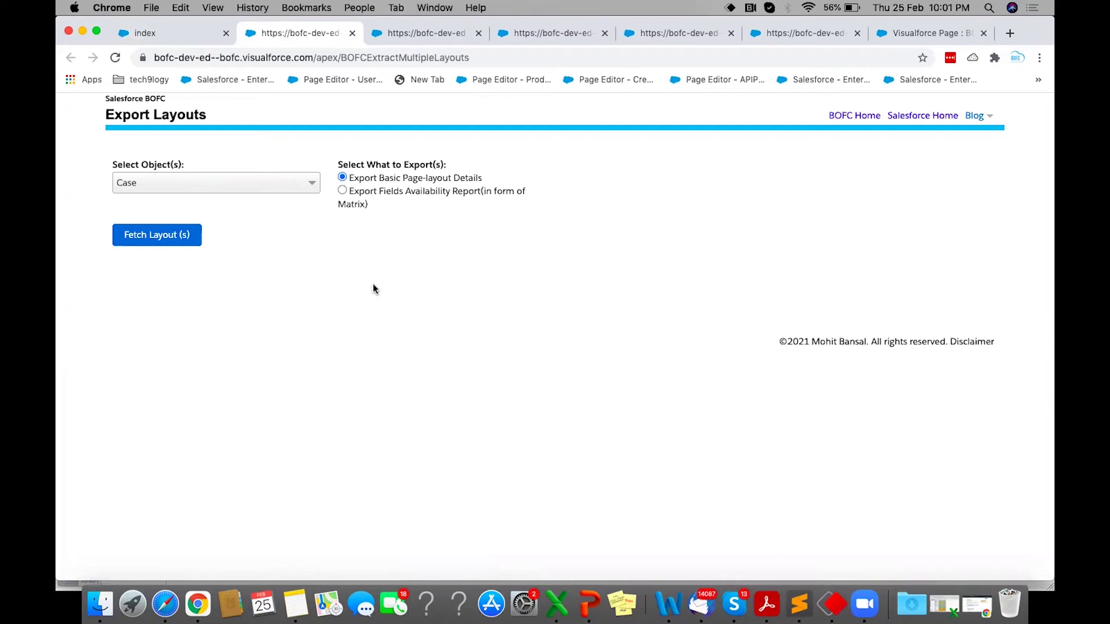
click(365, 192)
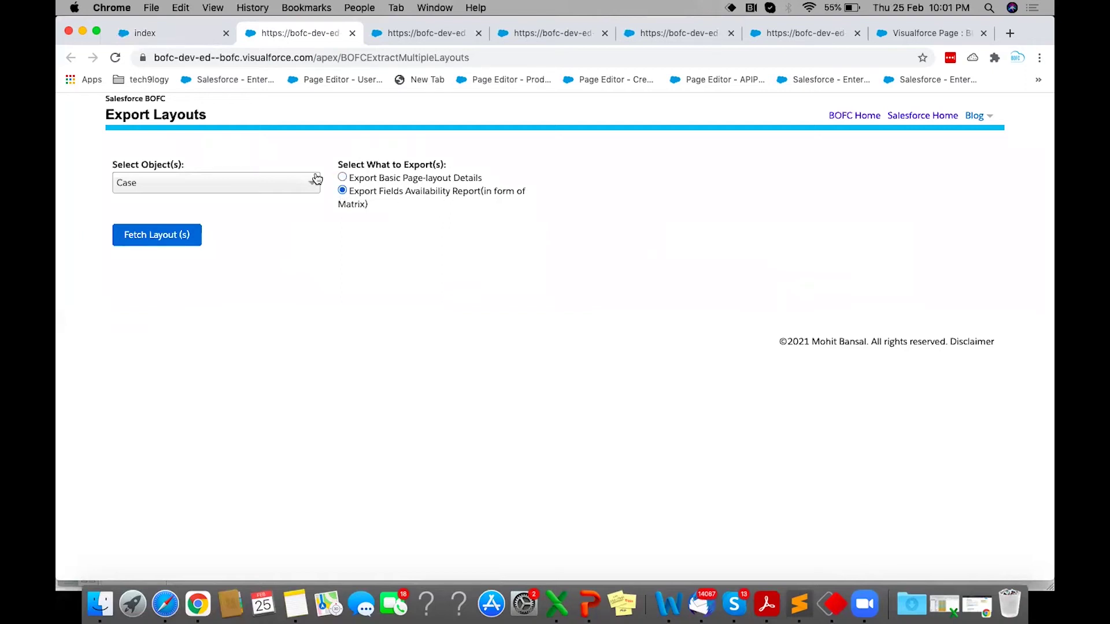
click(159, 239)
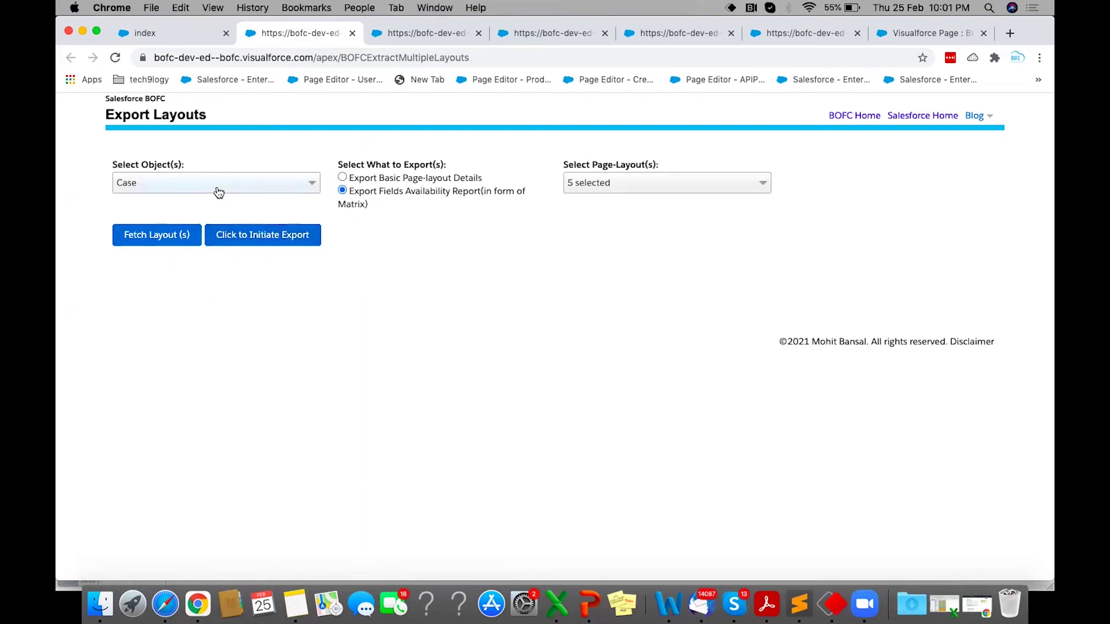
Step: Review the selected Case page layouts and initiate the export with all of them included
click(611, 184)
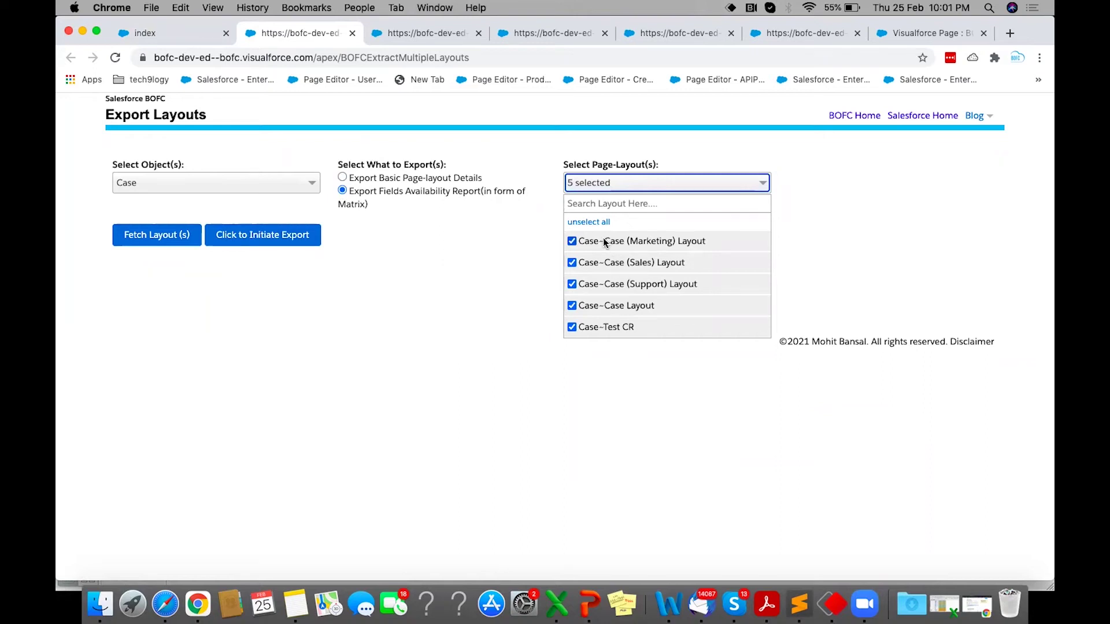
click(588, 381)
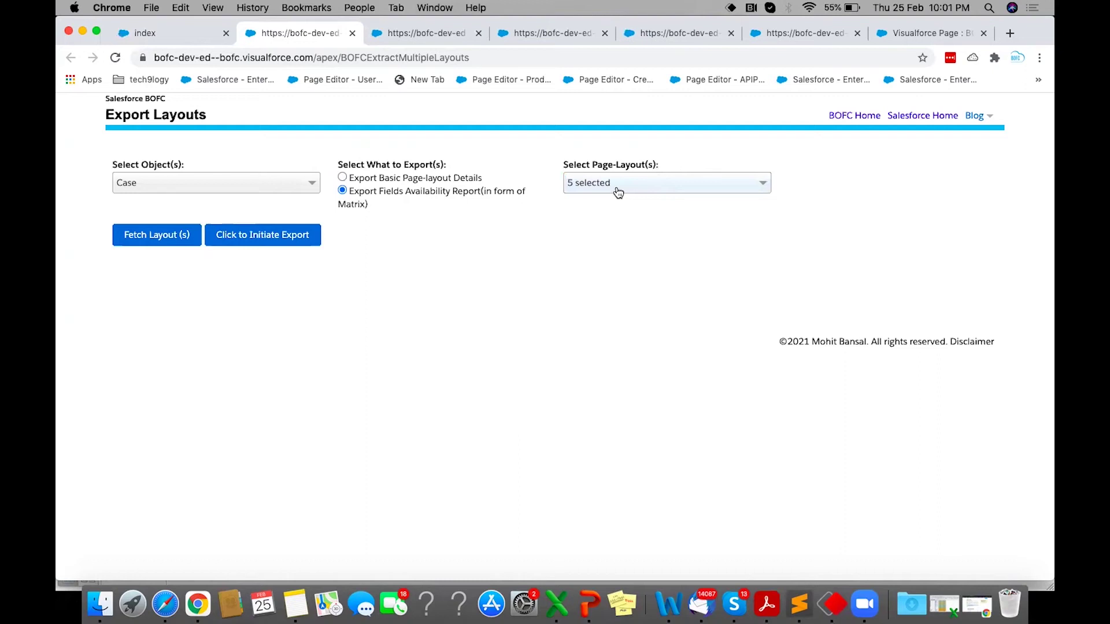
click(270, 240)
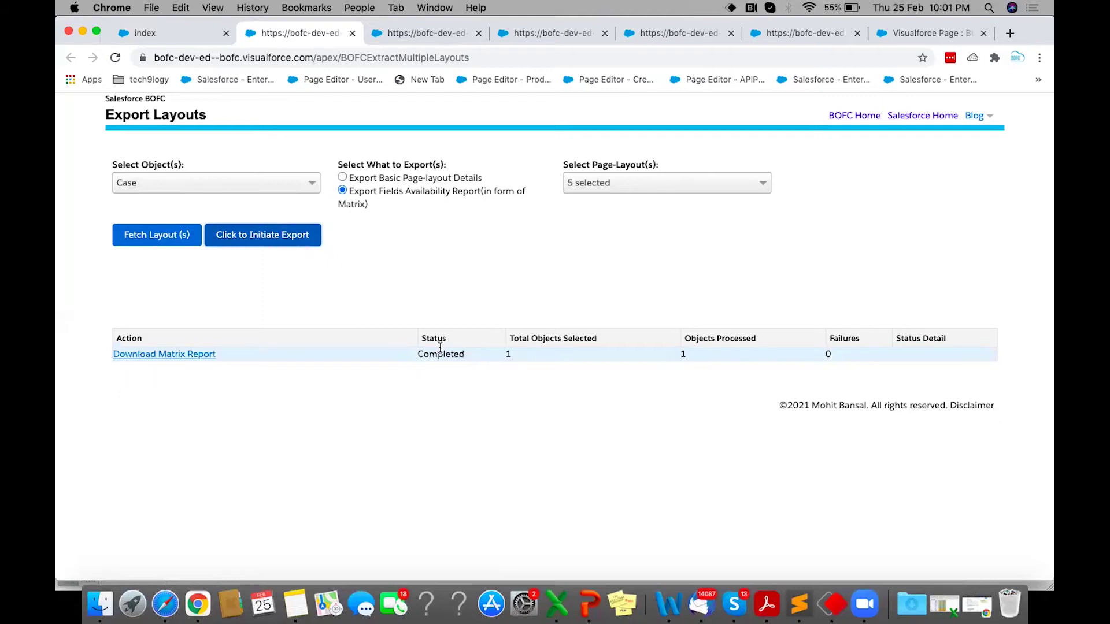
Step: Download the Case matrix report and open it in Excel in an enlarged window
click(160, 354)
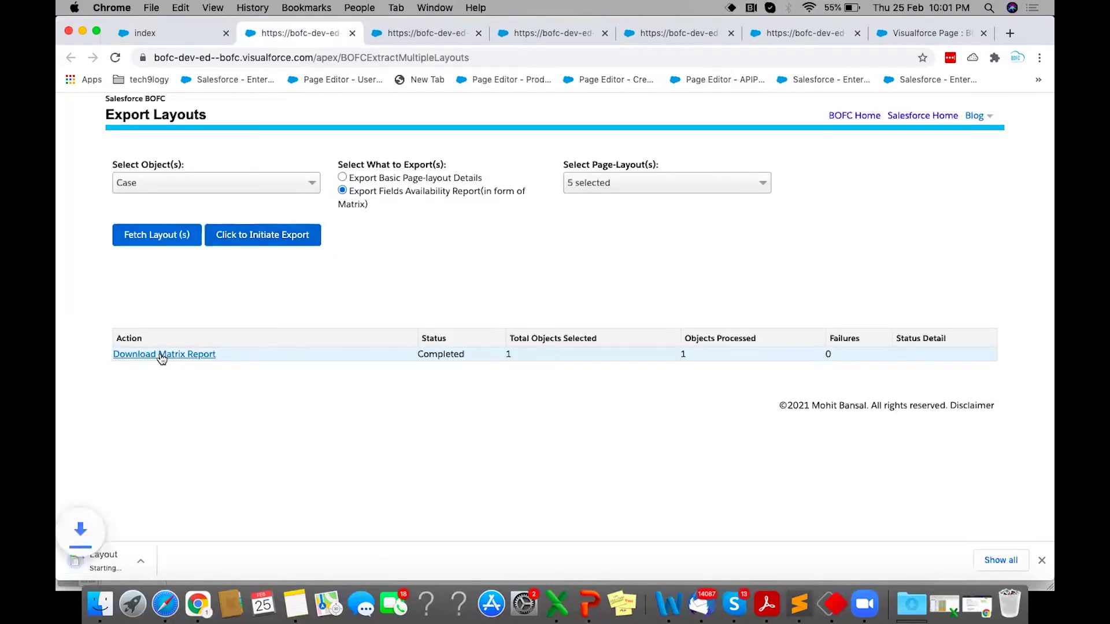
click(138, 556)
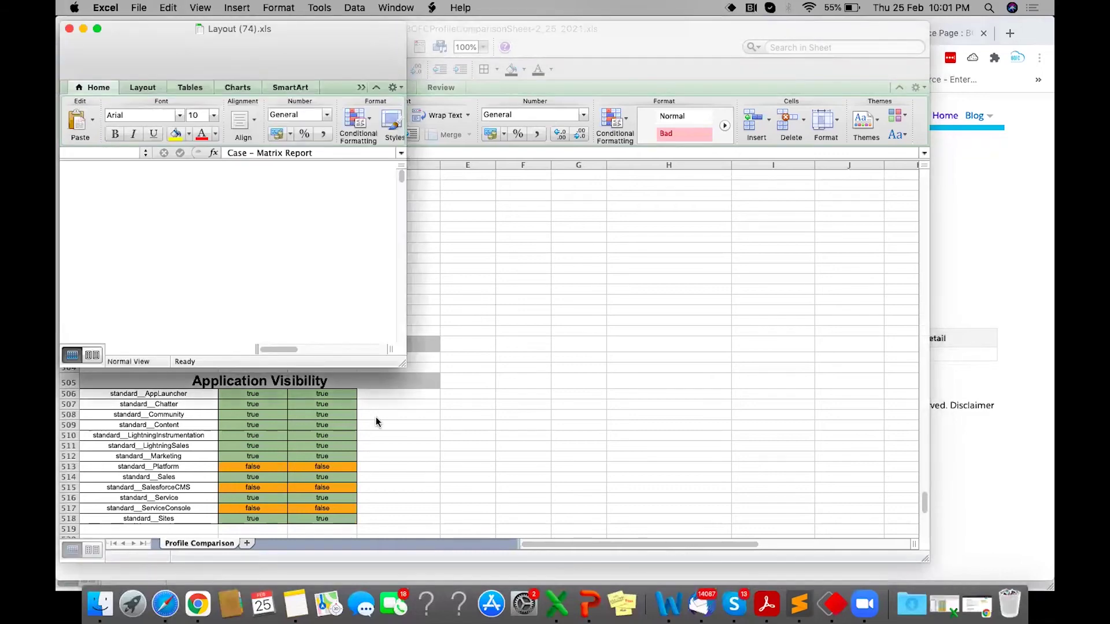
drag(401, 363, 1018, 576)
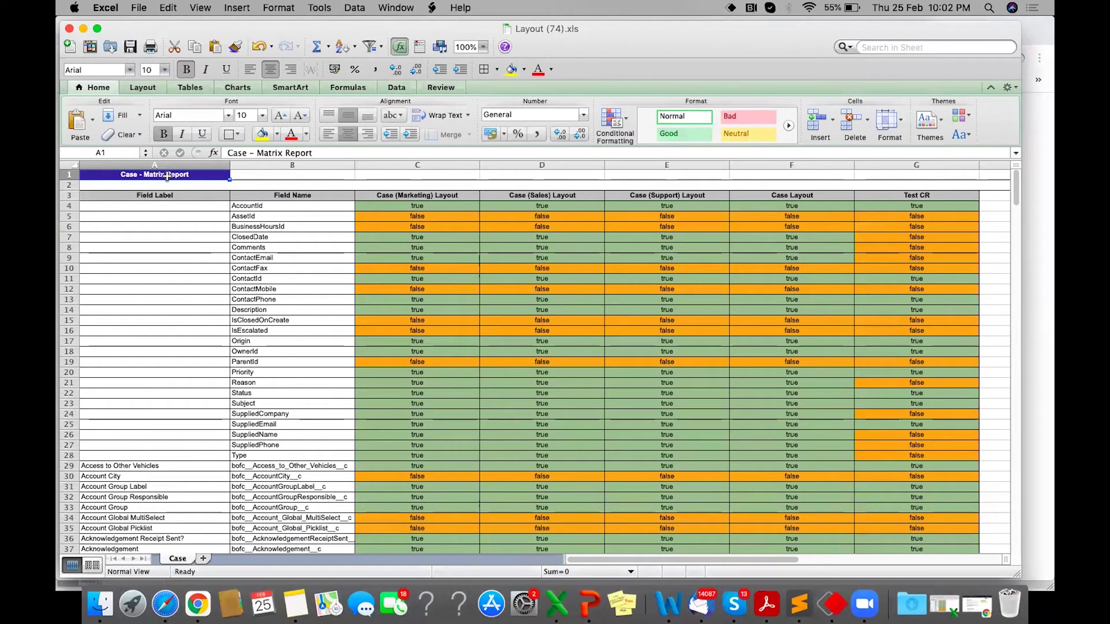
Step: Examine the Case matrix report for the availability of fields such as AccountId, AssetId and ClosedDate across the page layouts
drag(165, 206, 313, 457)
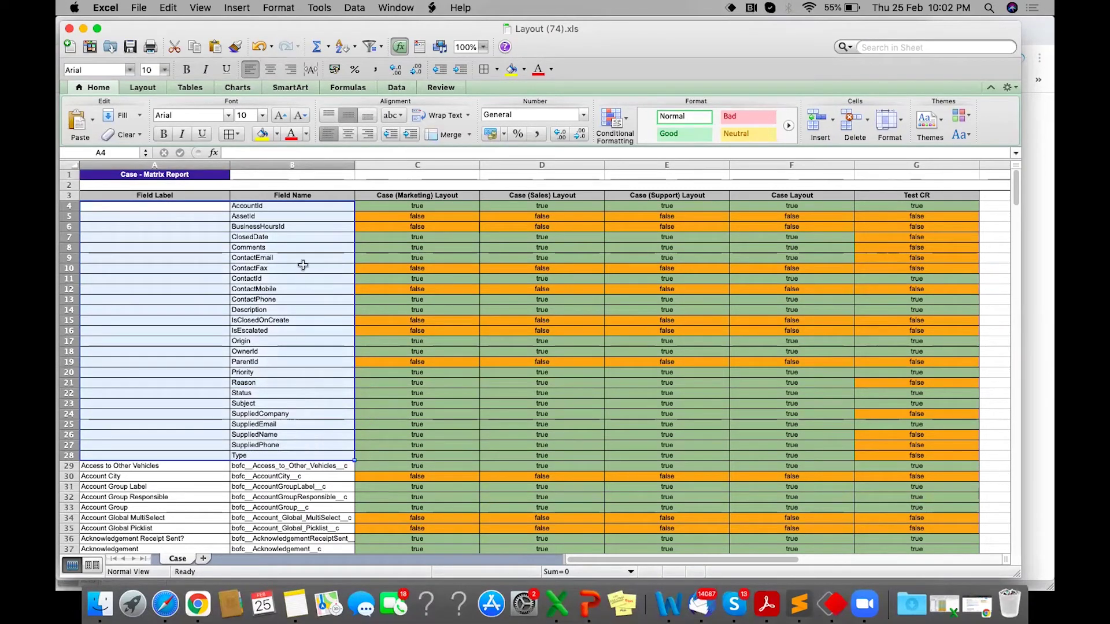
click(429, 196)
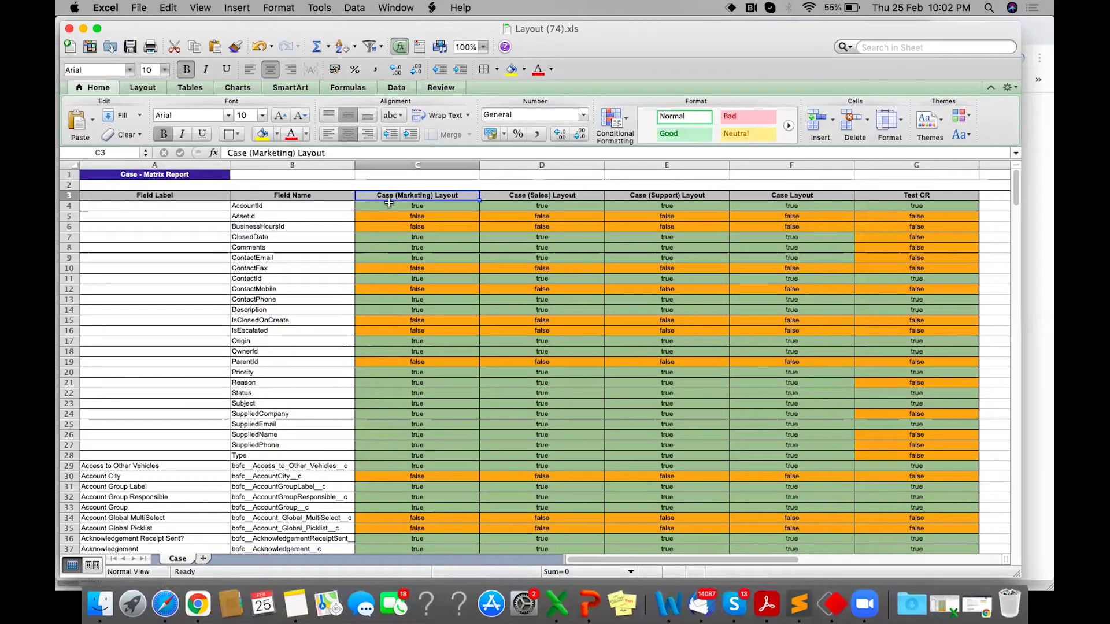
click(328, 204)
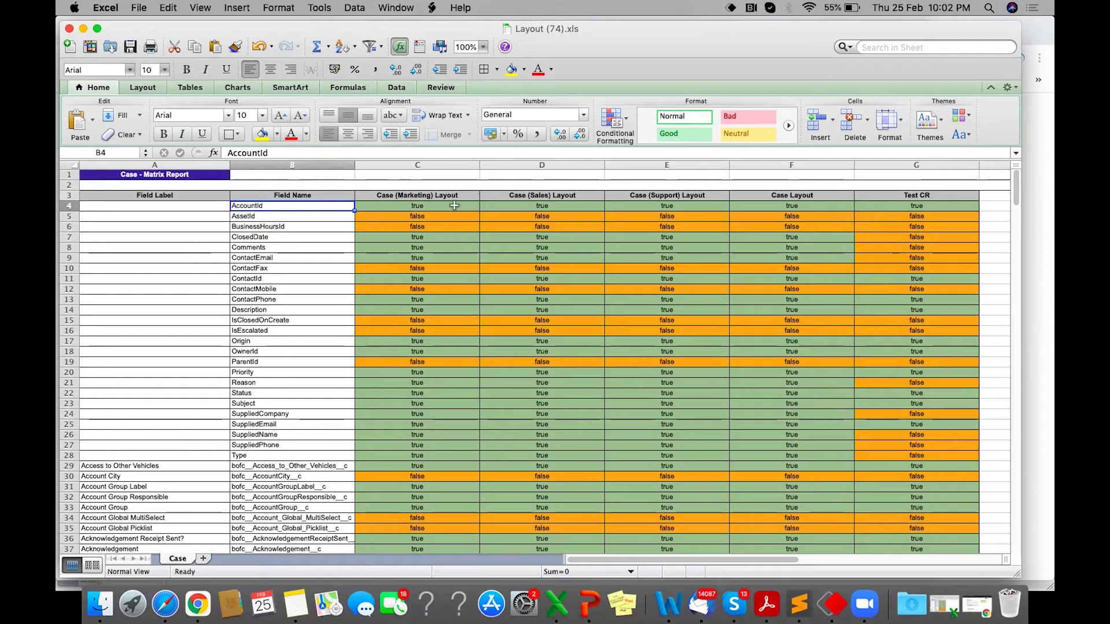
click(291, 216)
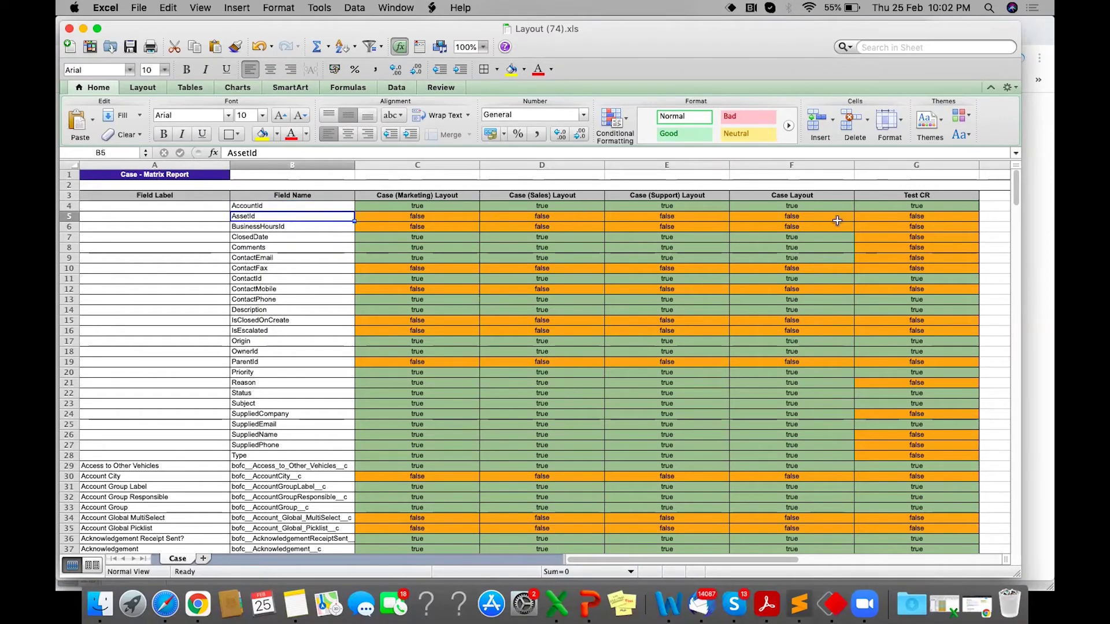
click(291, 237)
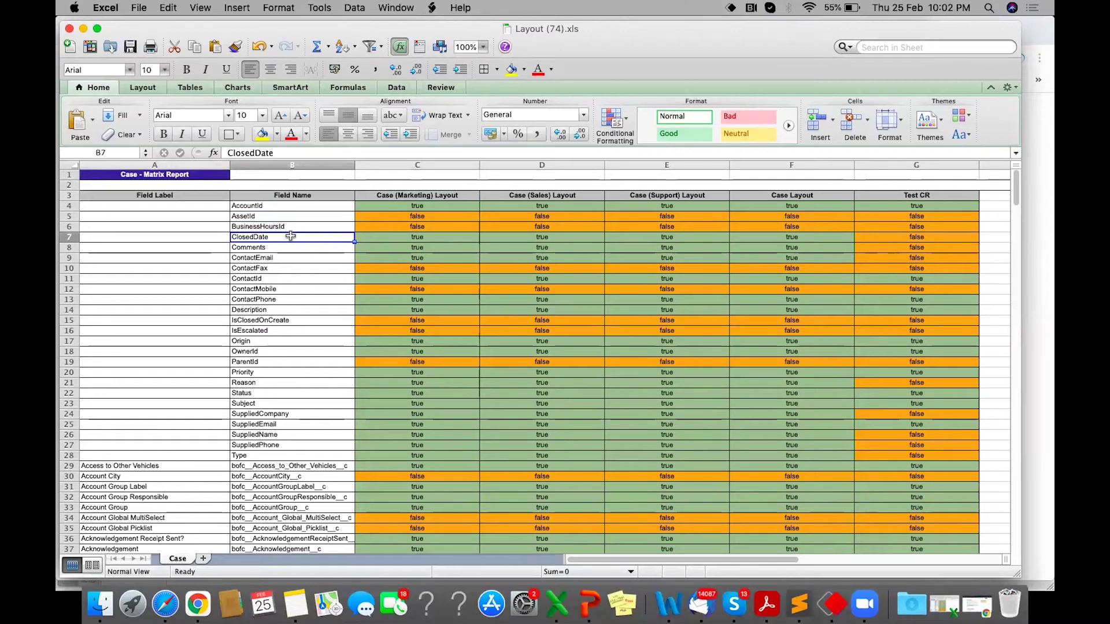
click(395, 237)
drag(395, 237, 891, 241)
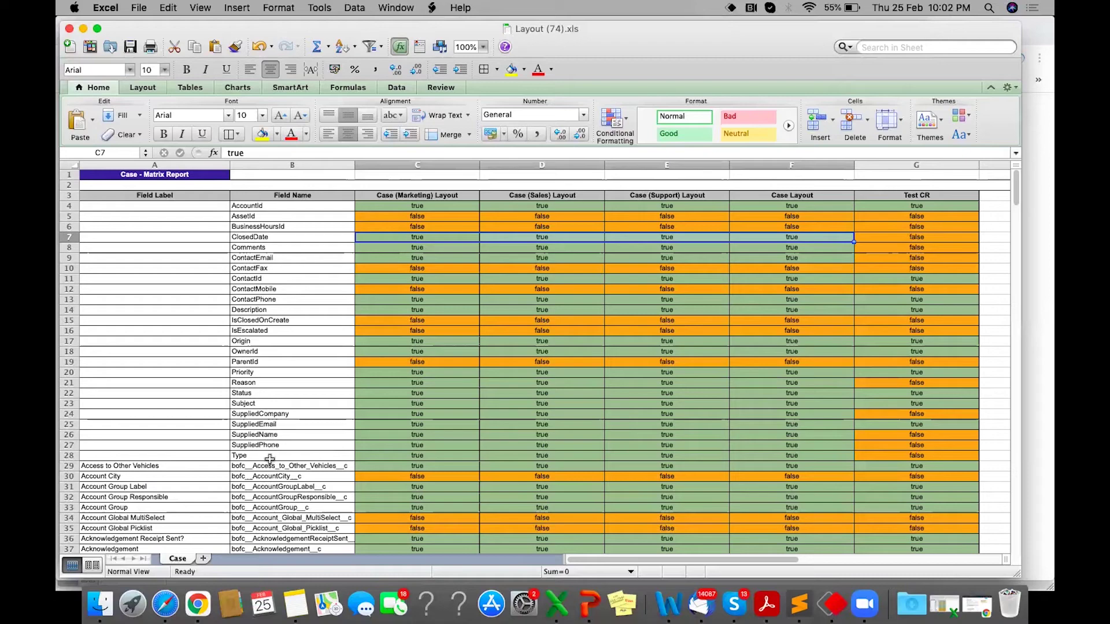
scroll(270, 459, down, 5)
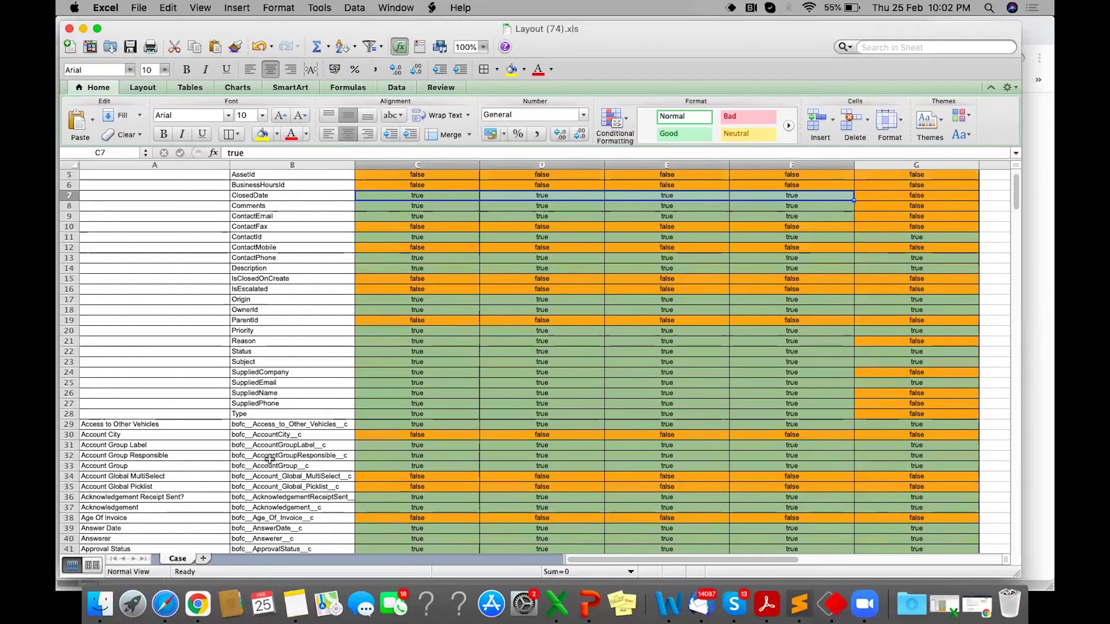
Step: Examine the layout availability of the custom Case fields from Access to Other Vehicles through Account Global Picklist and the rows that follow
drag(196, 331, 292, 394)
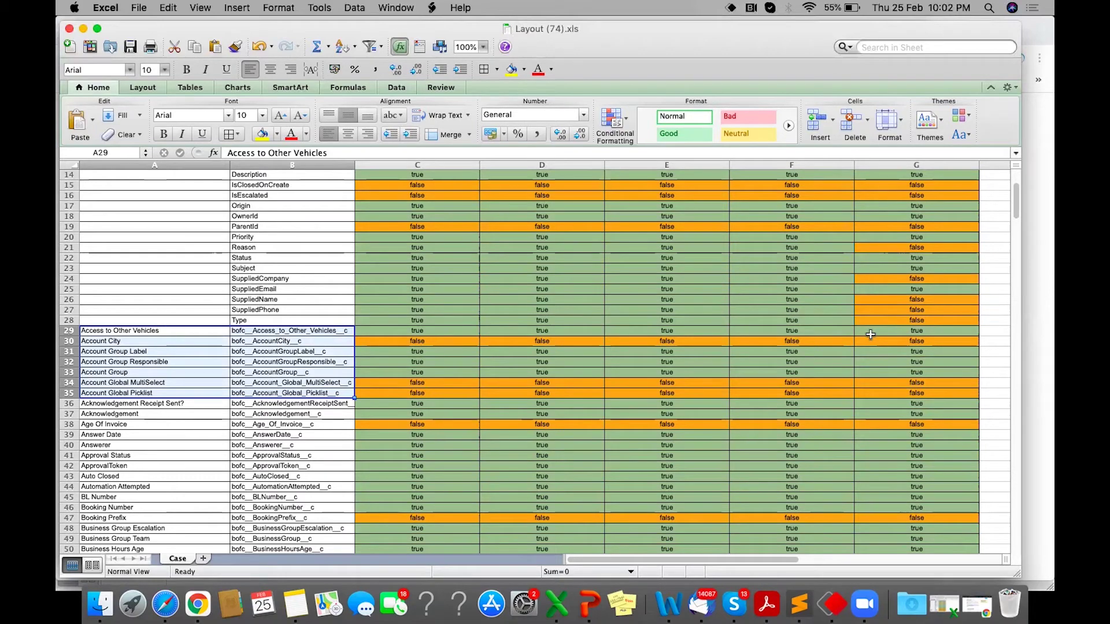
scroll(747, 359, up, 5)
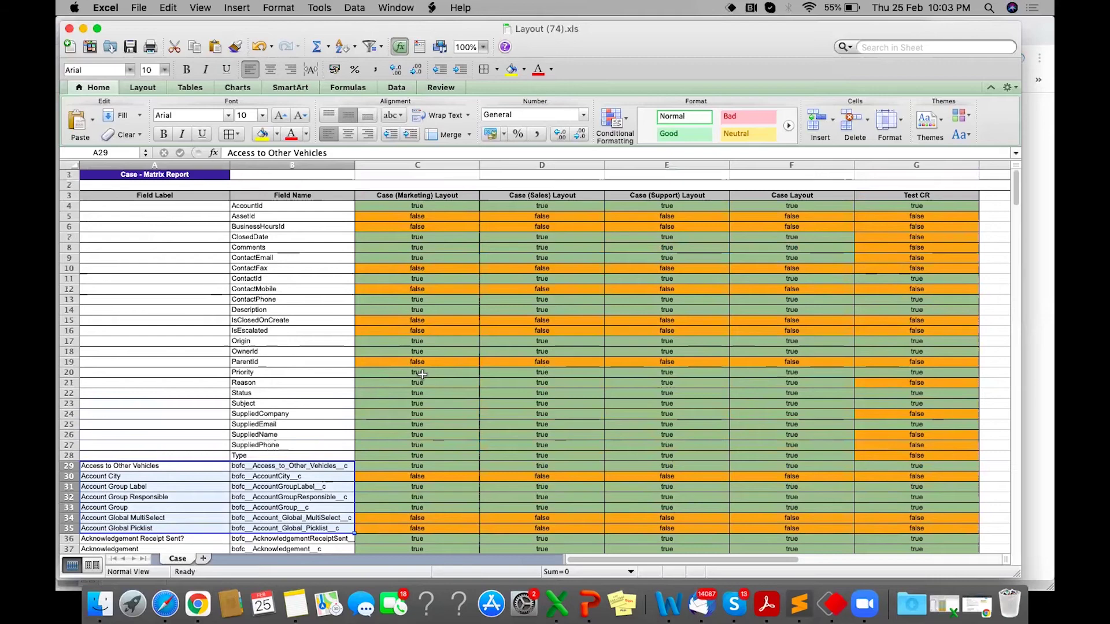
scroll(422, 375, down, 7)
scroll(422, 374, down, 12)
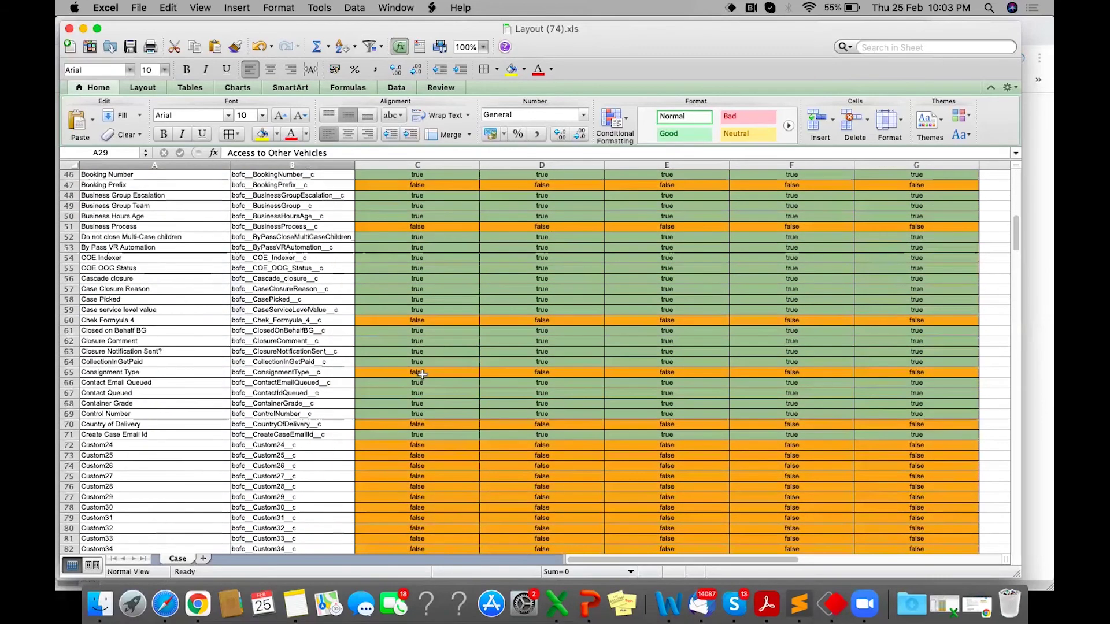
scroll(422, 374, down, 2)
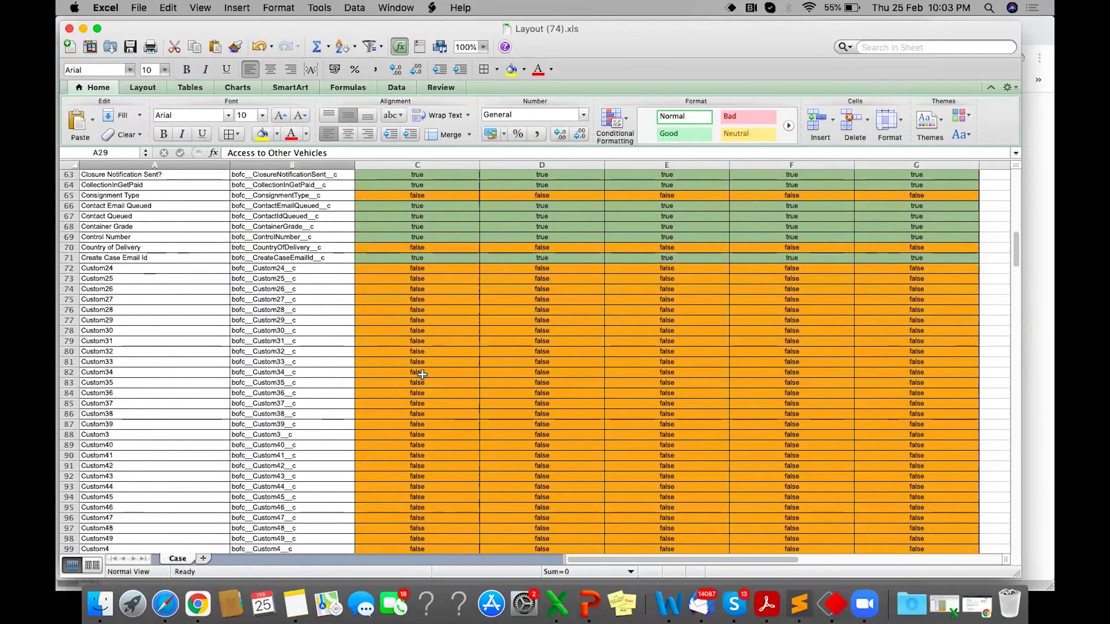
Step: Examine the Custom24 to Custom40 fields and the remaining rows through the end of the Case matrix report
drag(197, 268, 282, 444)
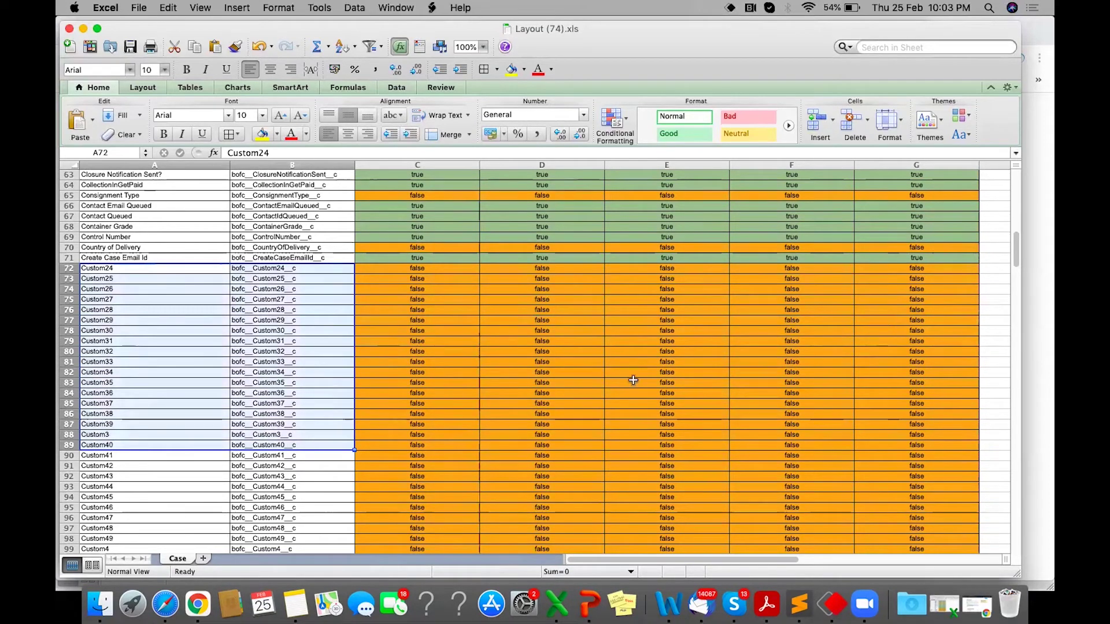
scroll(506, 413, down, 3)
scroll(506, 412, down, 15)
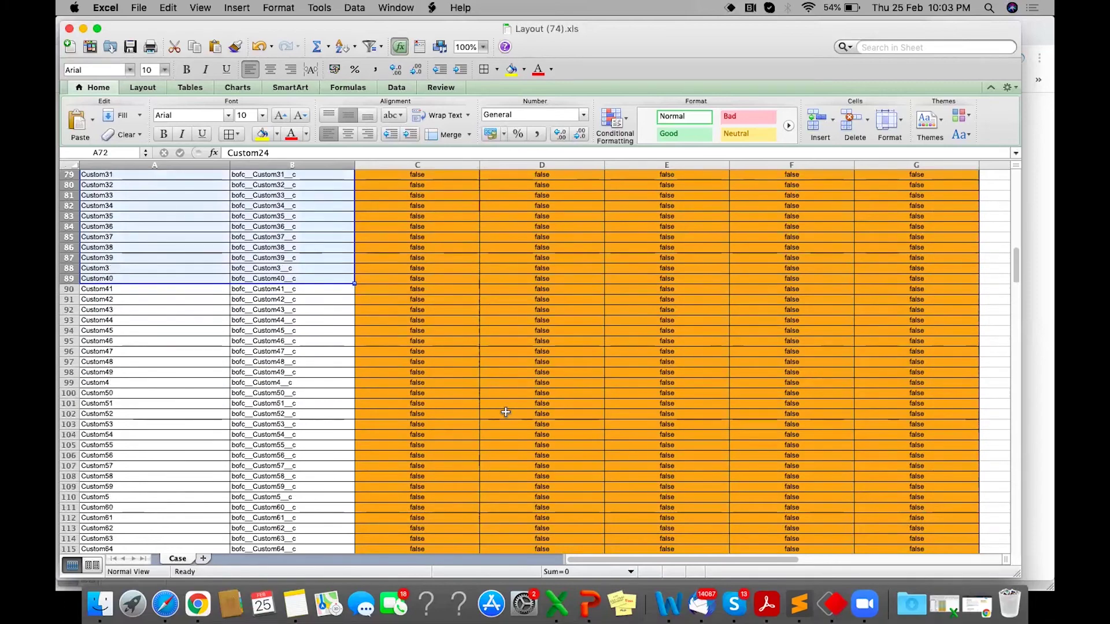
scroll(506, 413, down, 7)
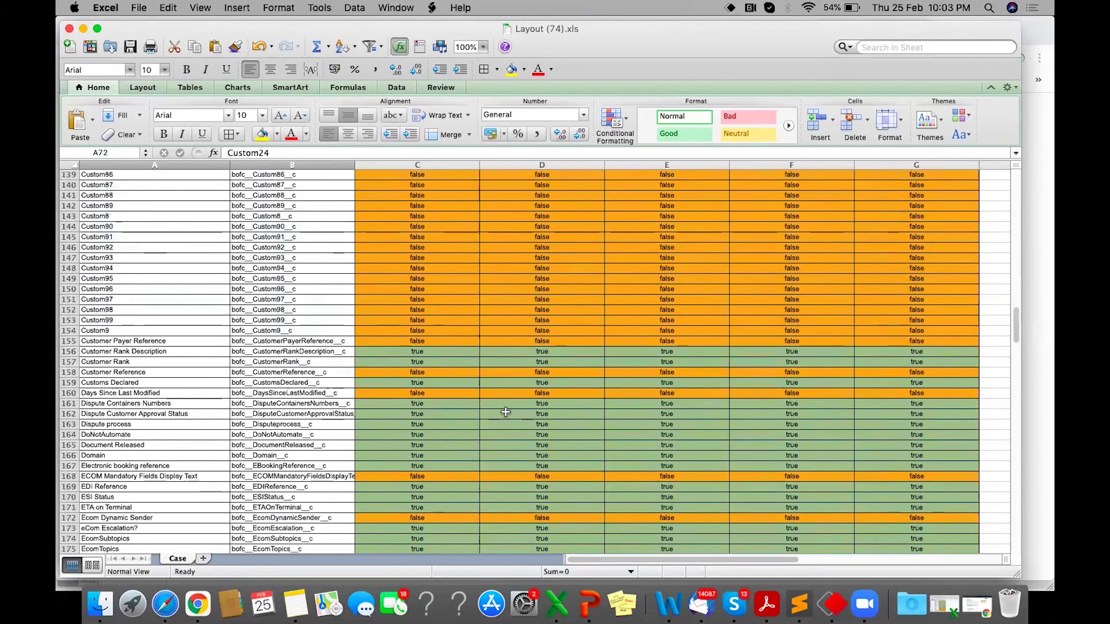
scroll(506, 412, down, 10)
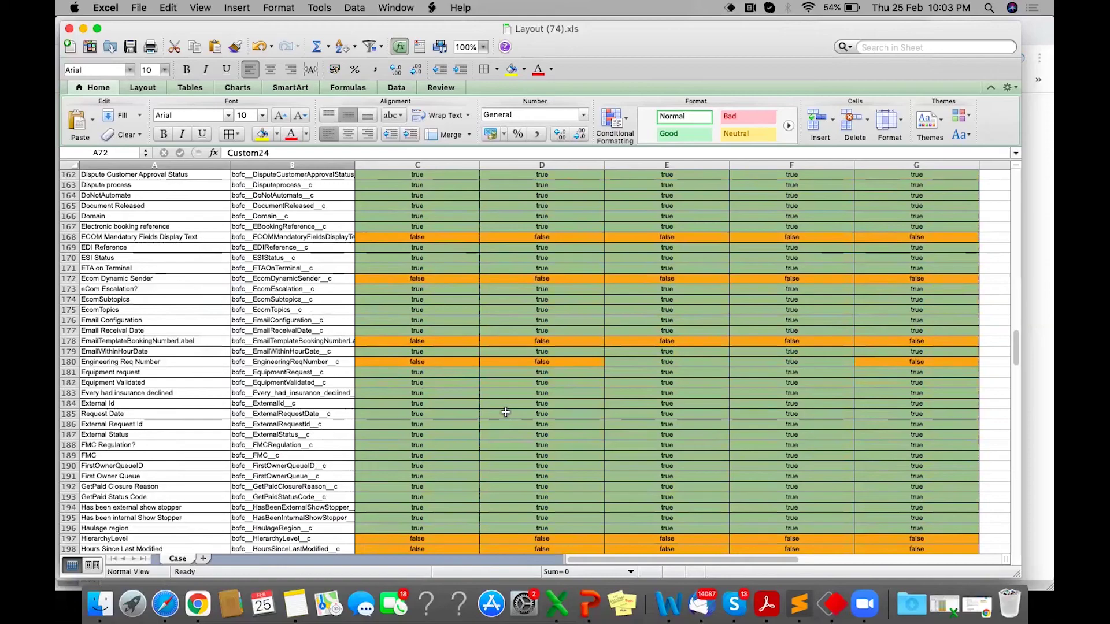
scroll(506, 412, down, 13)
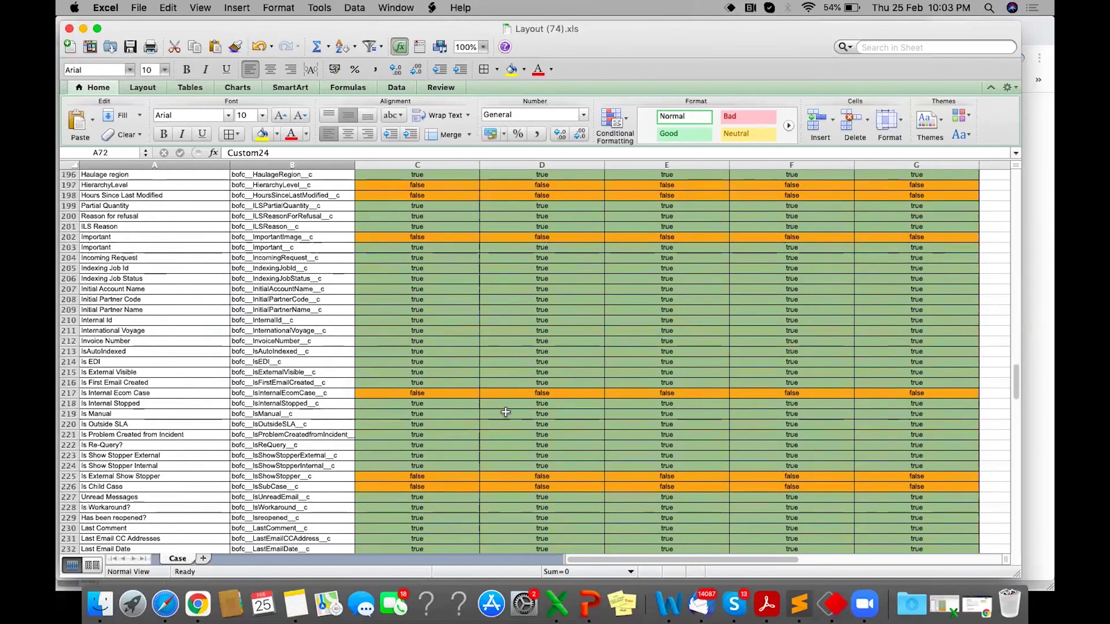
scroll(506, 412, down, 19)
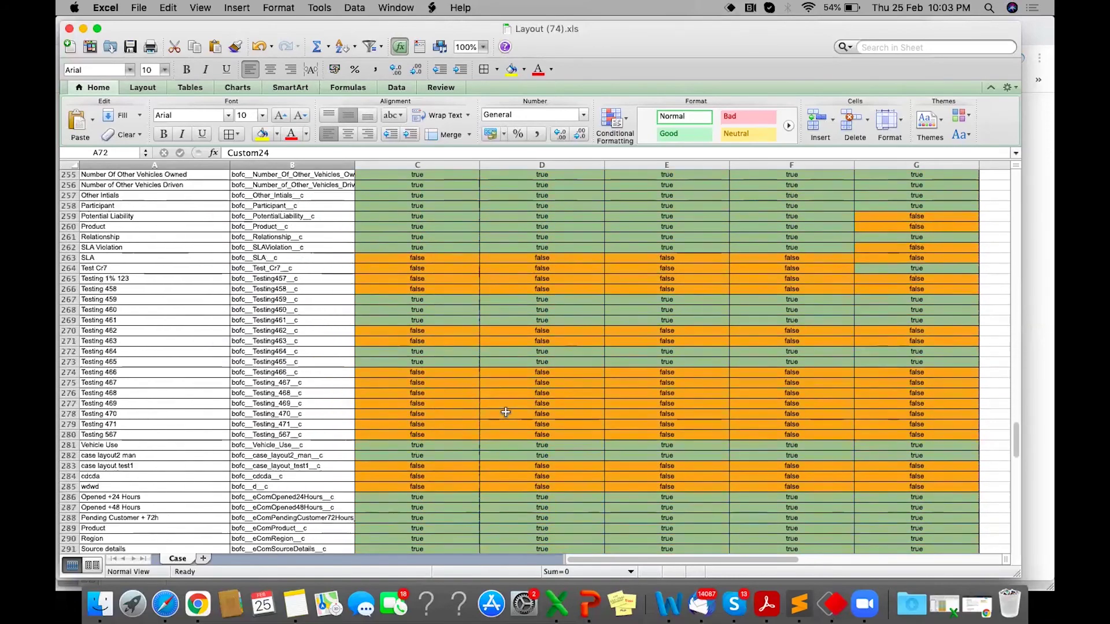
scroll(506, 412, down, 7)
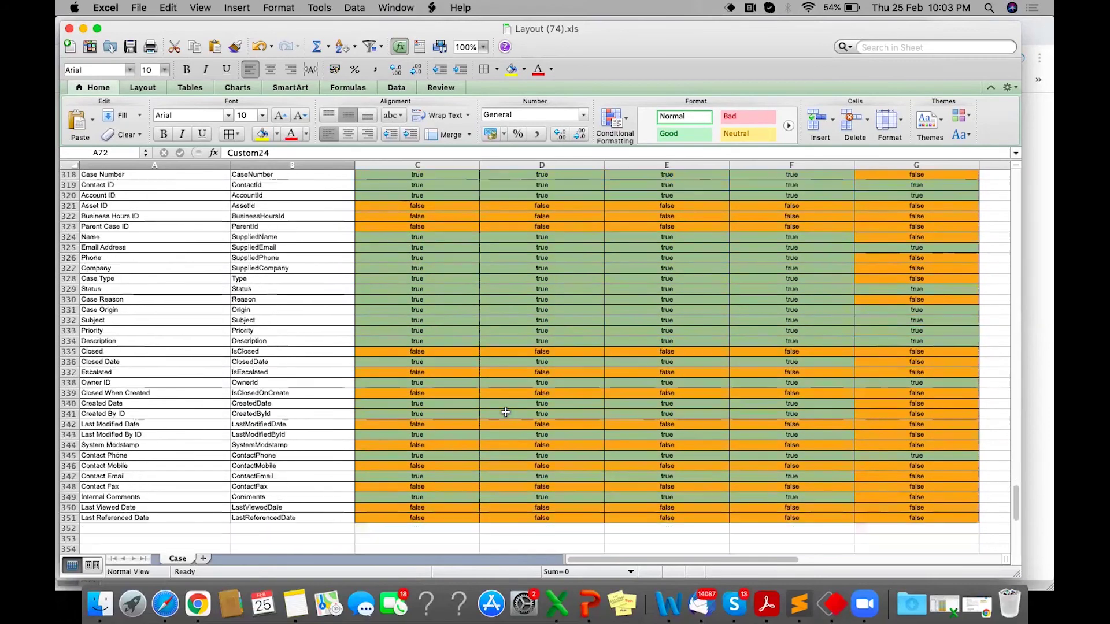
scroll(506, 412, up, 20)
scroll(506, 412, up, 20)
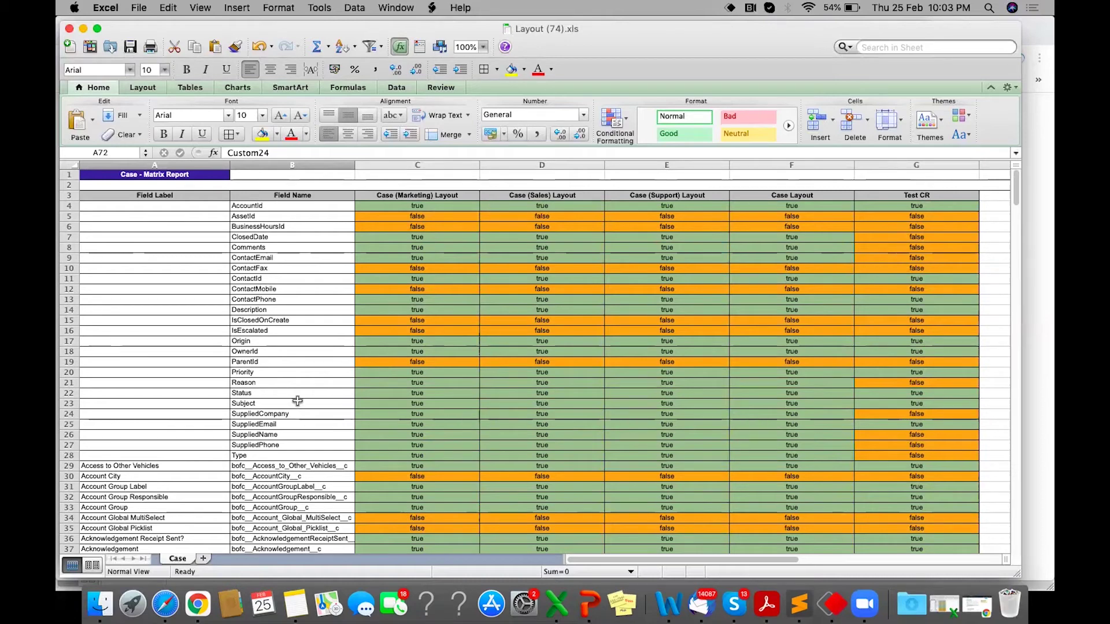
scroll(392, 414, down, 9)
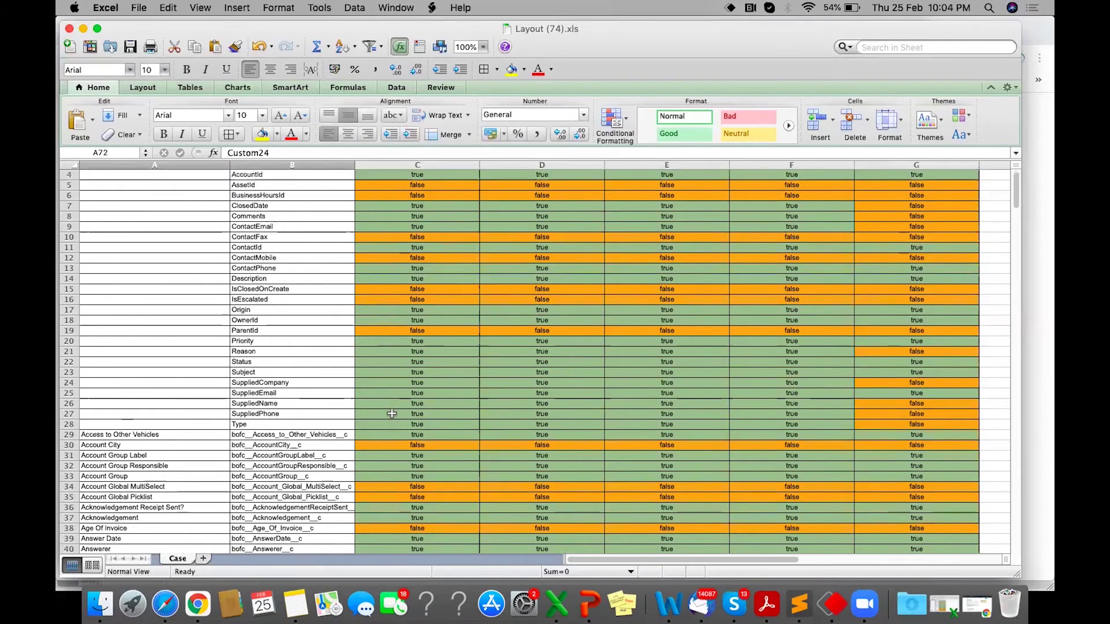
scroll(392, 413, down, 5)
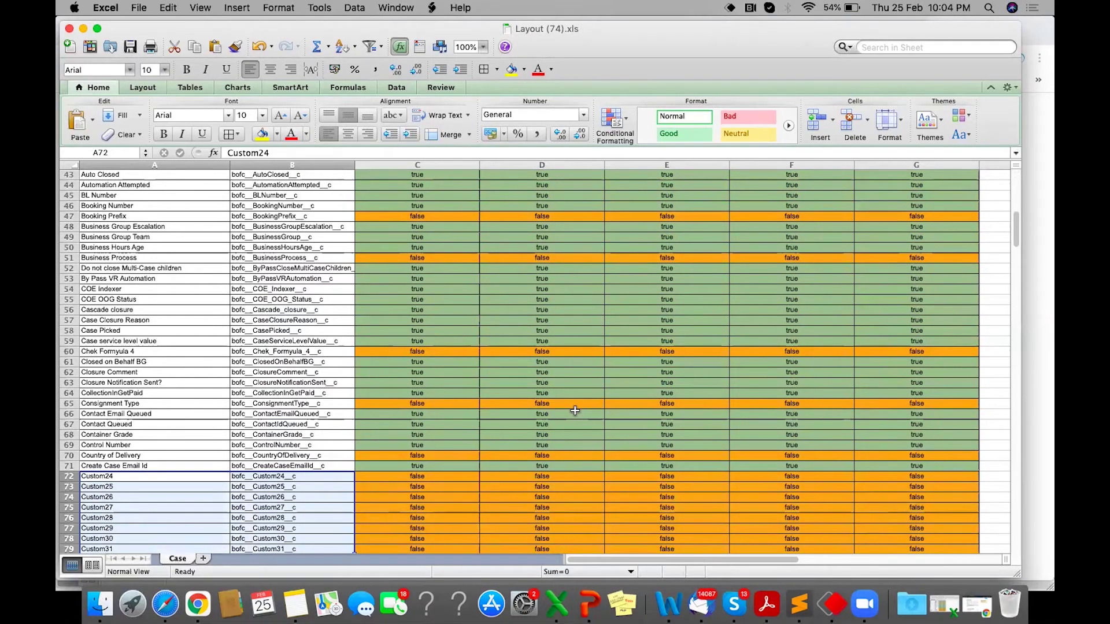
Step: Switch to Chrome and open the Clone Object tool from the BOFC home page
click(200, 605)
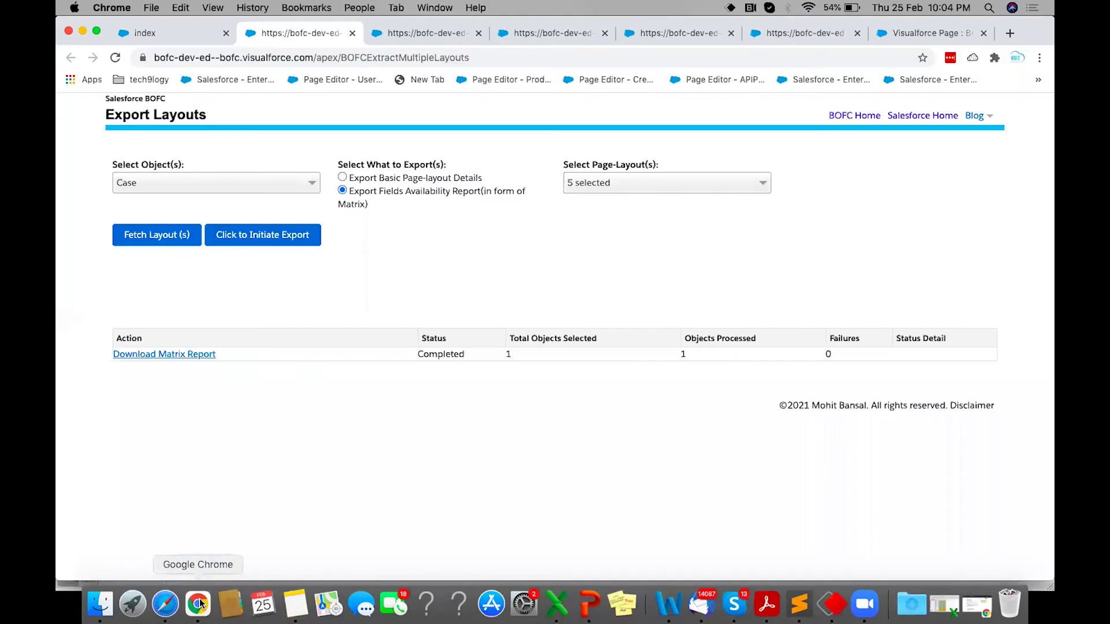
click(197, 34)
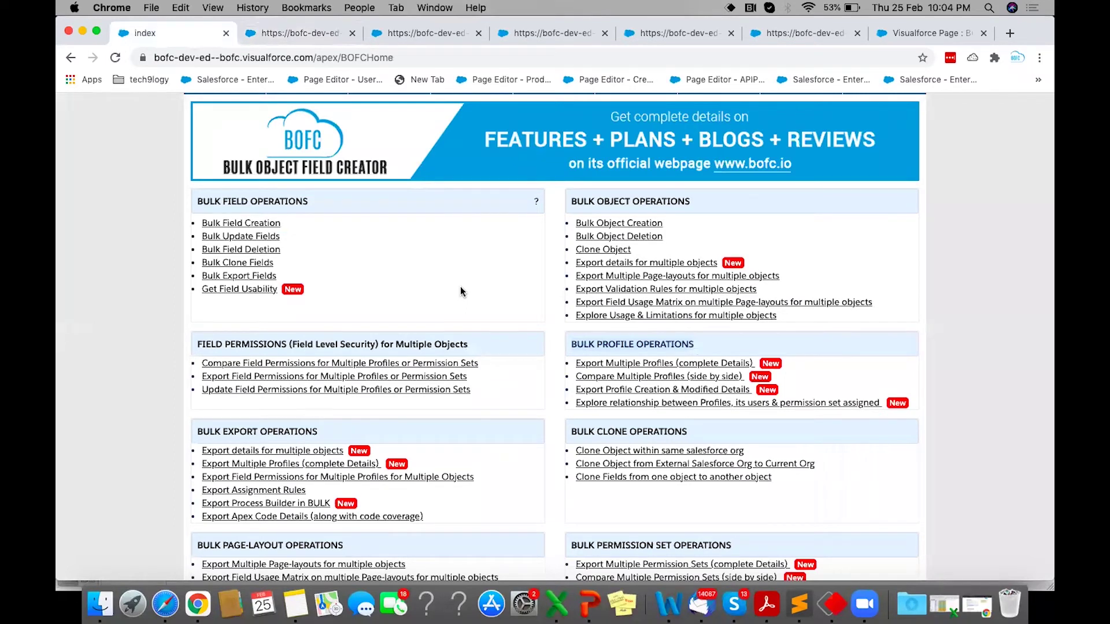
click(590, 250)
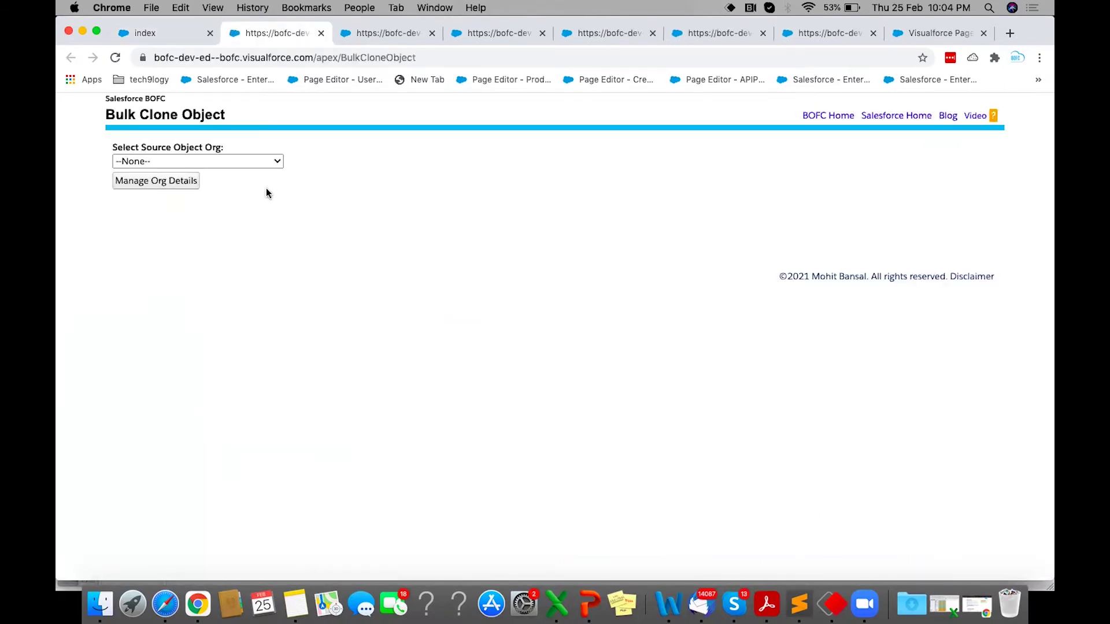
Step: Set the clone source to Brian Sandbox Org with the source object API name Accounts__c
click(235, 161)
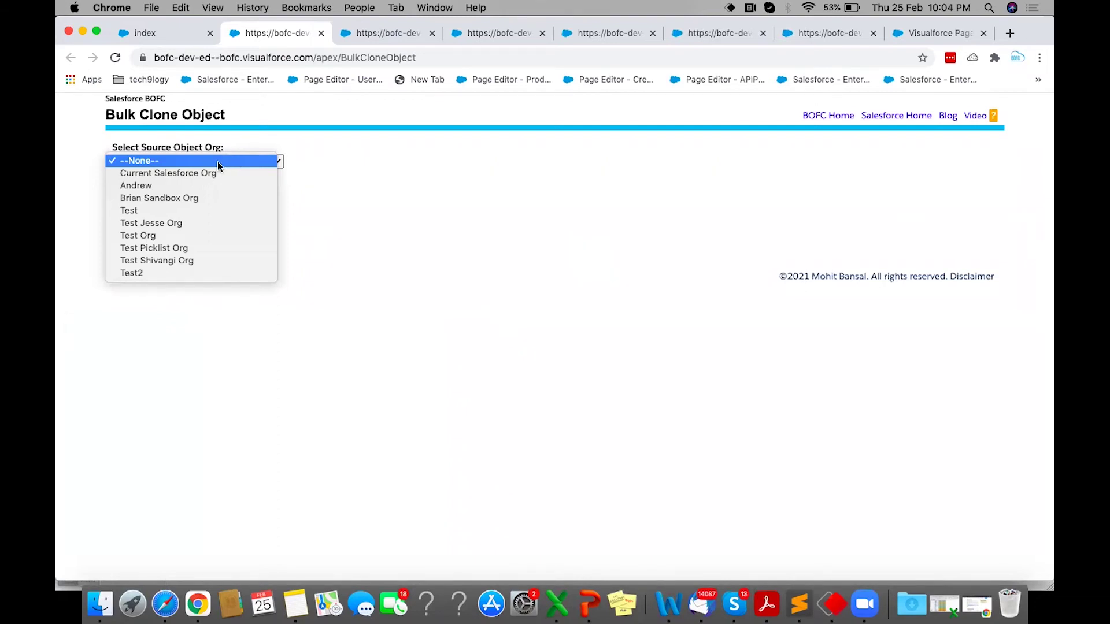
click(167, 200)
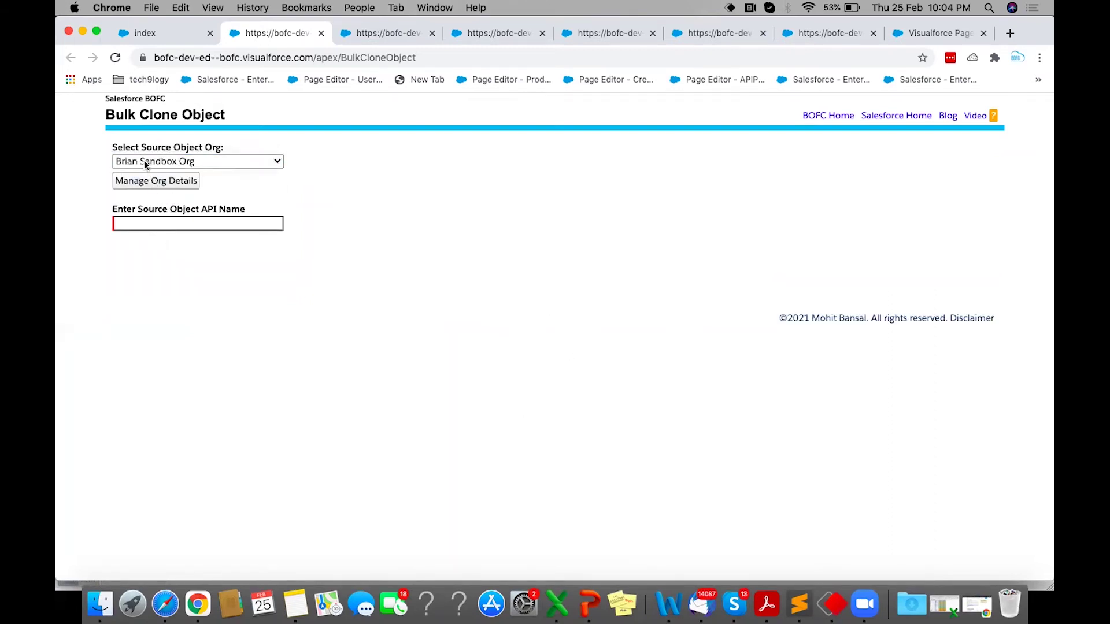
click(148, 222)
click(158, 250)
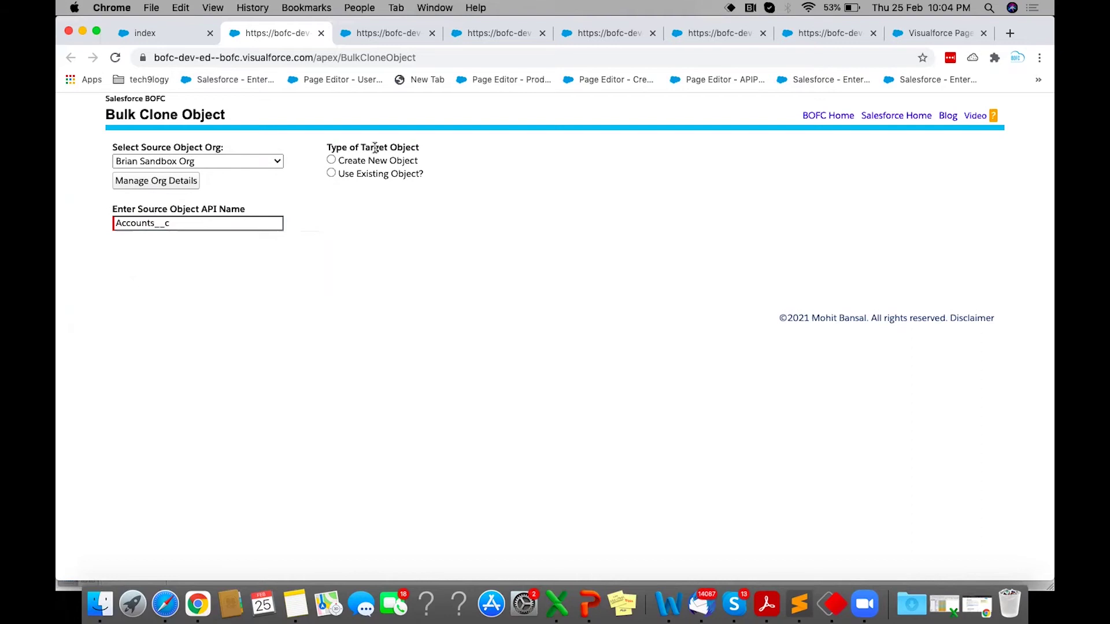
Step: Set the target to a new object labelled "Brian Test Account" with the API name Brian_Test_Account
click(364, 161)
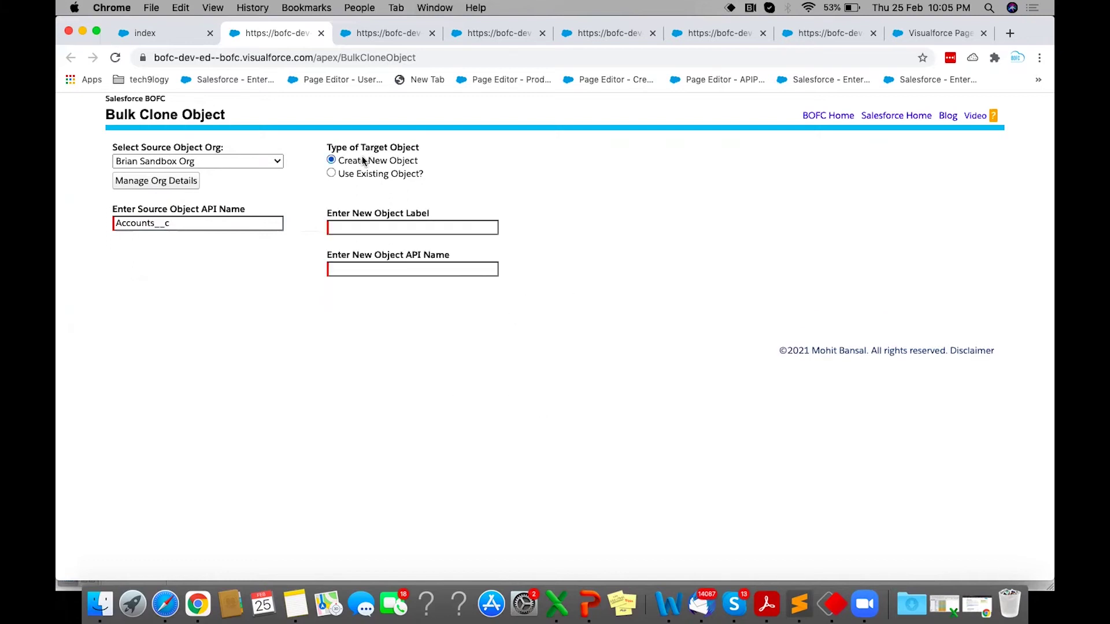
click(357, 229)
text(Brian Test Account)
click(370, 278)
click(421, 226)
key(Tab)
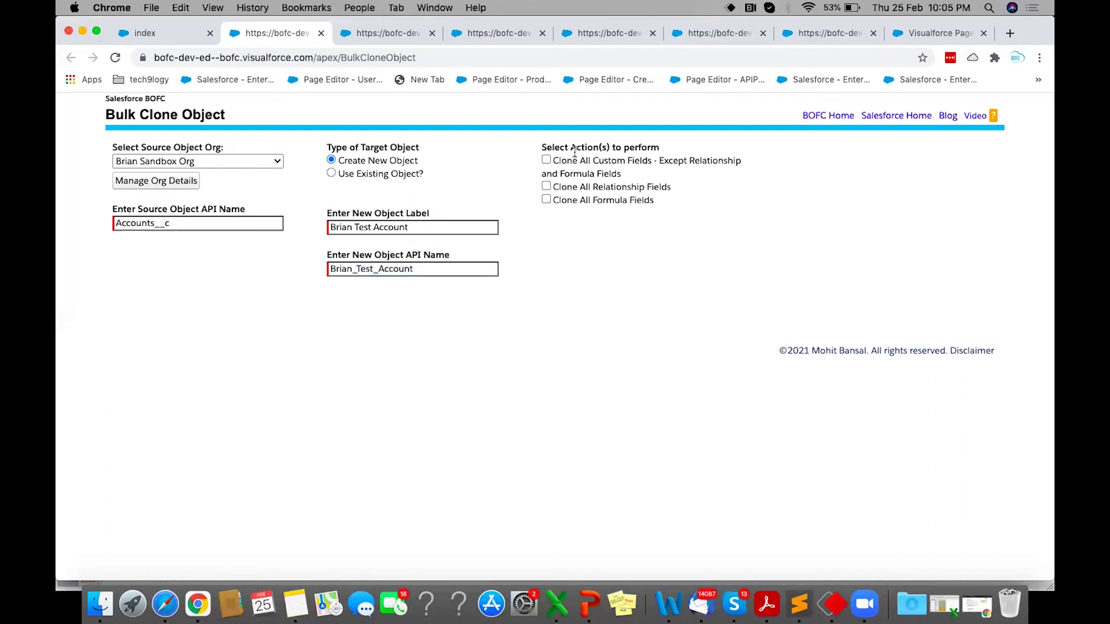
Step: Include all custom fields, all relationship fields and all formula fields in the clone
click(546, 159)
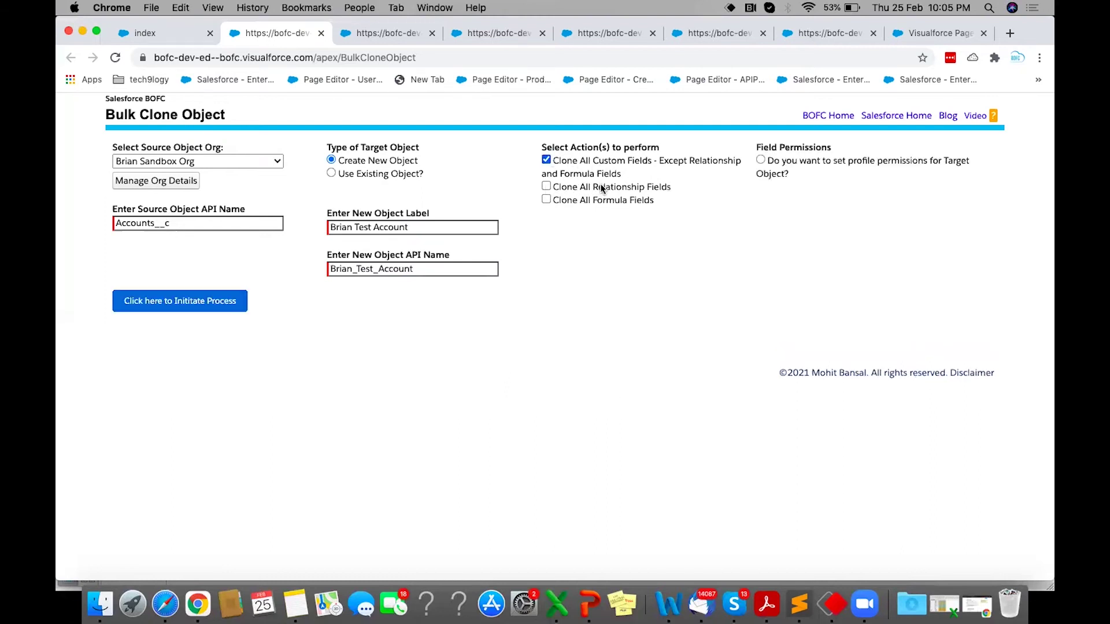
click(546, 186)
click(546, 200)
Step: Enable profile permissions for the target object, adding testing profile 1 to System Administrator, with read and edit access on all new fields
click(761, 160)
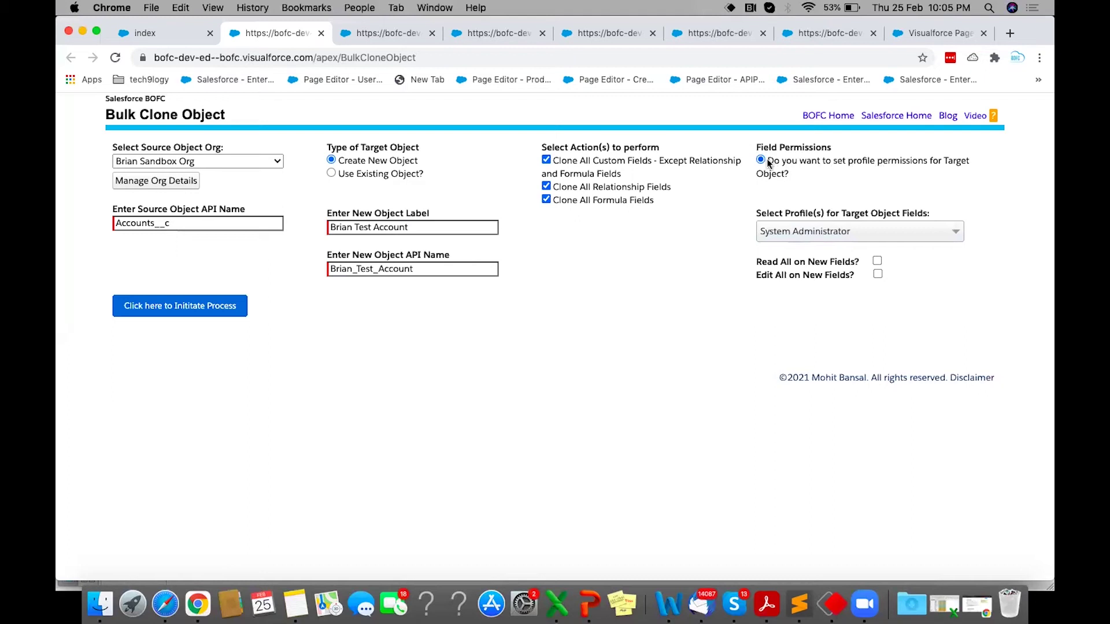
click(806, 234)
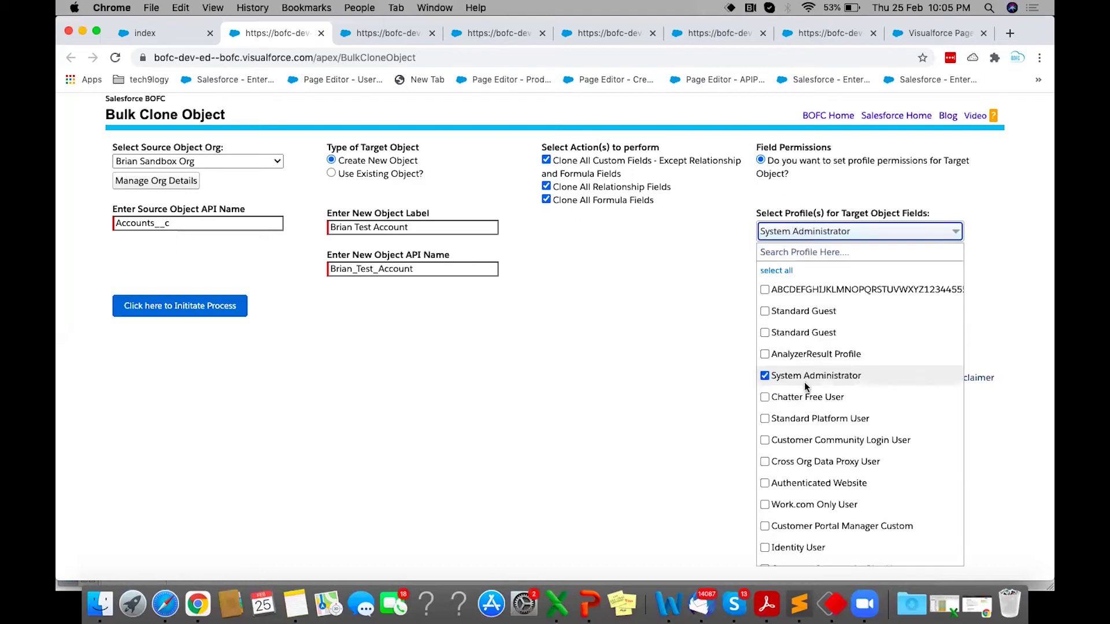
scroll(807, 405, down, 15)
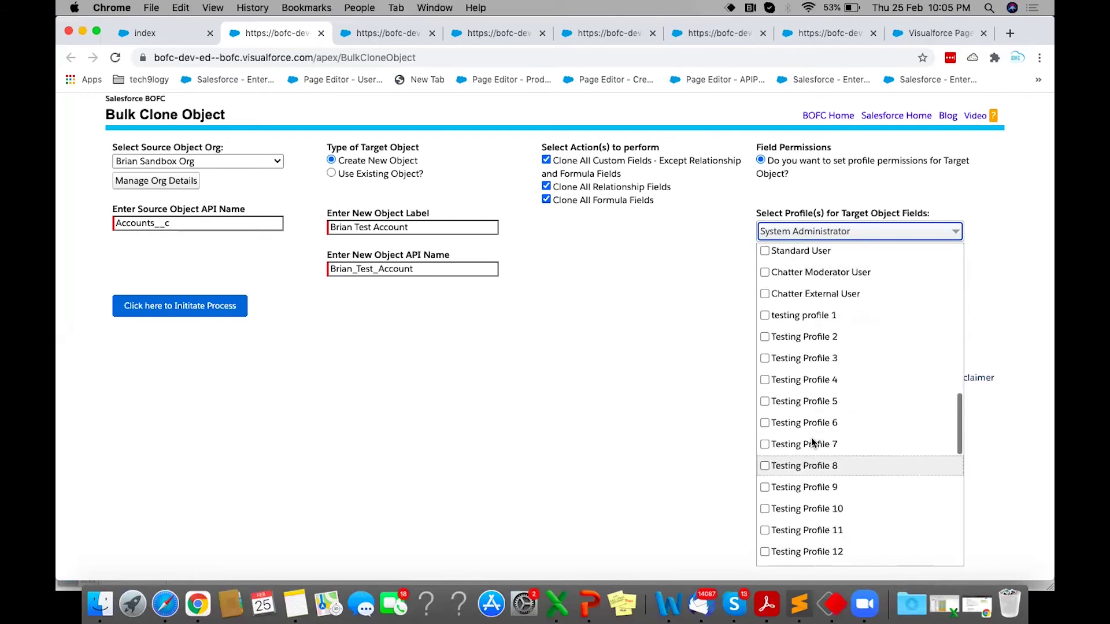
click(796, 315)
click(740, 284)
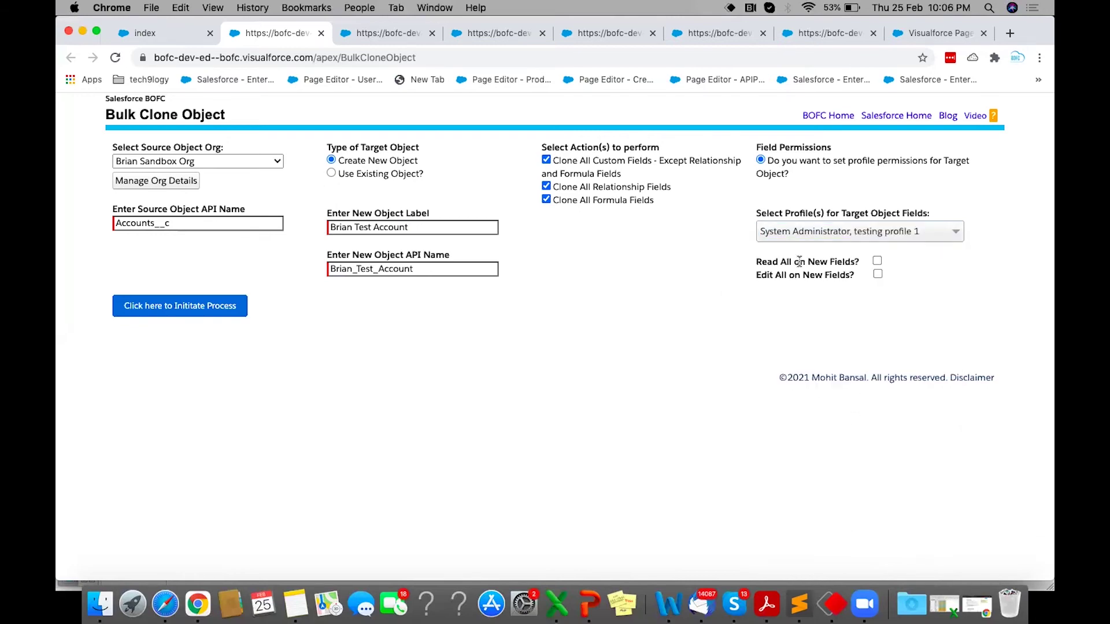
click(876, 261)
click(878, 274)
Step: Initiate the clone process, create the new object and check its creation status
click(167, 306)
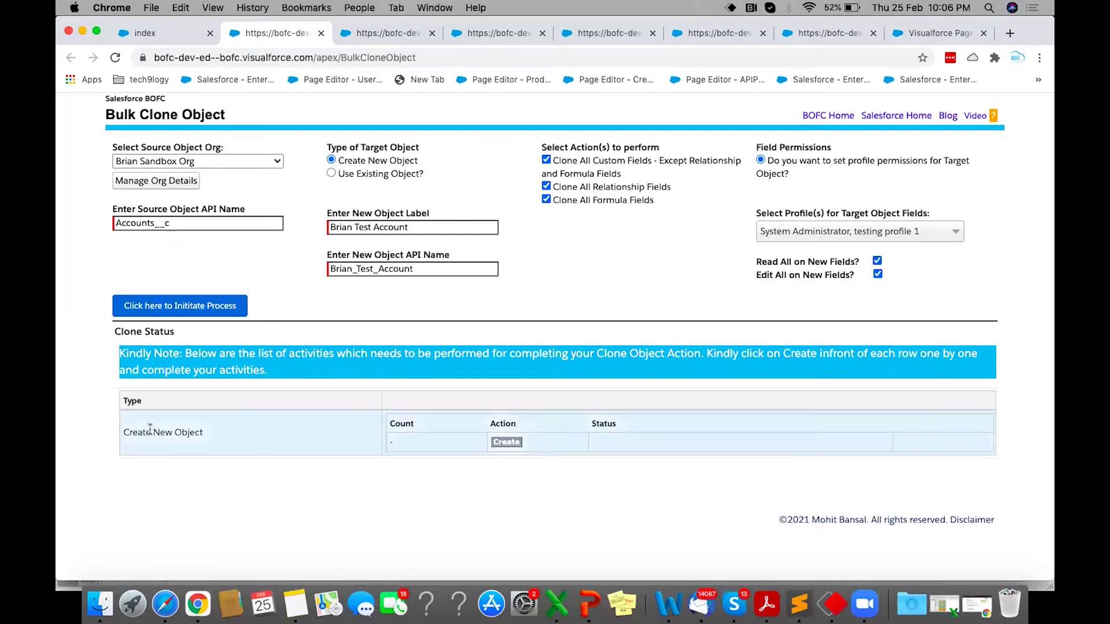
click(504, 444)
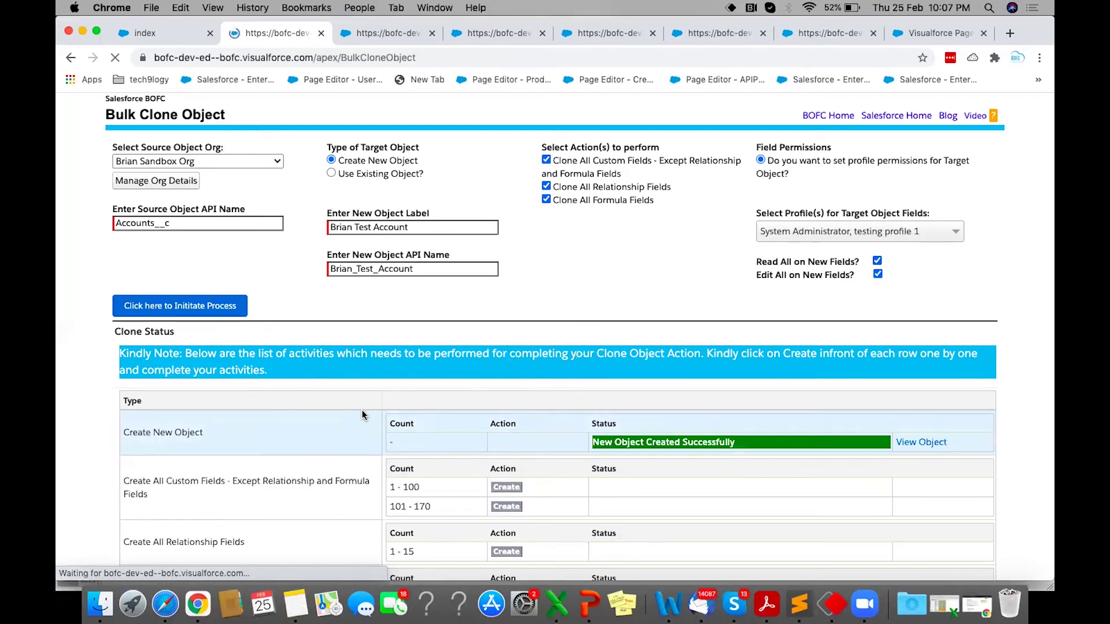
scroll(362, 415, down, 3)
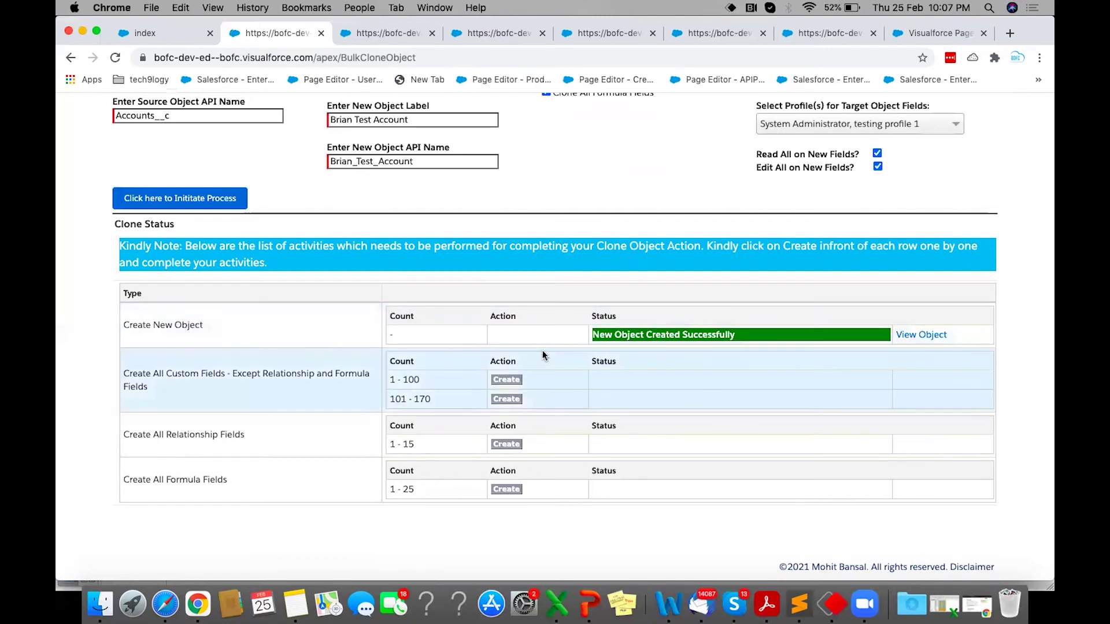
triple_click(623, 336)
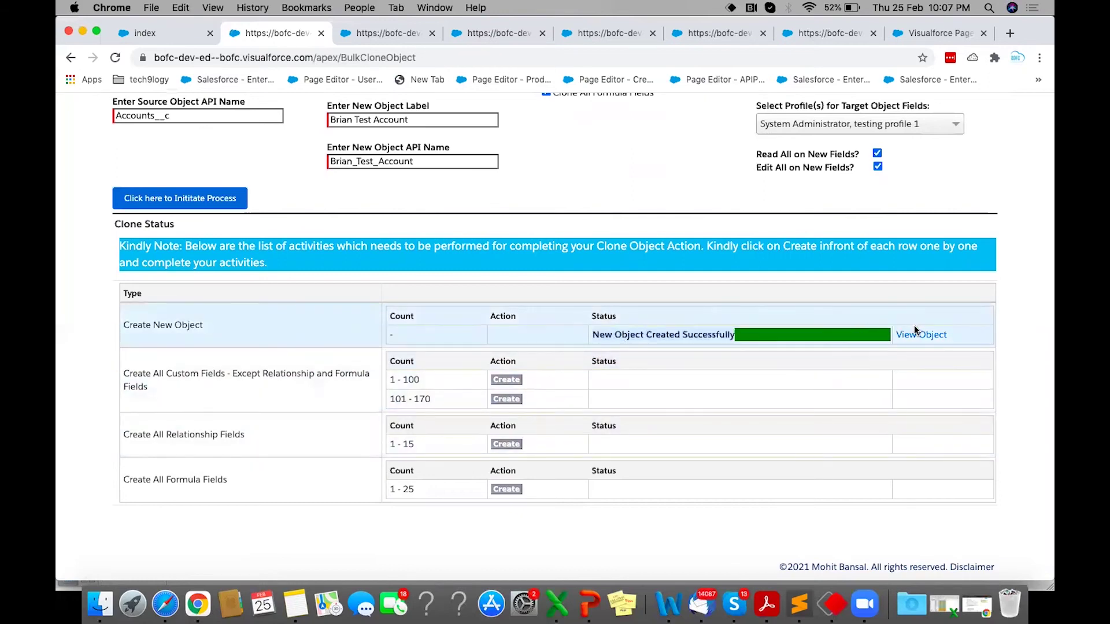
Step: View the newly created Brian Test Account object in Salesforce and check its Custom Fields & Relationships section
click(918, 336)
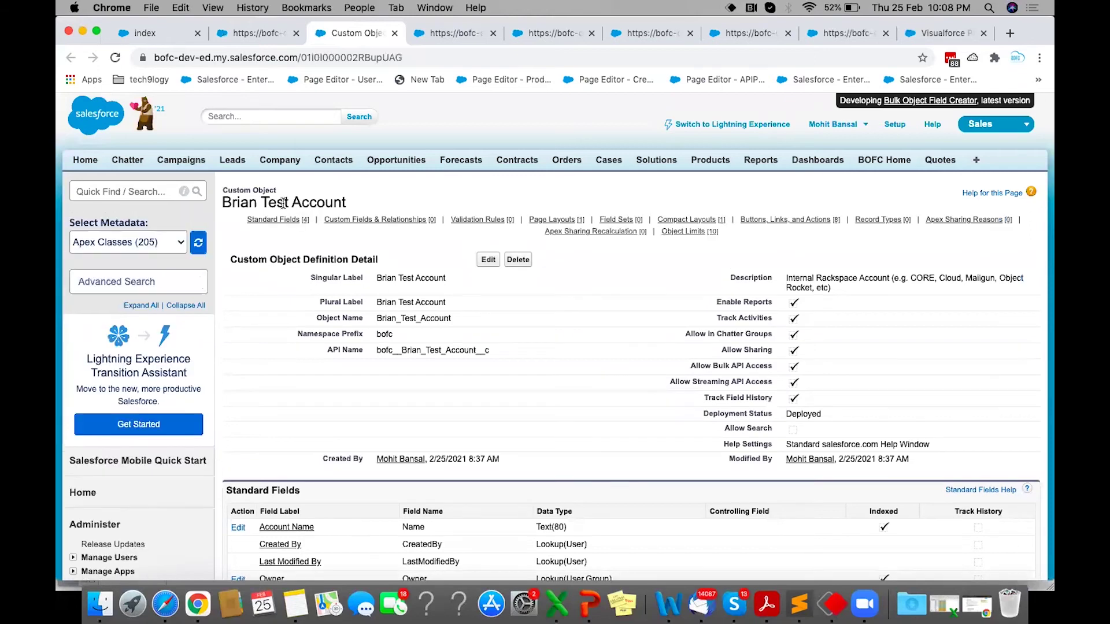
triple_click(282, 203)
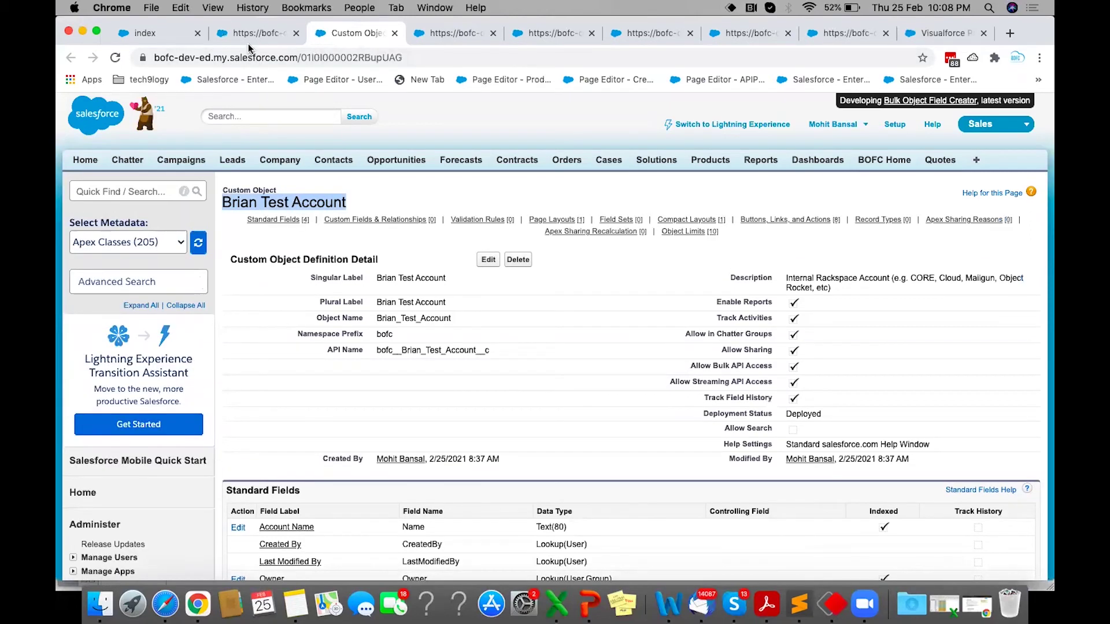
click(251, 35)
click(327, 36)
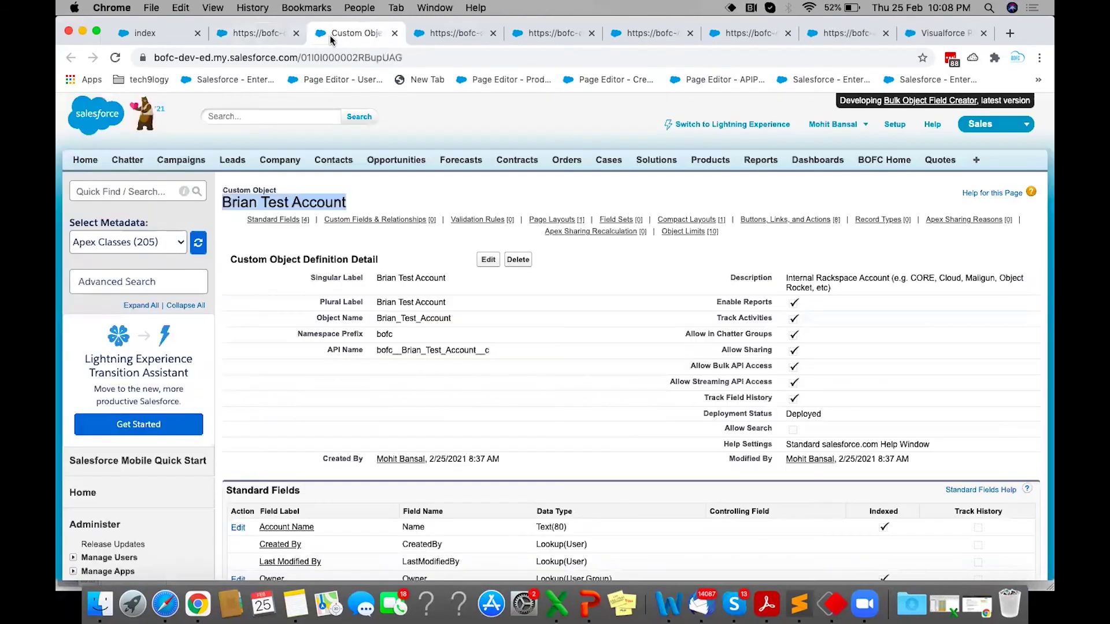
click(380, 219)
scroll(387, 196, up, 2)
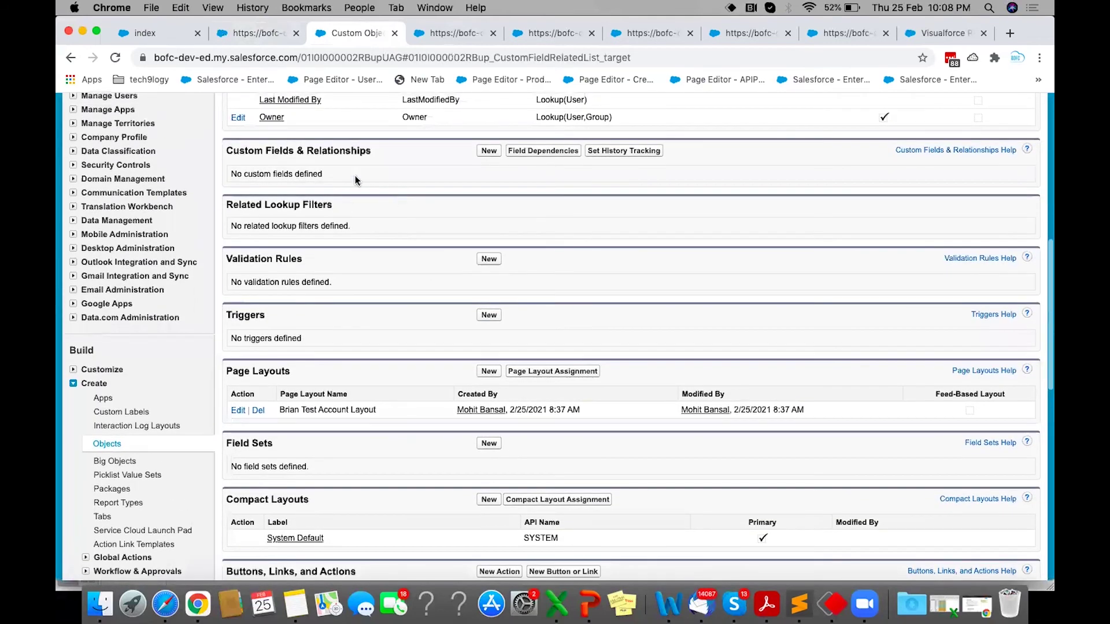
Step: Create the 1 - 100 batch of custom fields, excluding relationship and formula fields, for the cloned object
click(254, 33)
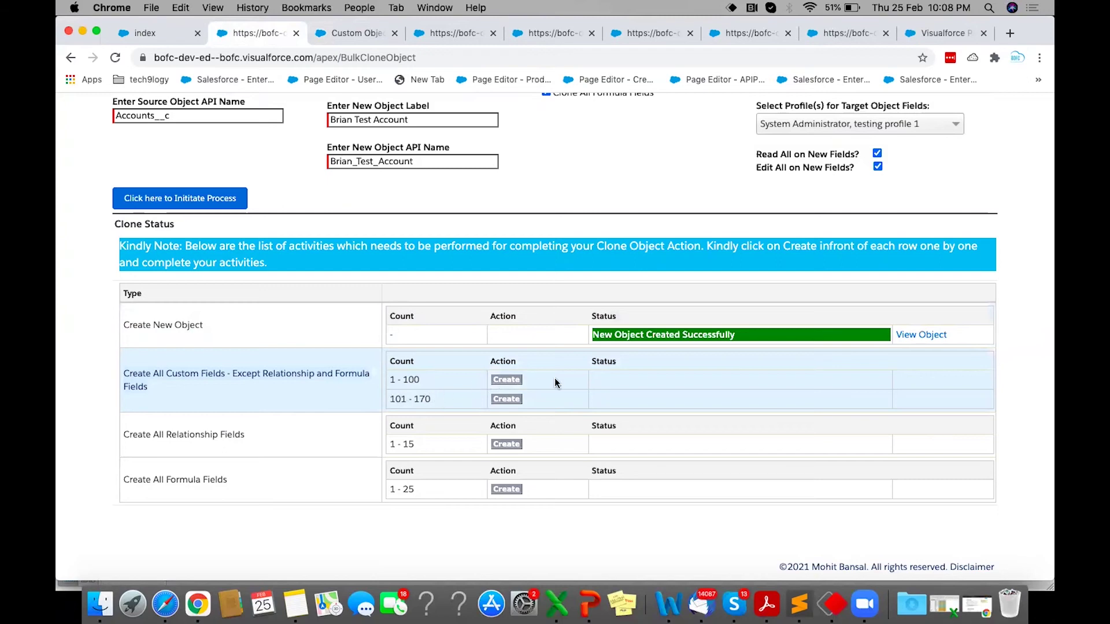
click(514, 381)
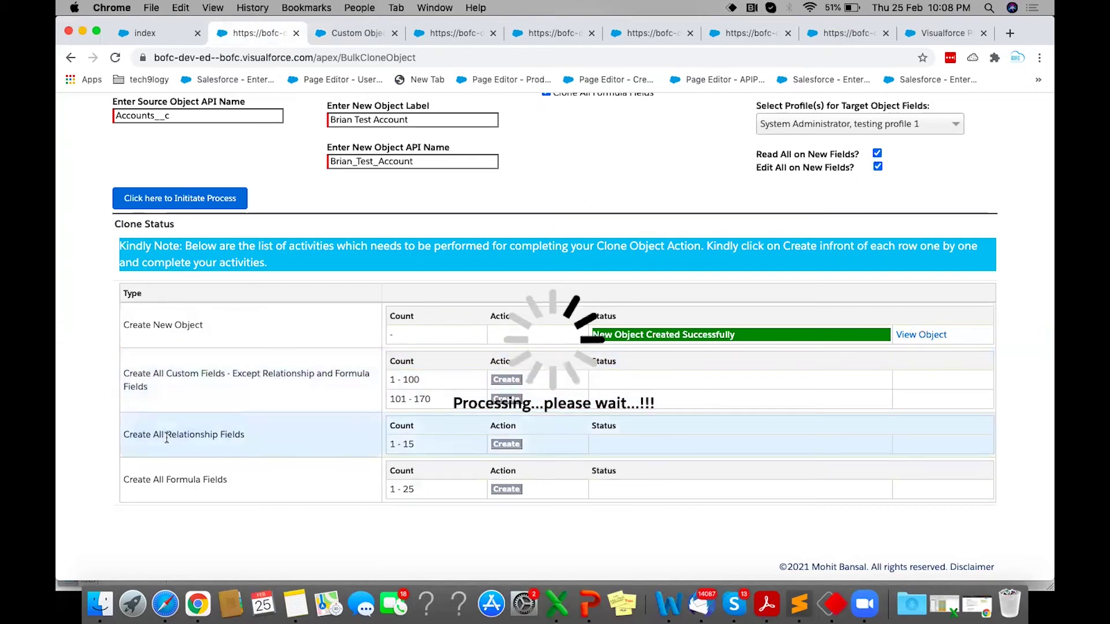
double_click(168, 480)
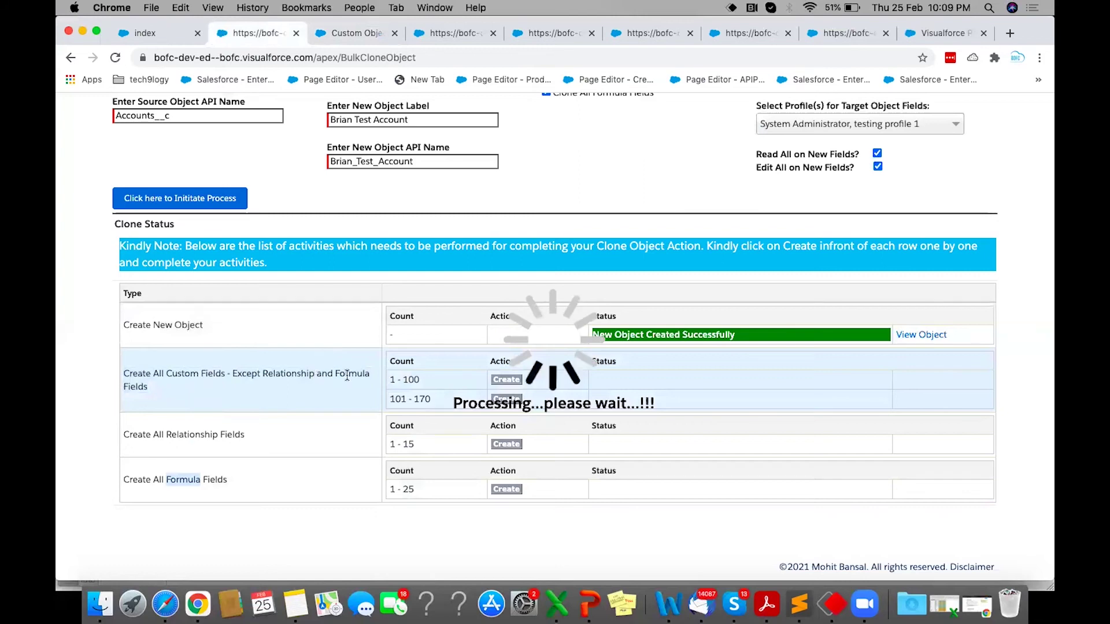
Step: Reload the Brian Test Account object page to look for new custom fields, and check the clone's progress
click(347, 35)
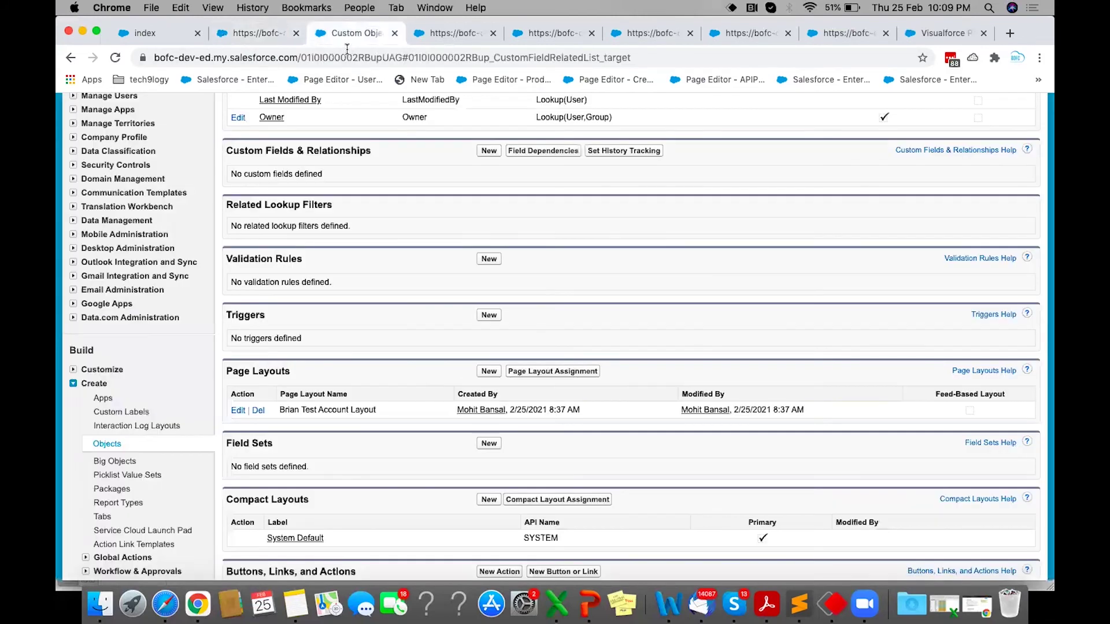
click(349, 58)
key(Return)
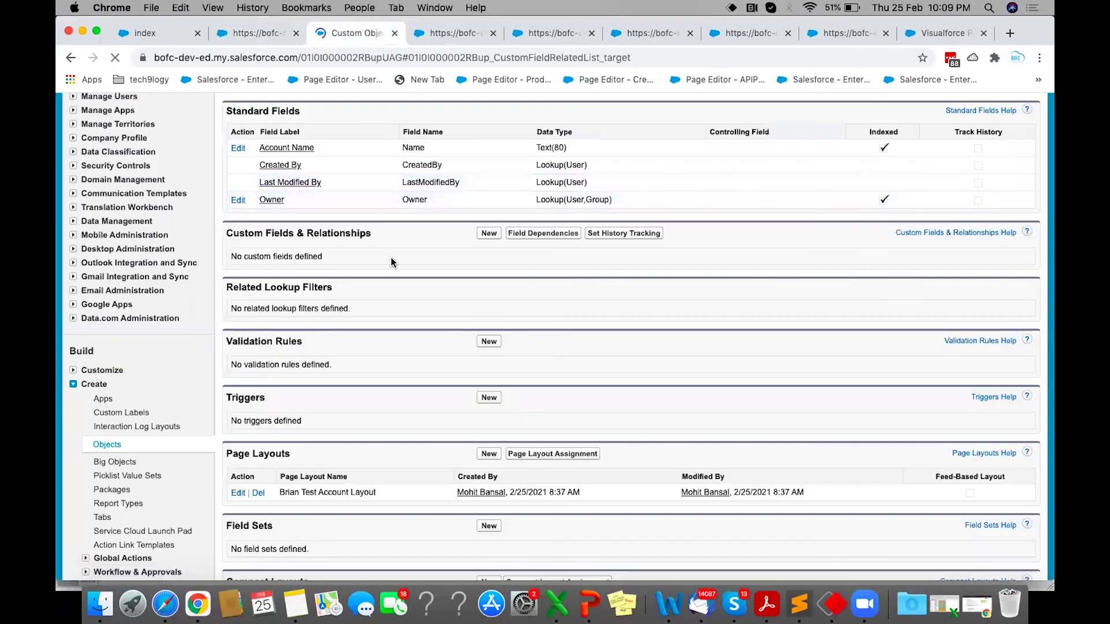
click(347, 58)
key(Return)
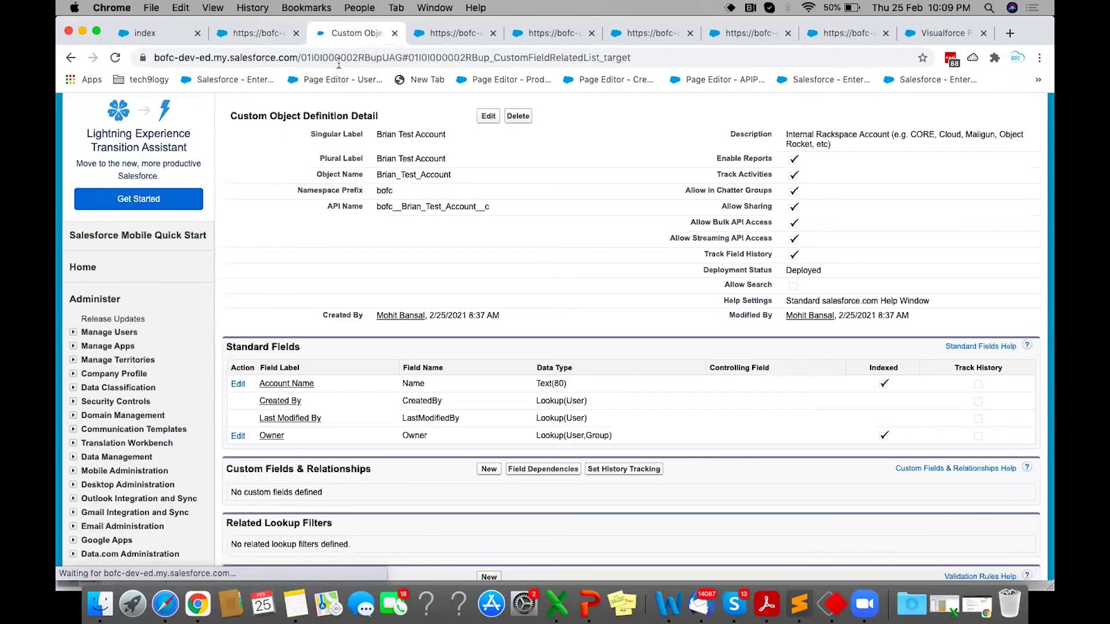
click(265, 38)
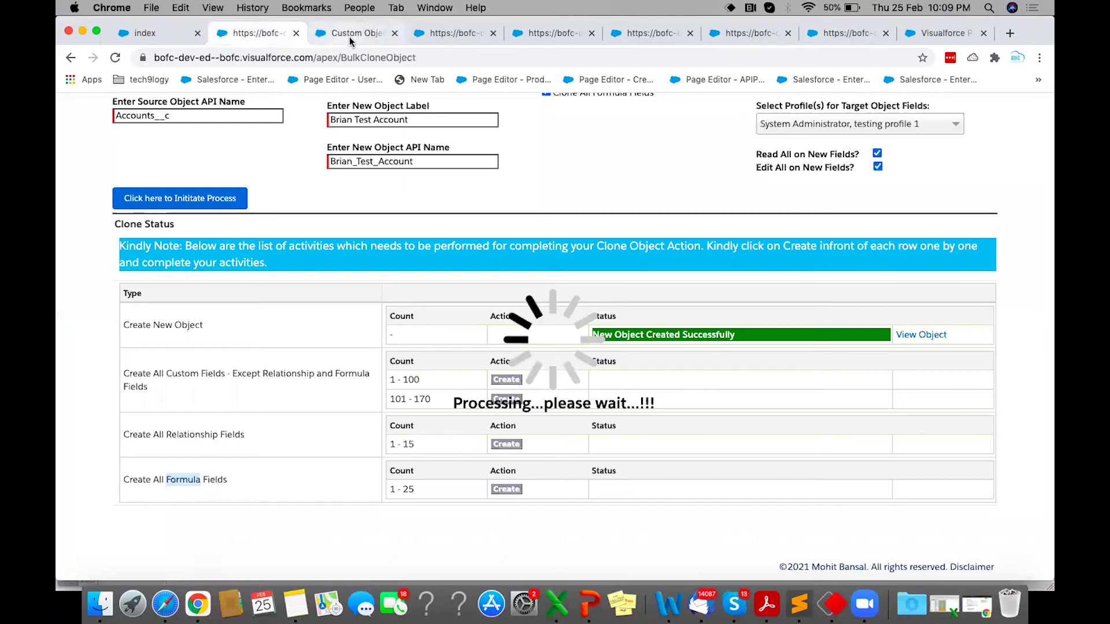
Step: Refresh Brian Test Account repeatedly and examine its Custom Fields & Relationships list as the fields are added
click(349, 36)
click(349, 52)
key(Return)
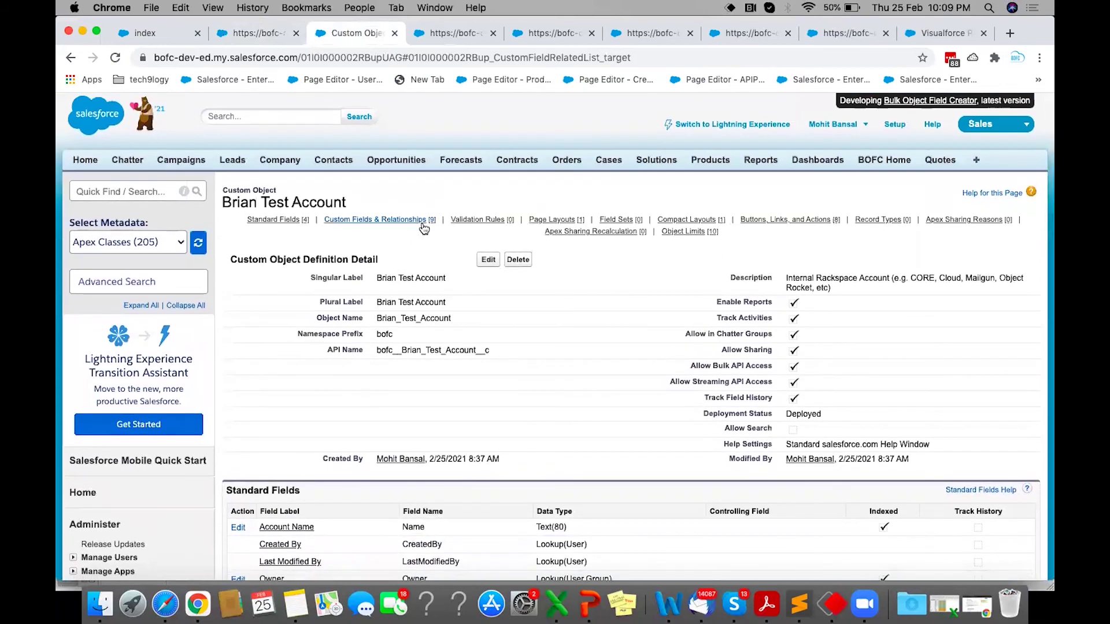
click(354, 56)
key(Return)
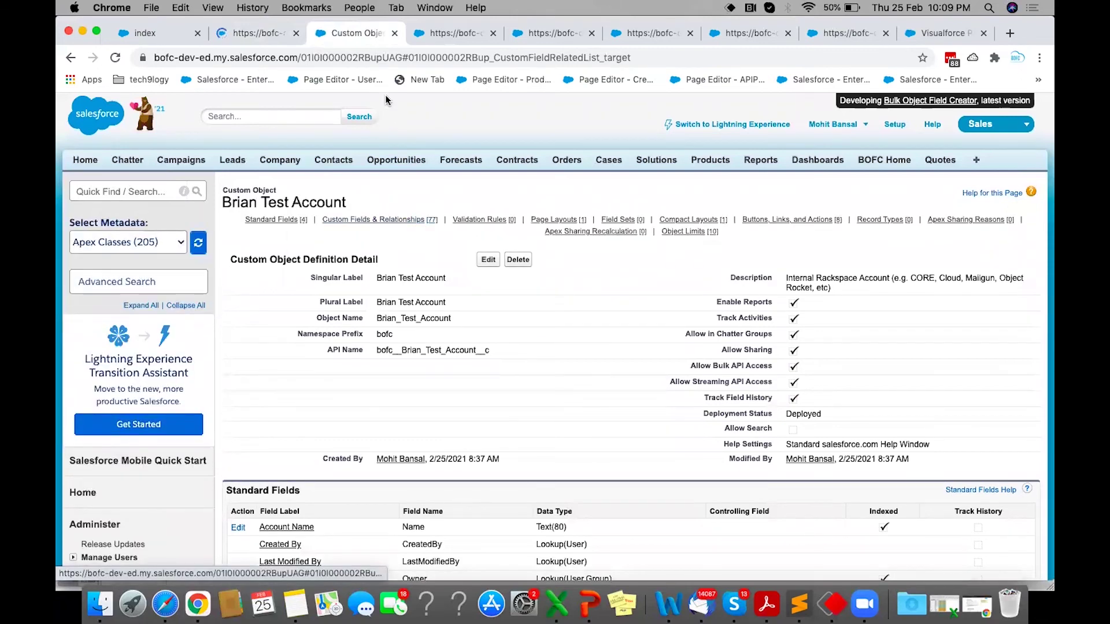
click(367, 57)
key(Return)
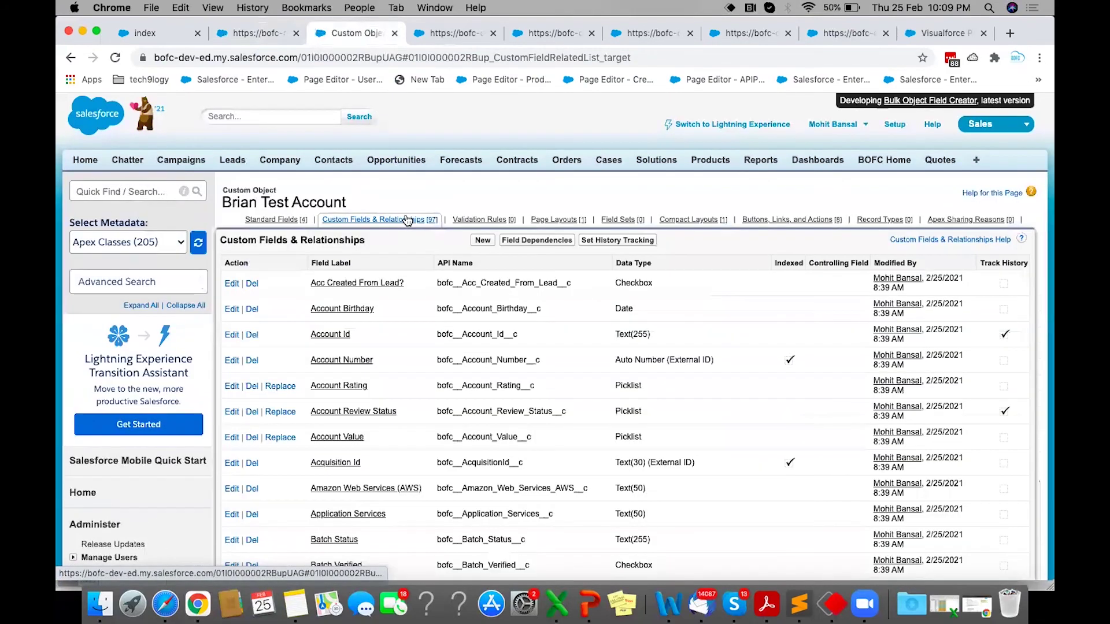
scroll(408, 196, up, 10)
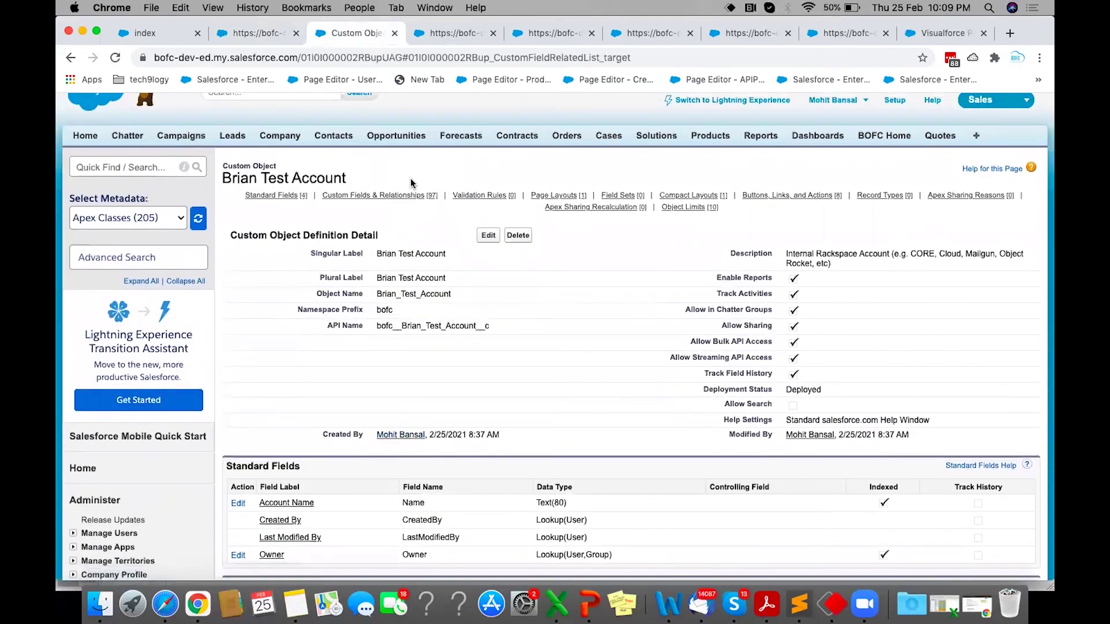
Step: Review the Clone Status of each activity and the Source Fields Error Status on the Bulk Clone Object page
click(277, 40)
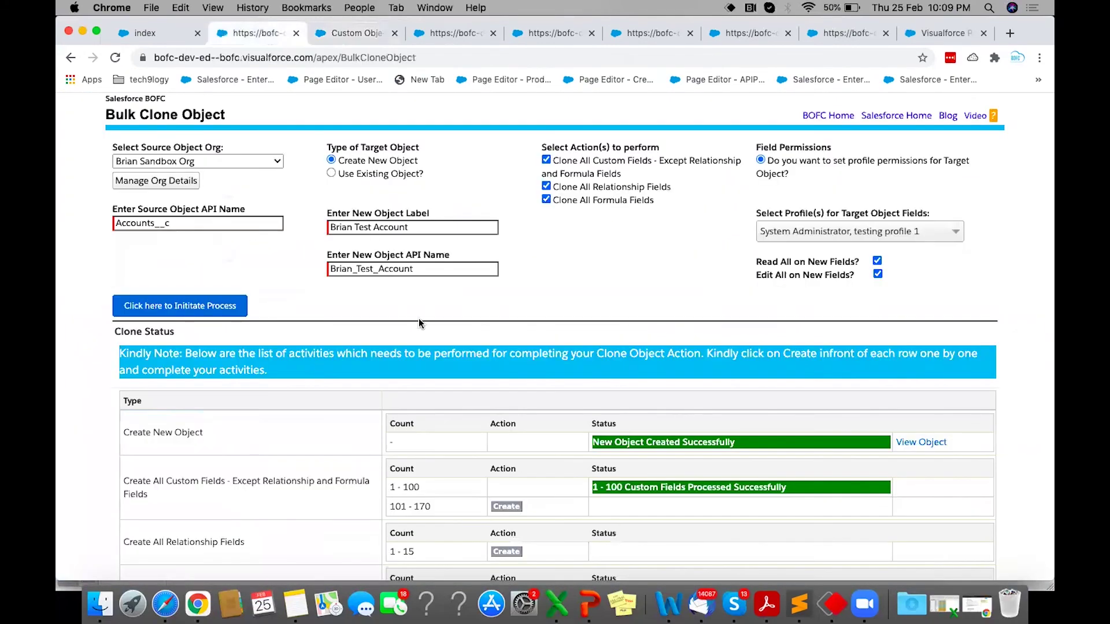
scroll(493, 345, down, 3)
scroll(493, 345, down, 1)
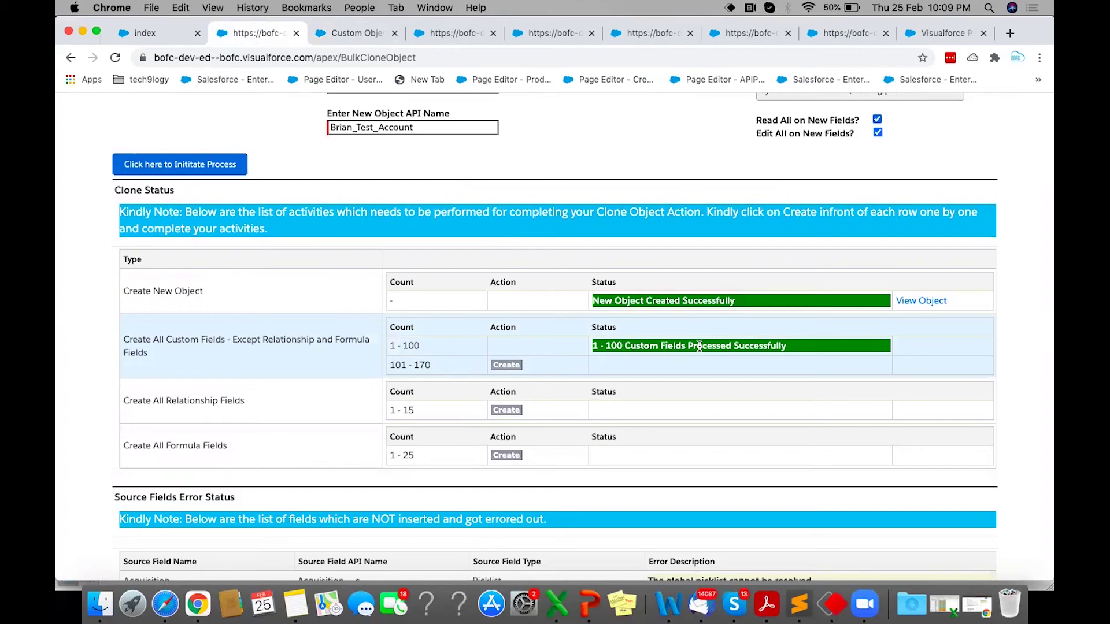
scroll(699, 346, down, 3)
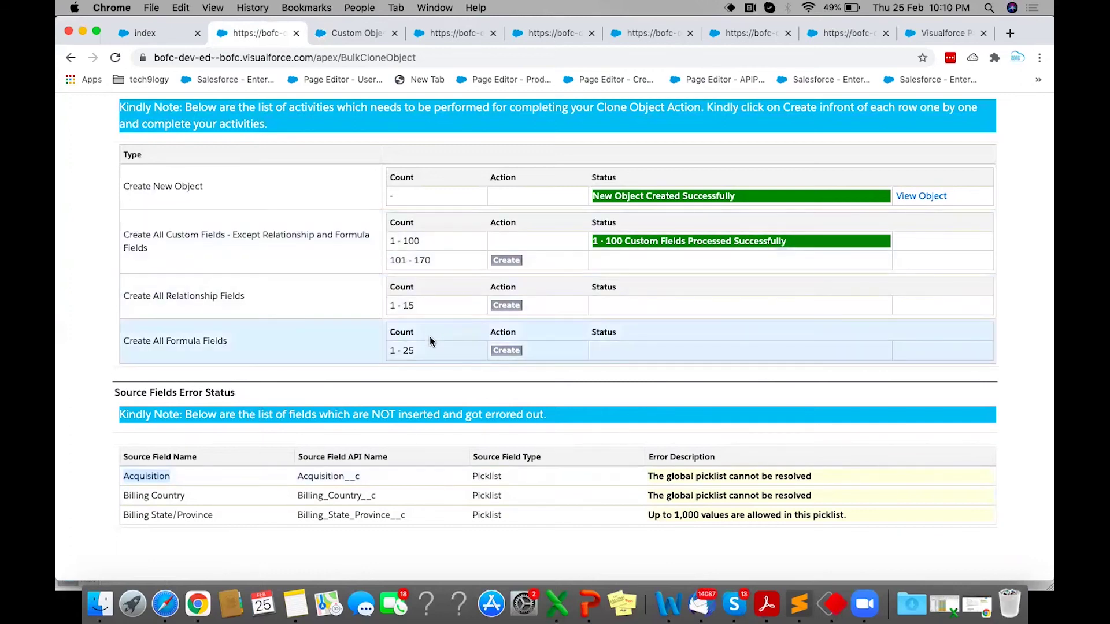
scroll(432, 369, up, 5)
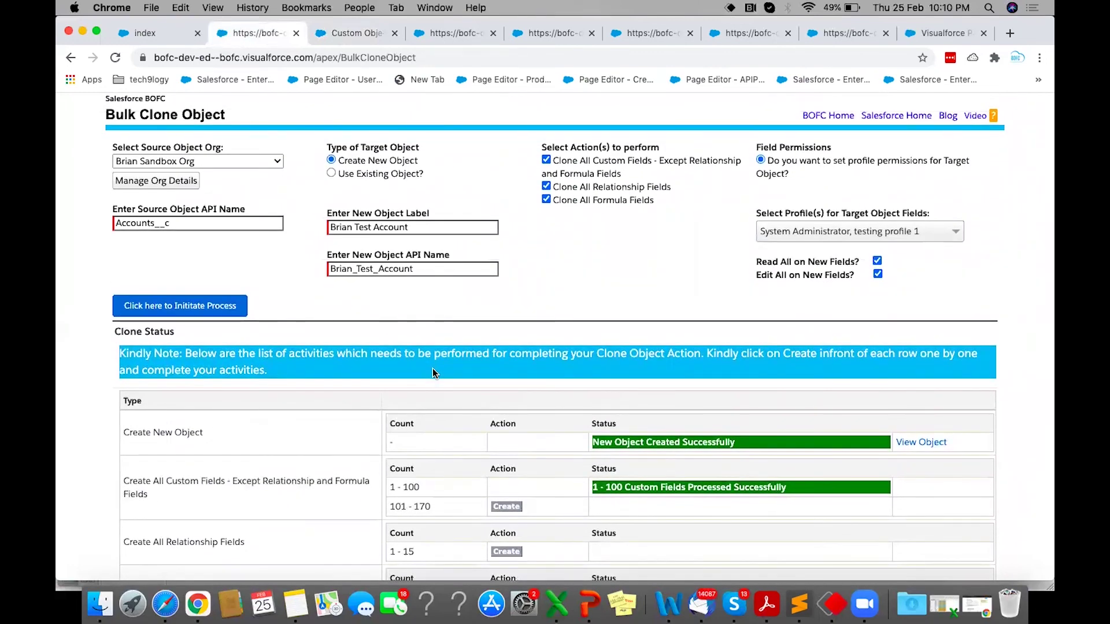
scroll(477, 312, down, 2)
scroll(477, 311, down, 5)
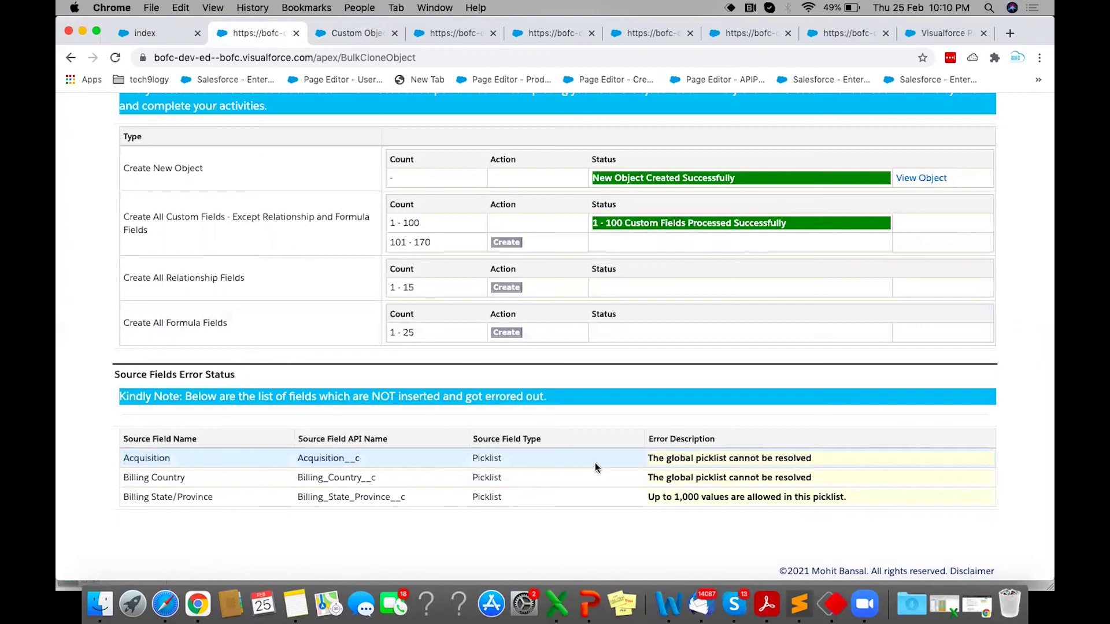
scroll(543, 461, up, 5)
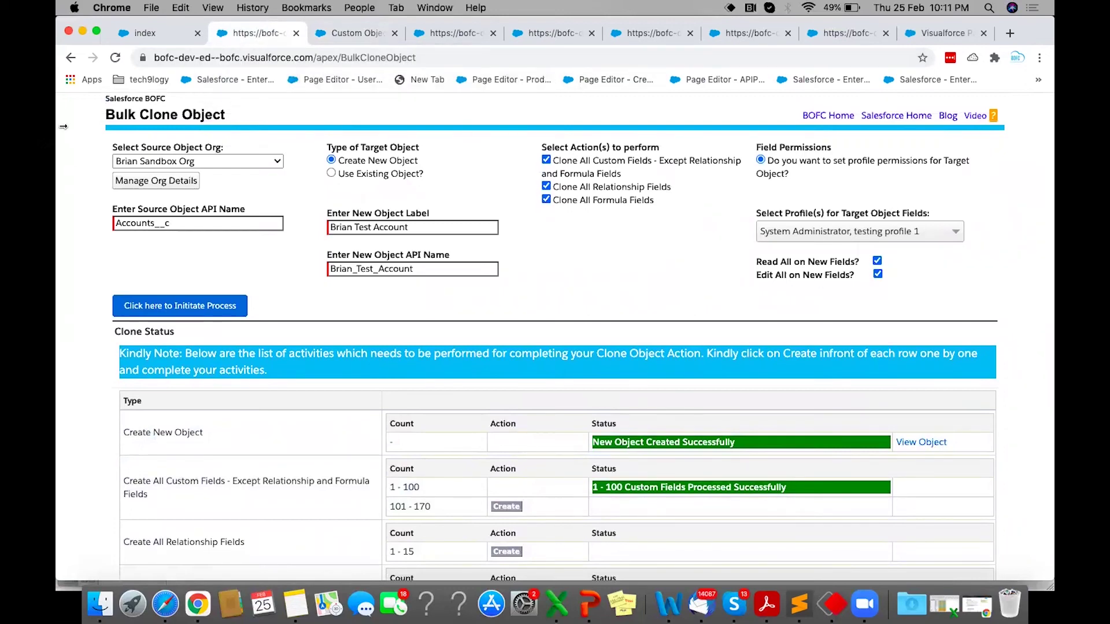
Step: Look through all the operation categories on the Bulk Object Field Creator home page
click(146, 33)
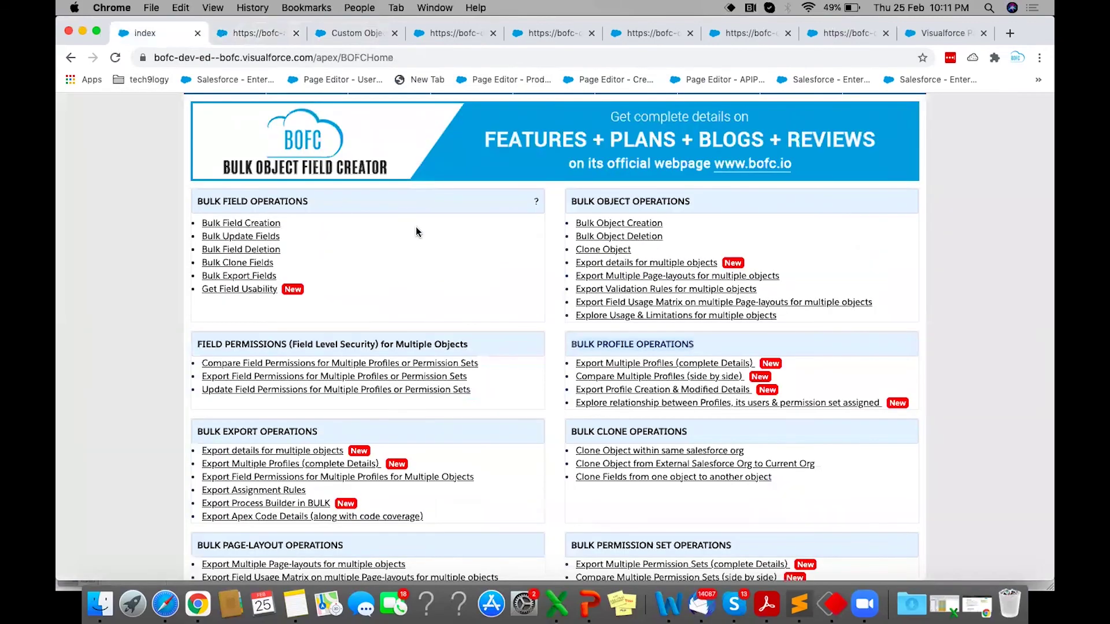
scroll(416, 226, up, 3)
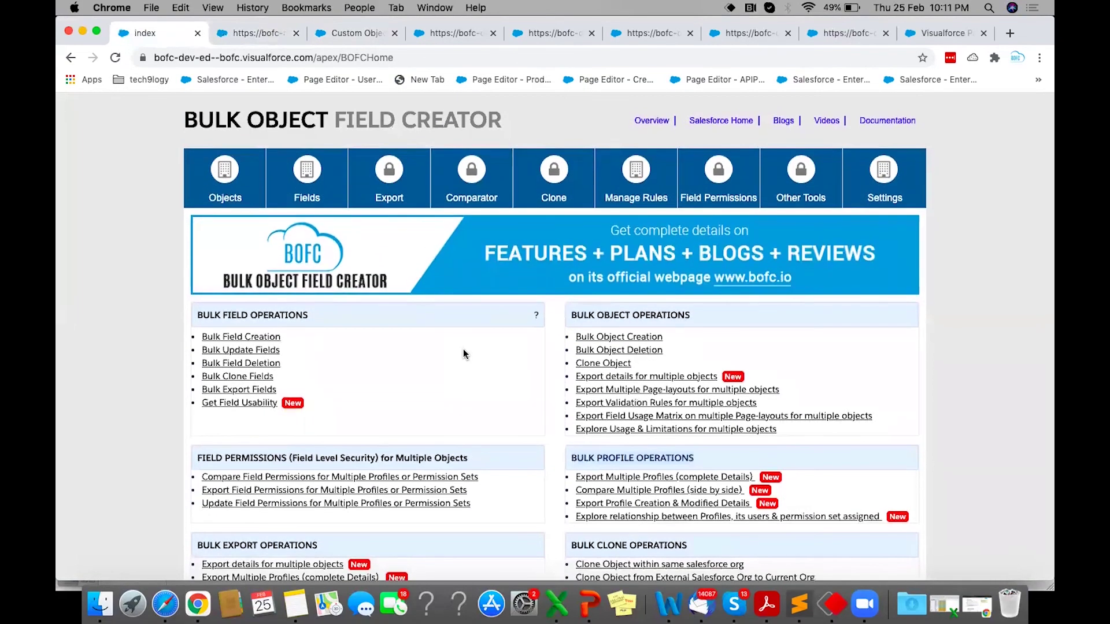
scroll(463, 353, down, 10)
scroll(464, 354, down, 3)
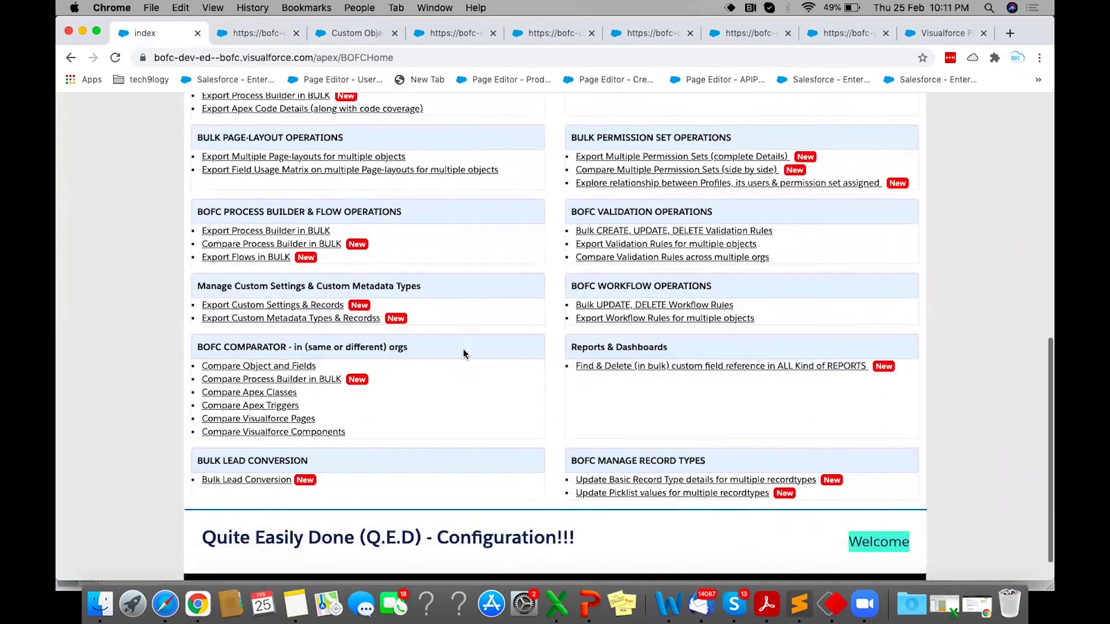
scroll(464, 354, up, 15)
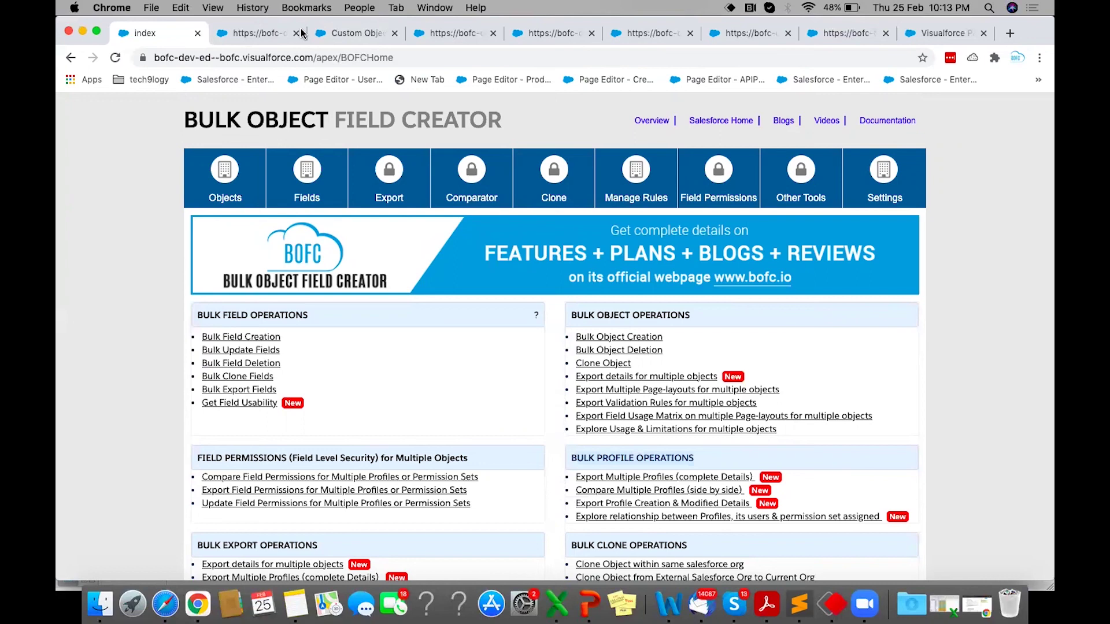
click(1010, 33)
click(227, 40)
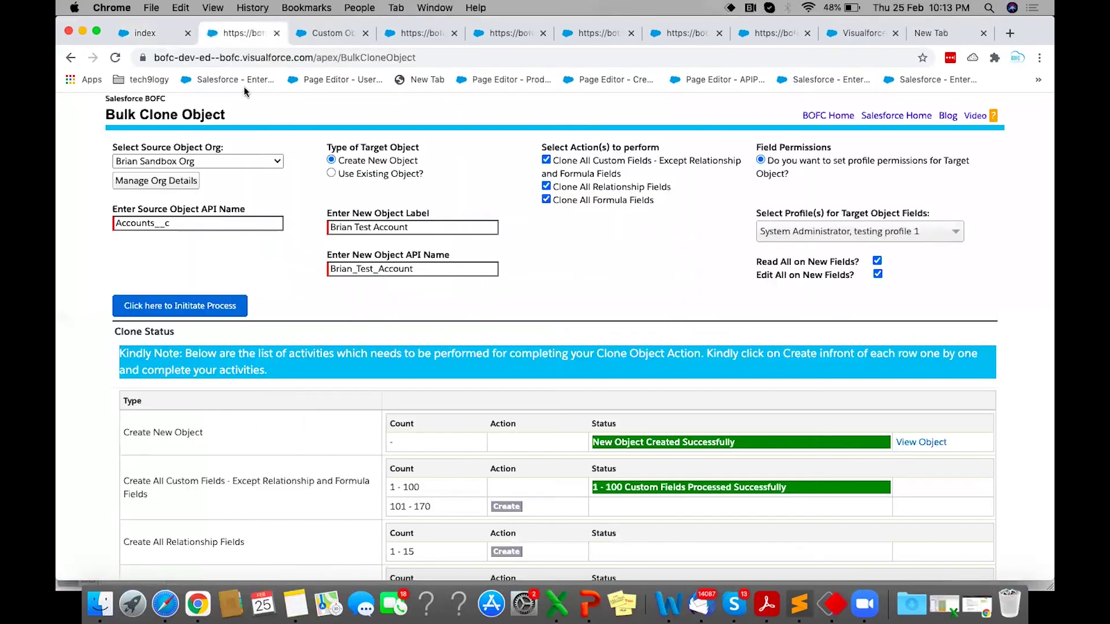
click(156, 40)
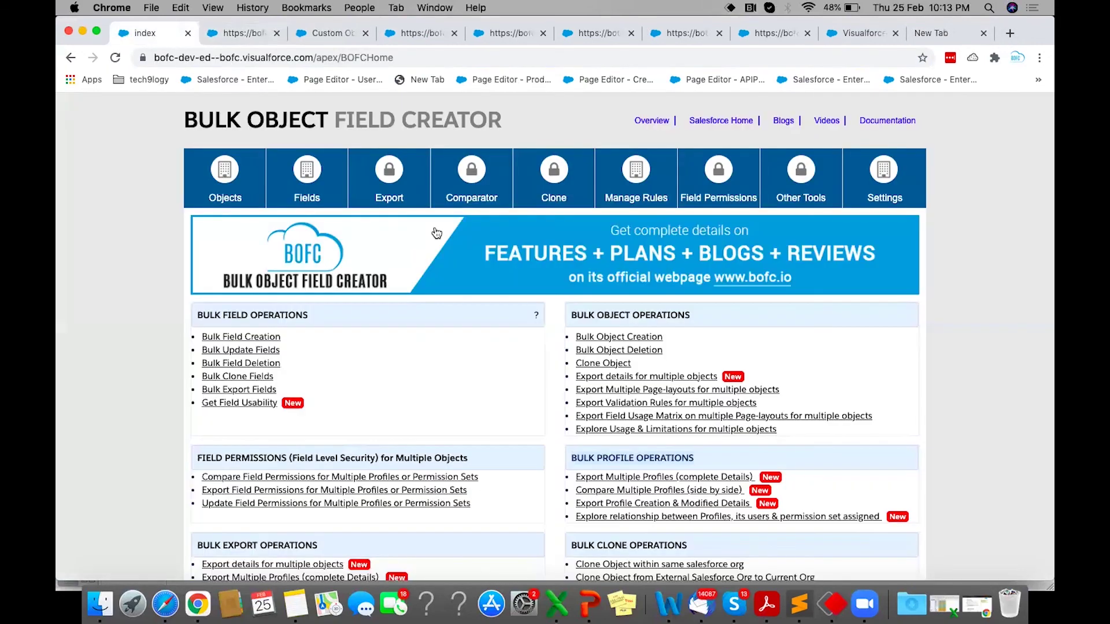
Step: Open the official bofc.io website from the home page and go to its Release Notes
click(524, 253)
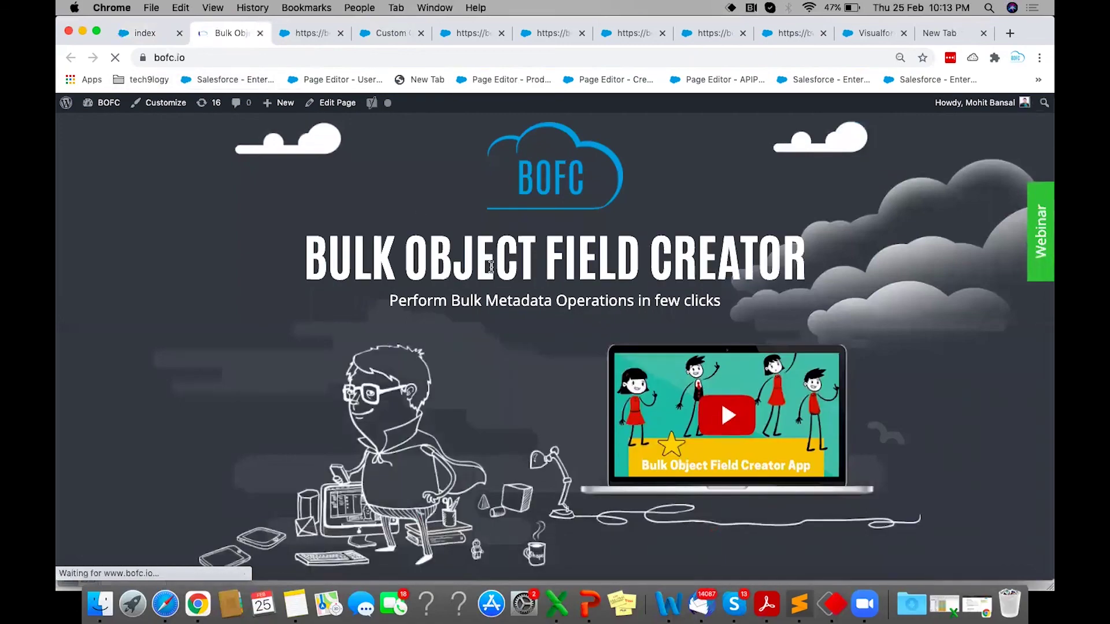
scroll(491, 267, down, 20)
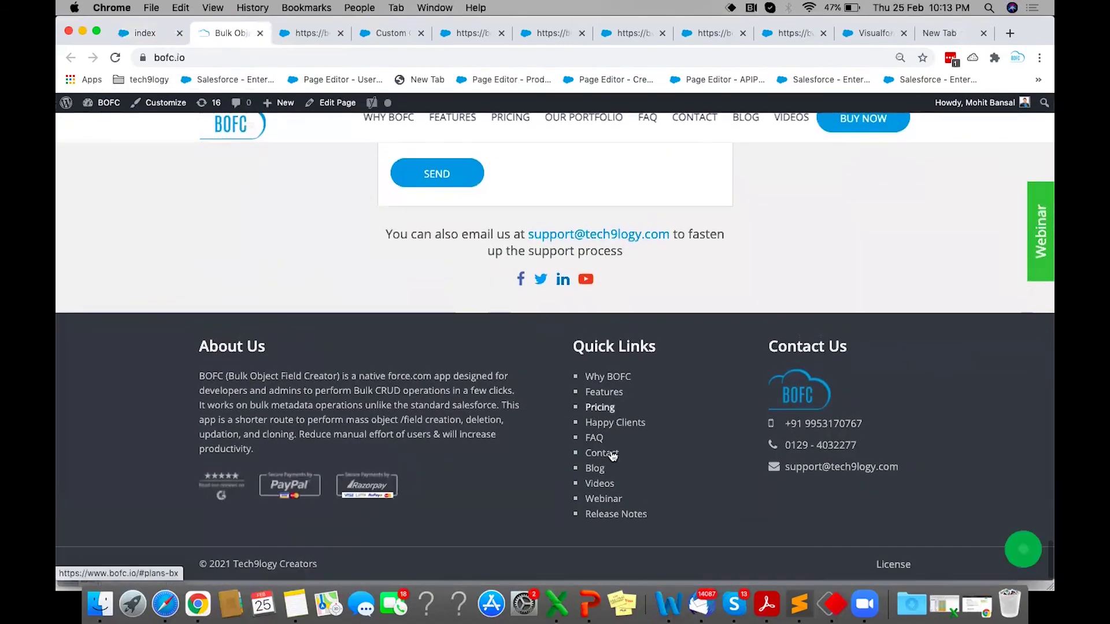
click(618, 514)
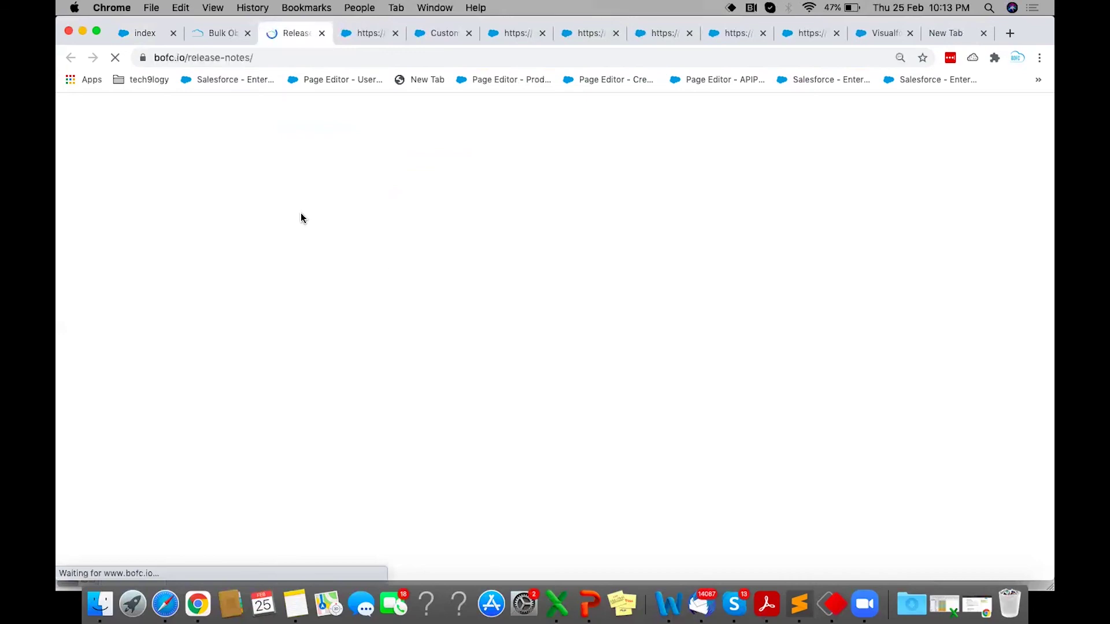
Step: Examine the version 8.272 release description and install links, along with the notes for earlier versions
scroll(139, 360, down, 3)
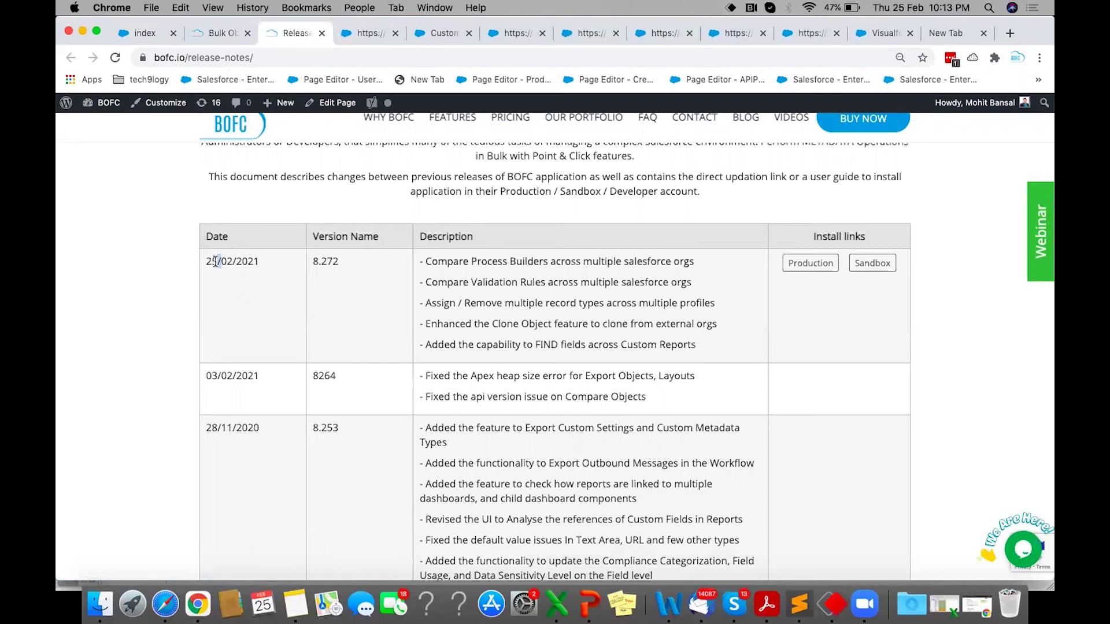
double_click(335, 263)
drag(419, 262, 703, 351)
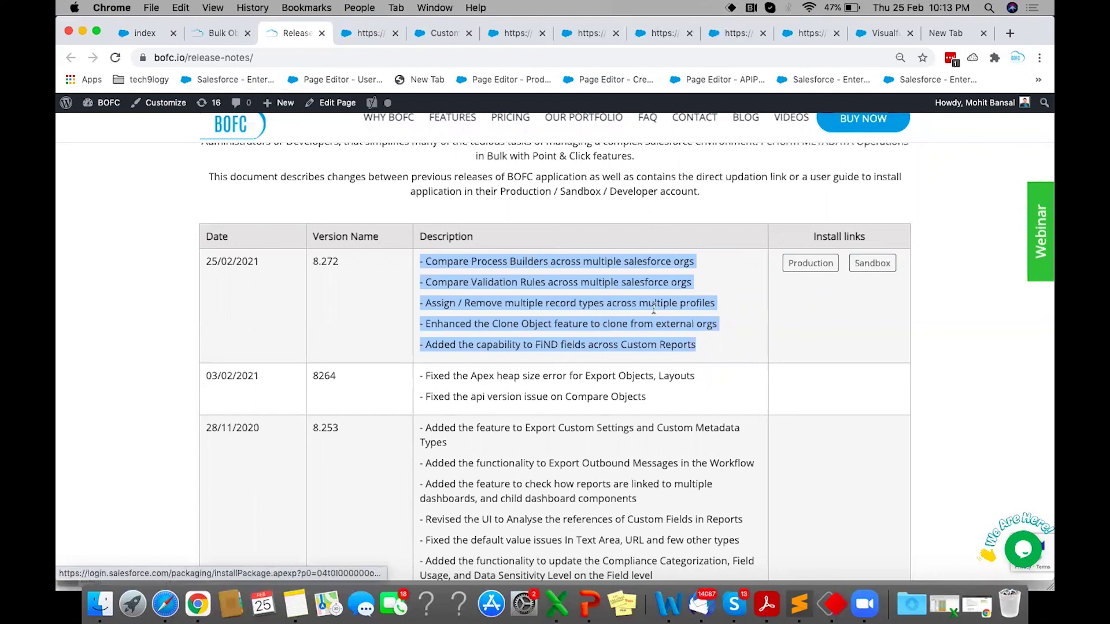
scroll(461, 348, down, 5)
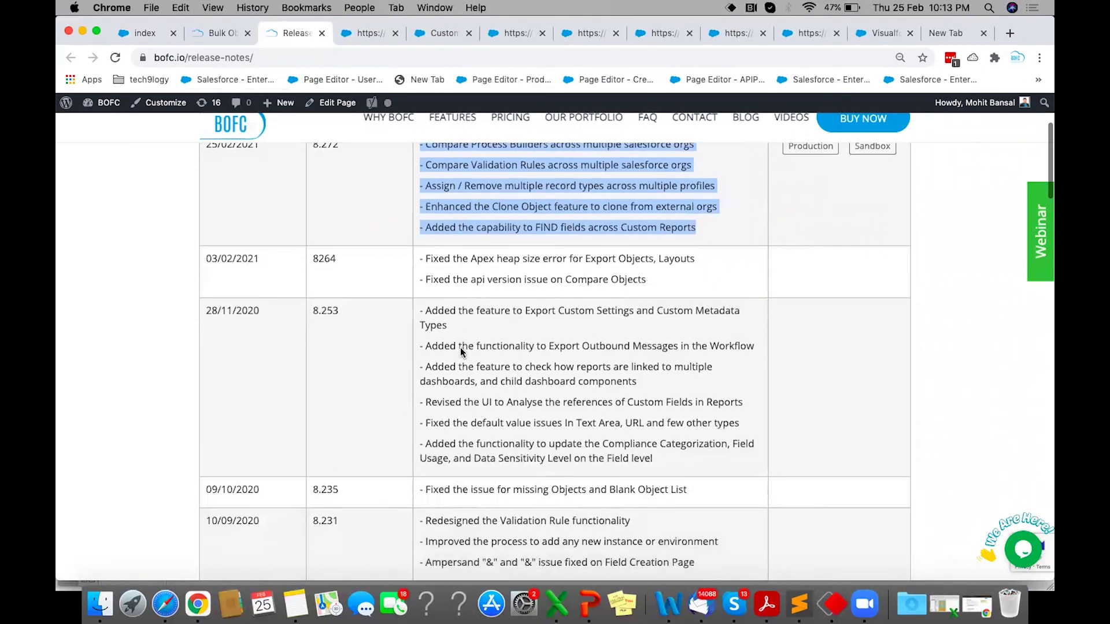
scroll(461, 348, down, 2)
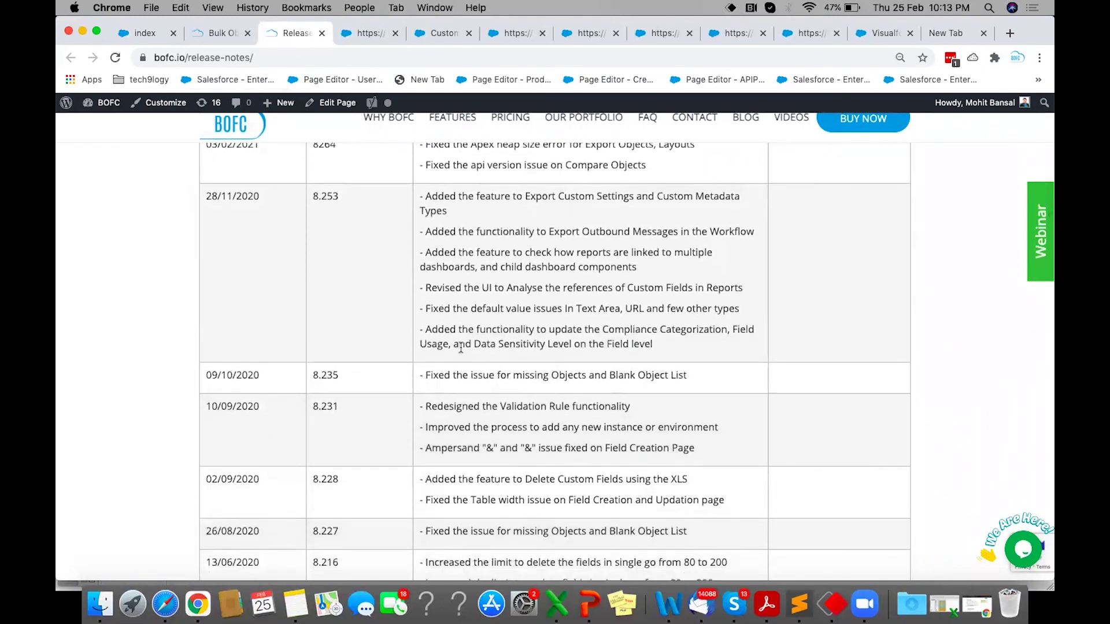
scroll(461, 347, down, 1)
scroll(461, 347, down, 10)
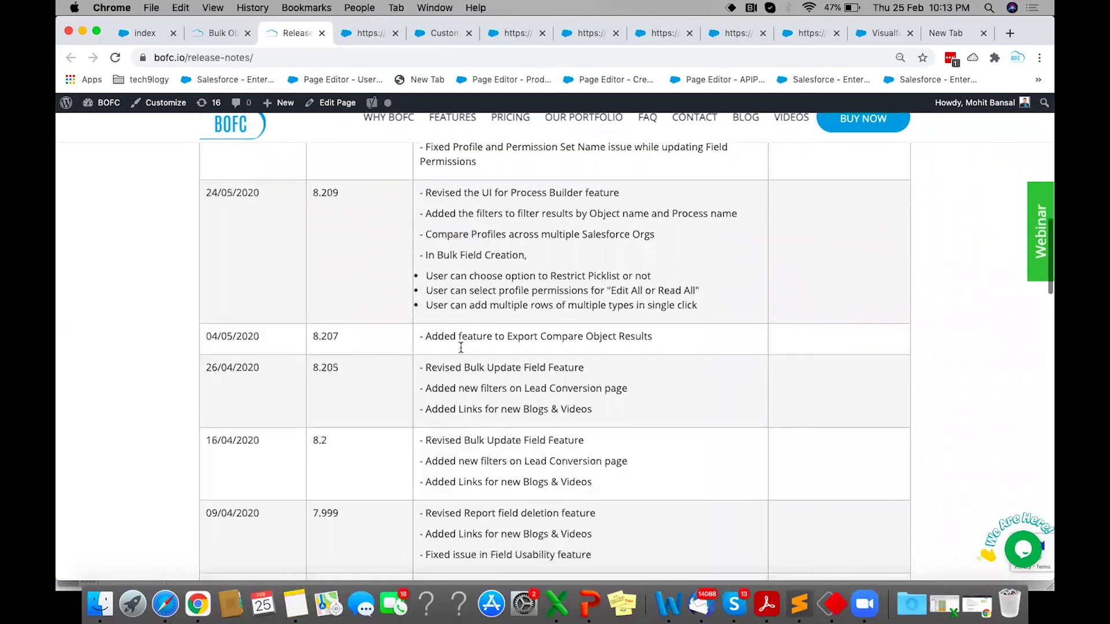
scroll(460, 348, up, 15)
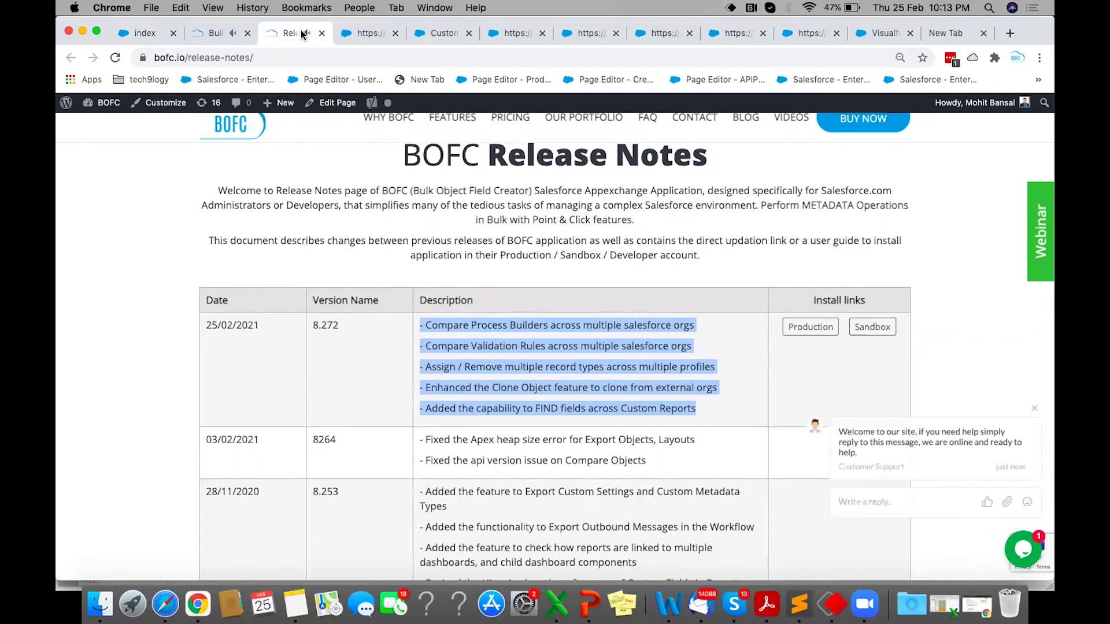
Step: Dismiss the support chat message on the release notes page and return to the Bulk Object Field Creator home page
click(1034, 408)
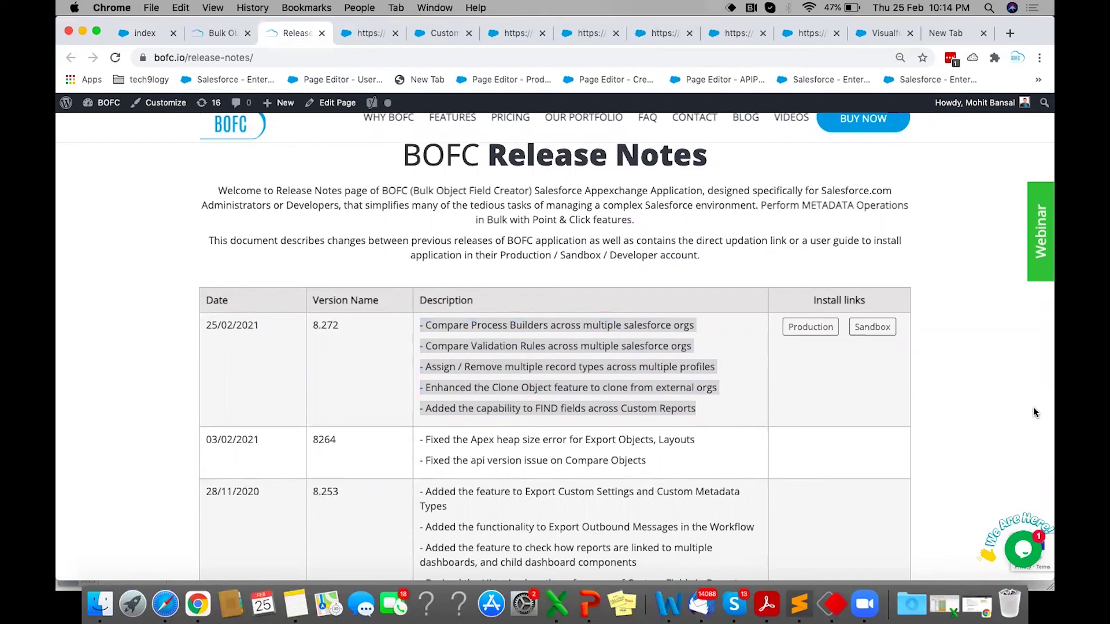
click(557, 432)
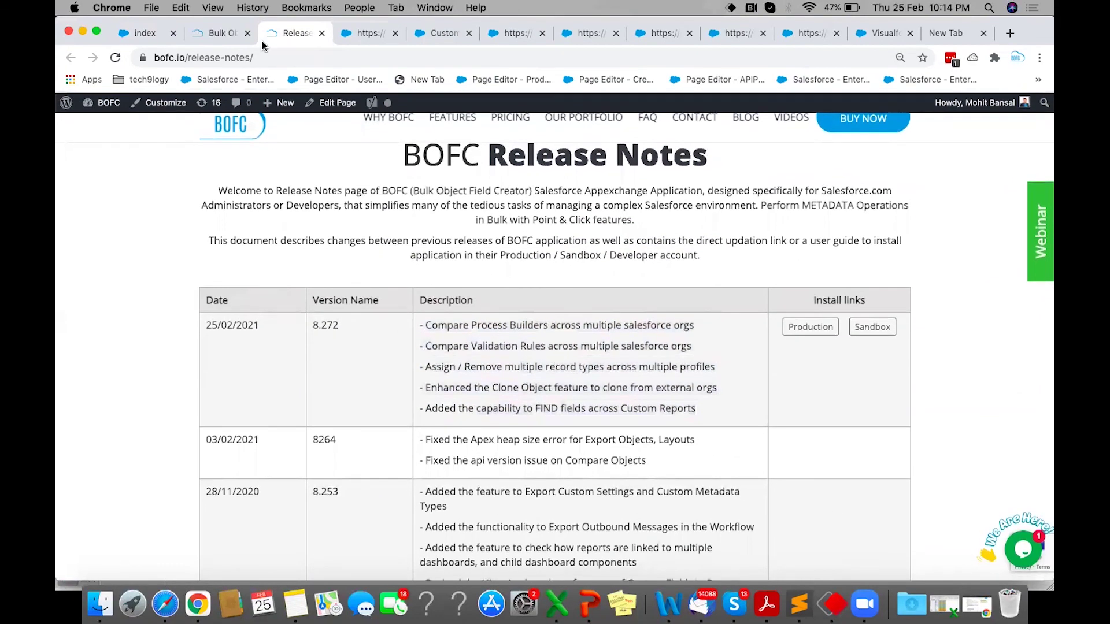
scroll(773, 455, down, 15)
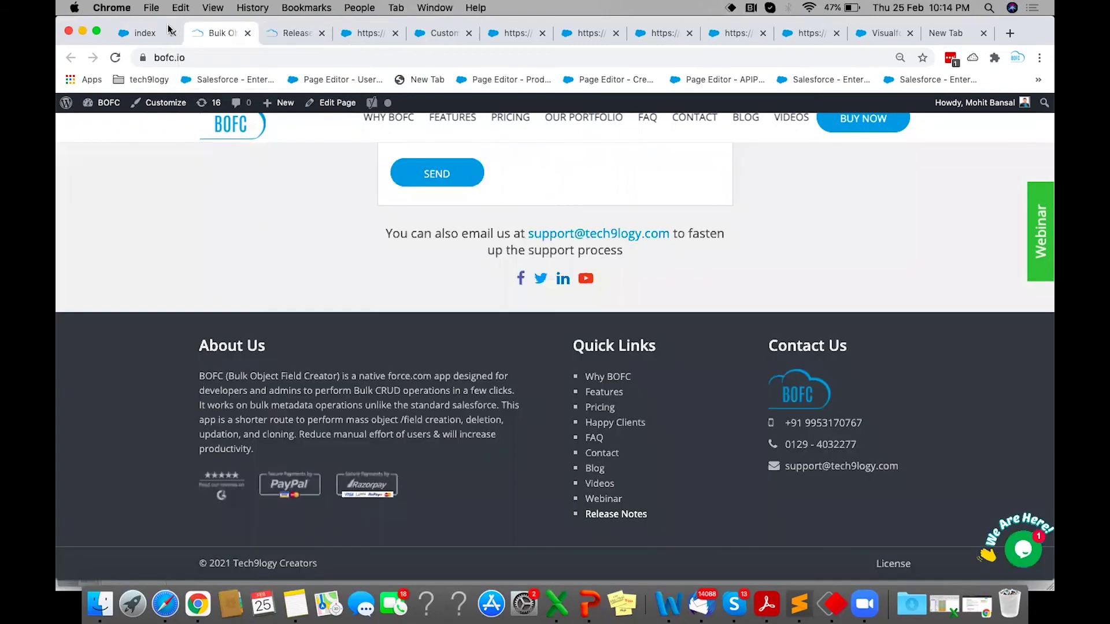
key(super+1)
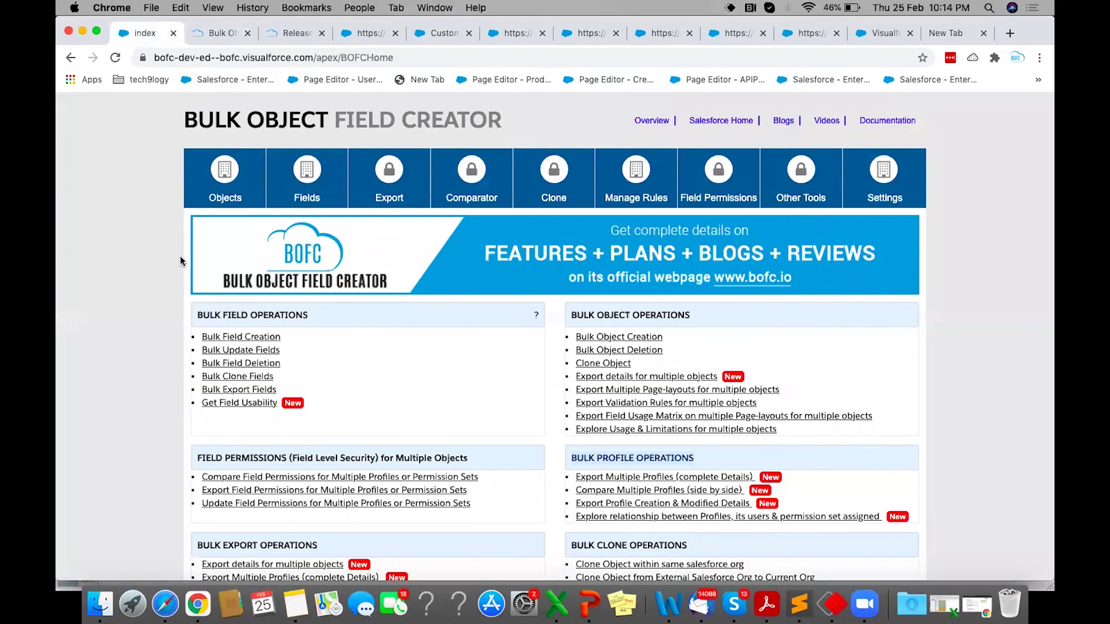